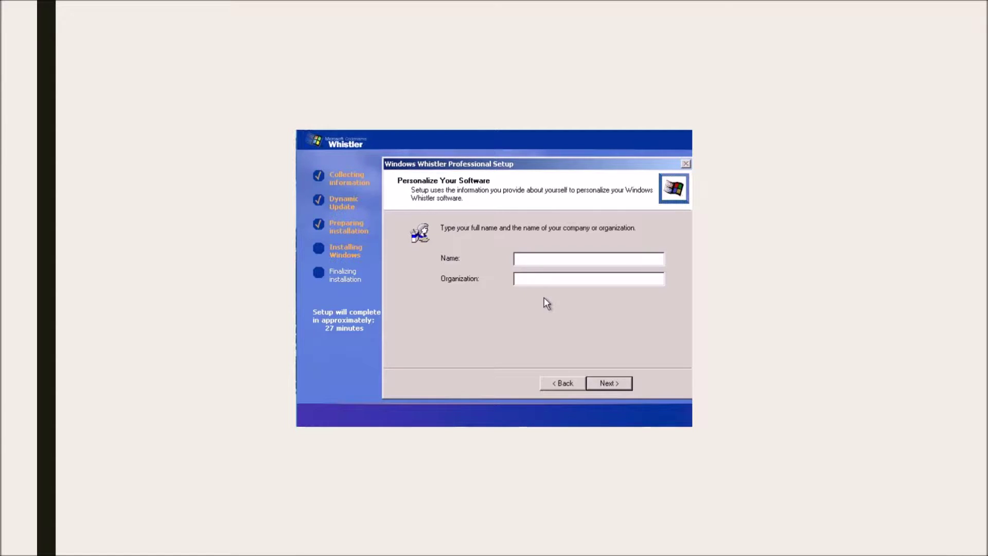
Step: Fill in the name for personalizing Windows setup and enter "shut up, co" as the organization
type("SAUS")
key("BackSpace")
key("BackSpace")
type("PICK")
key("BackSpace")
type("KEL FA")
left_click(585, 281)
type("shut up, co")
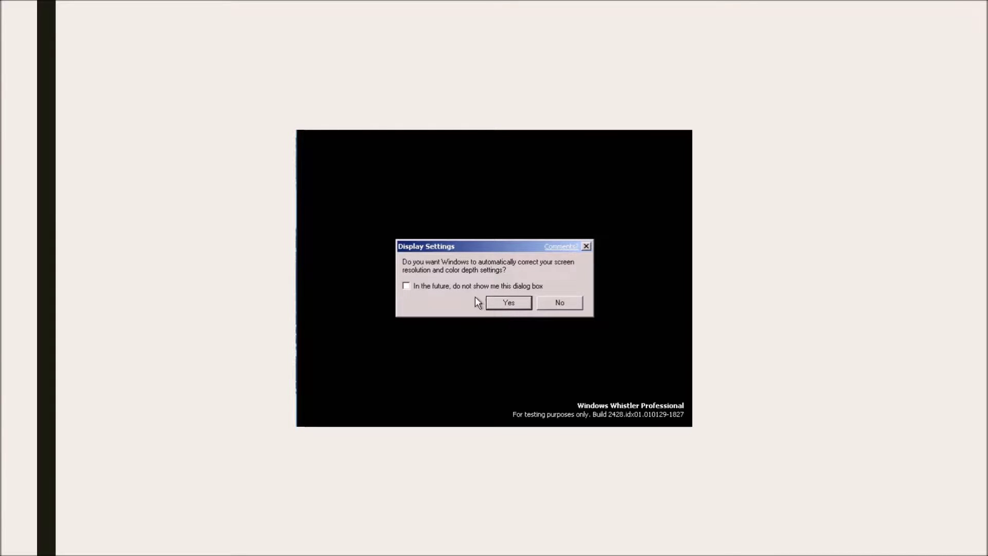
Step: Decline the automatic correction of screen resolution and color depth
left_click(557, 302)
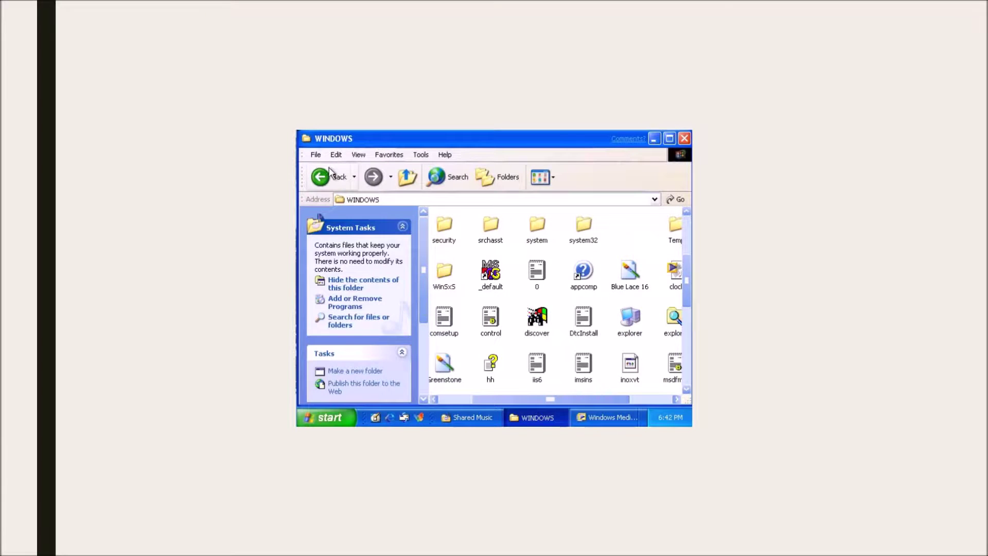
Step: Go back from the WINDOWS folder and open the DOS folder on the MS-DOS_6 (C:) drive
left_click(331, 175)
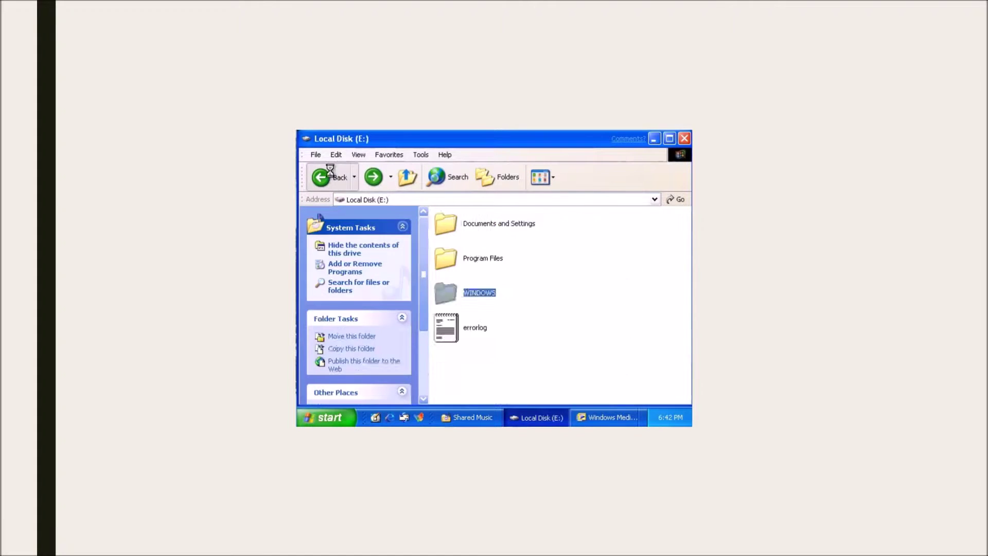
left_click(331, 175)
double_click(511, 305)
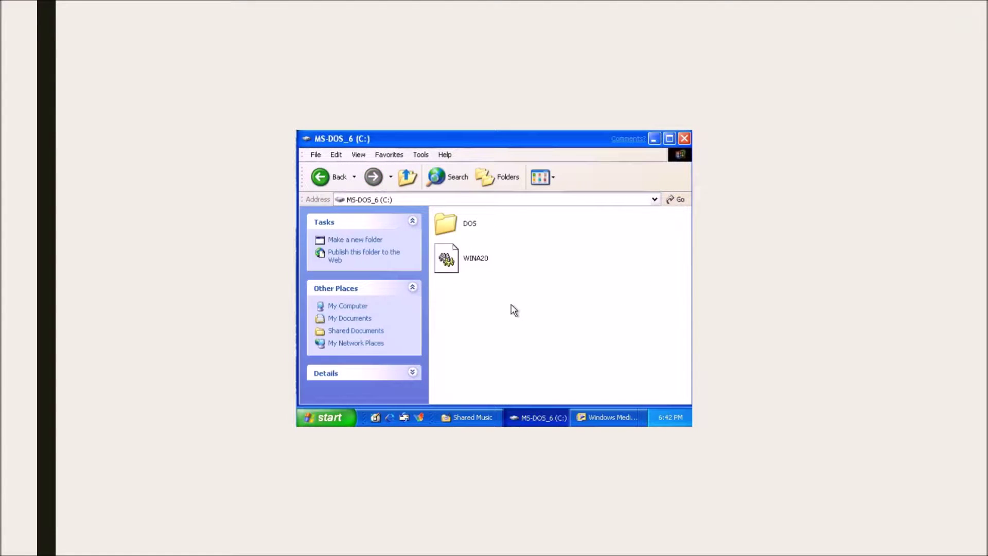
double_click(446, 225)
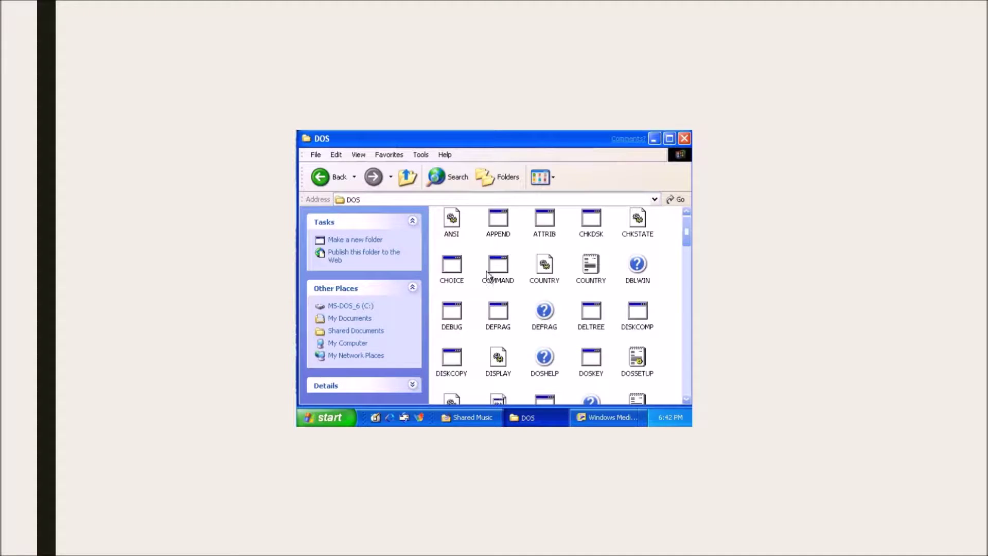
Step: Run the CHOICE program from the DOS folder twice, answering Y each time
double_click(454, 273)
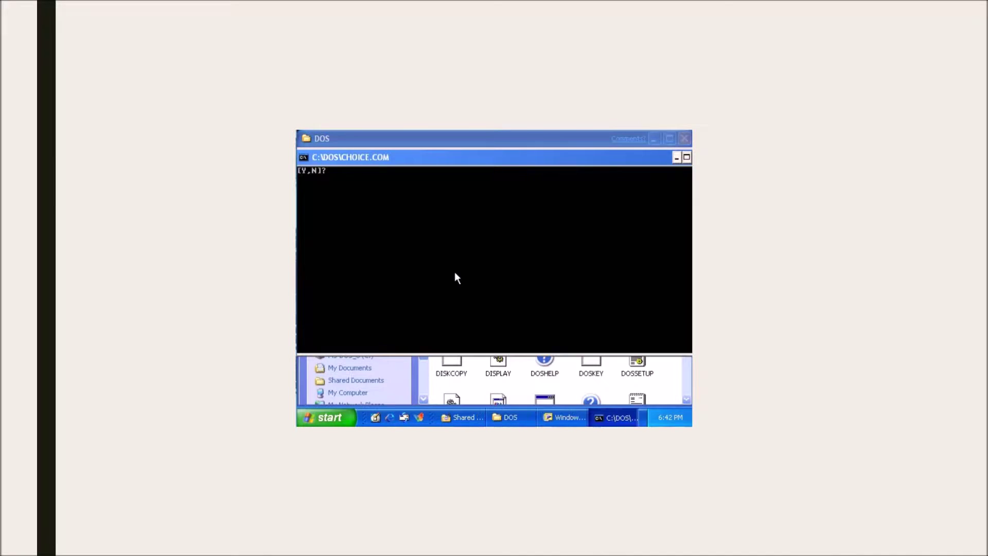
key("y")
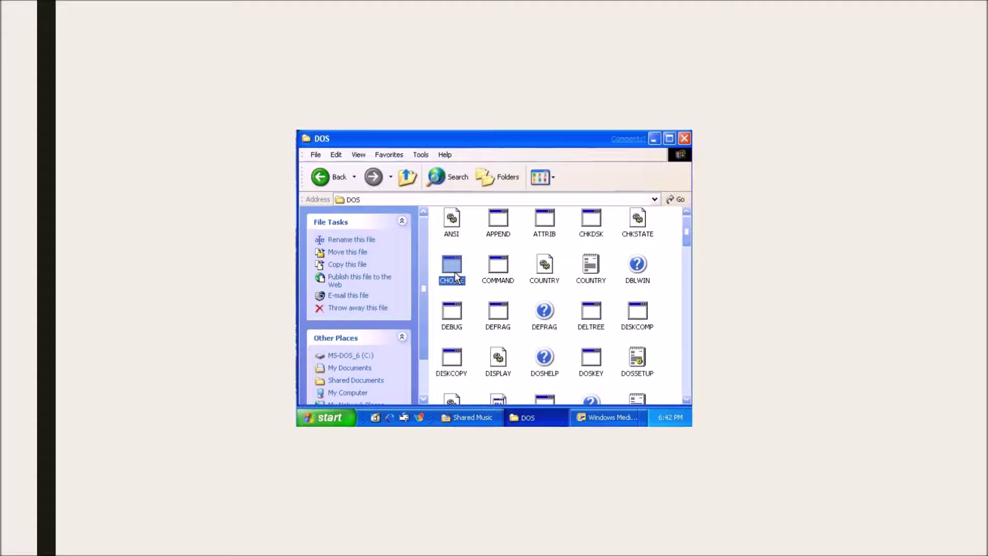
double_click(455, 277)
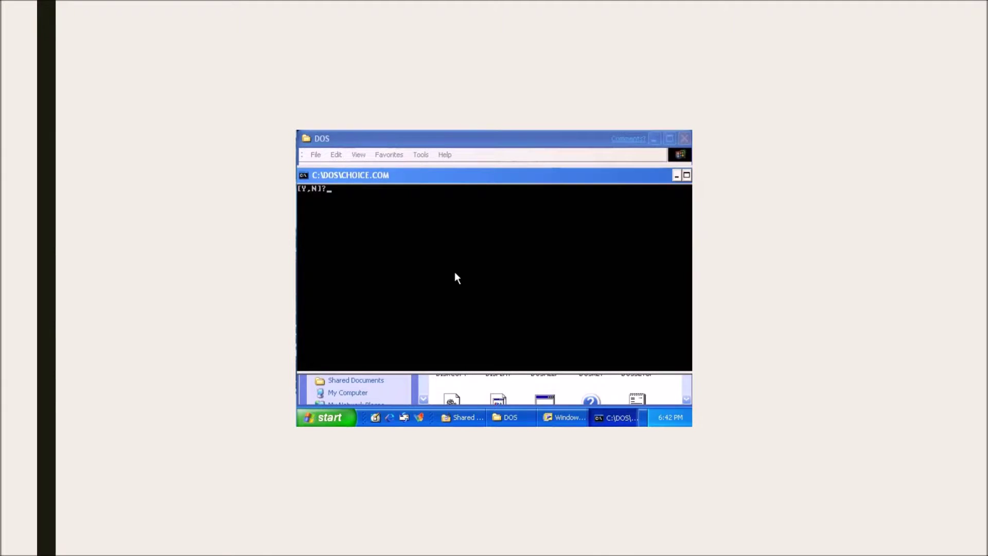
key("y")
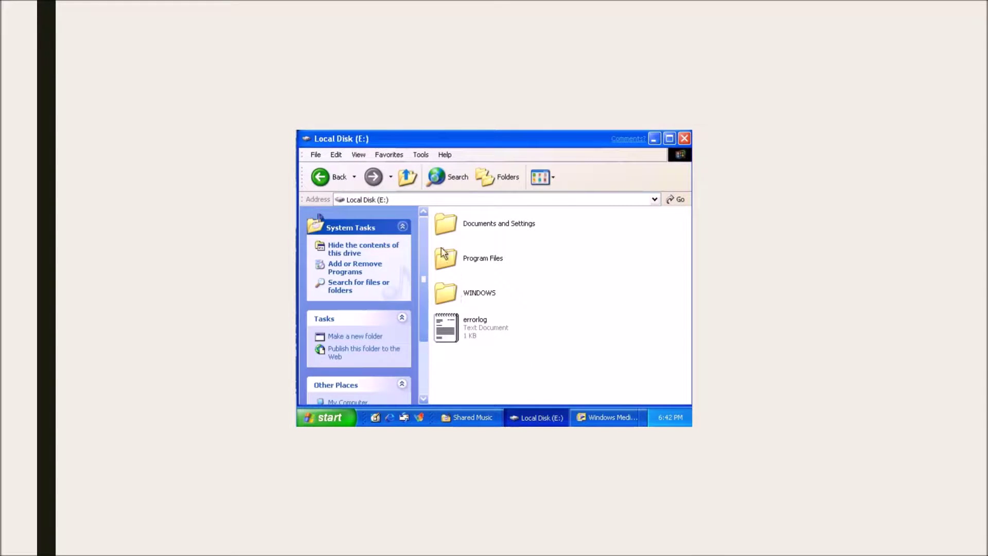
Step: Show the contents of Program Files on Local Disk (E:) and try to delete its folders all at once
double_click(441, 253)
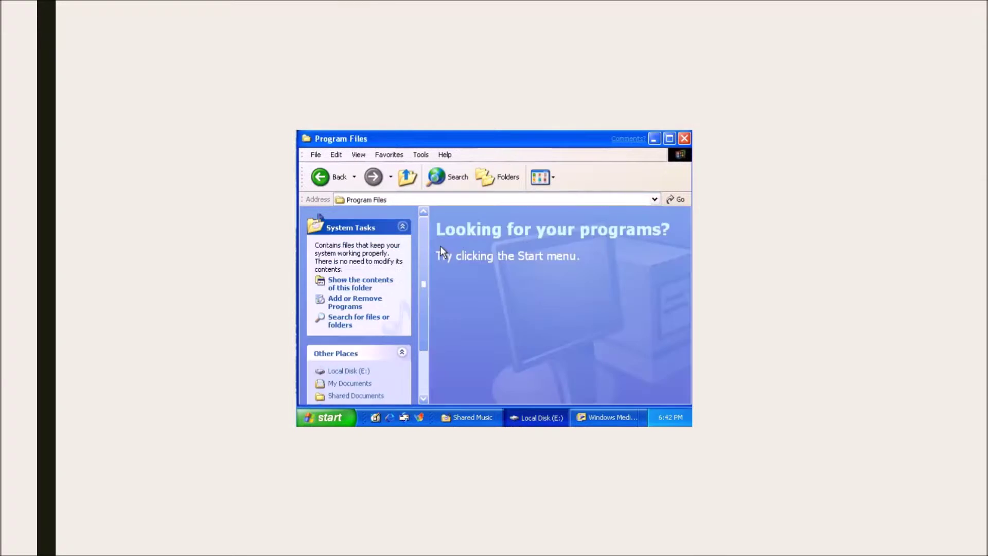
left_click(344, 287)
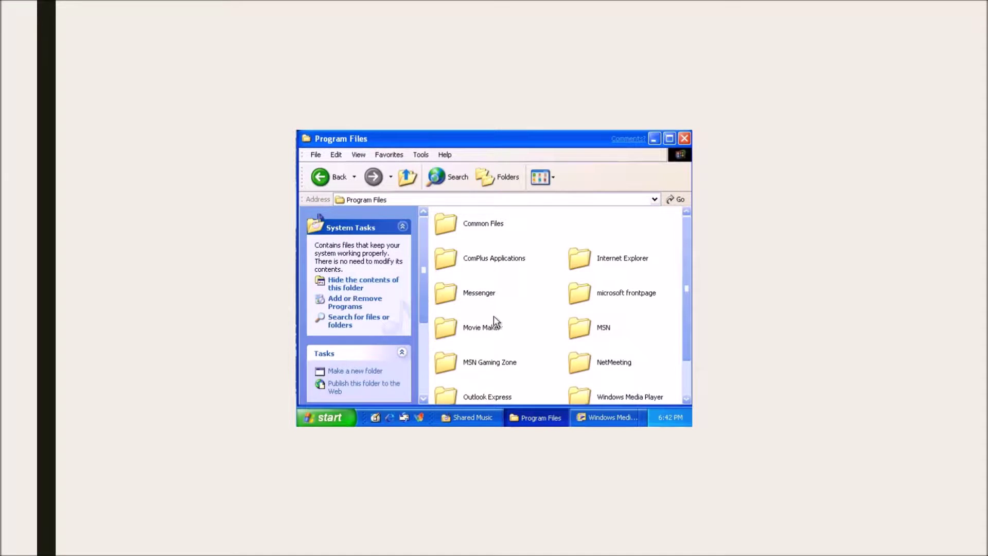
key("Delete")
left_click(472, 307)
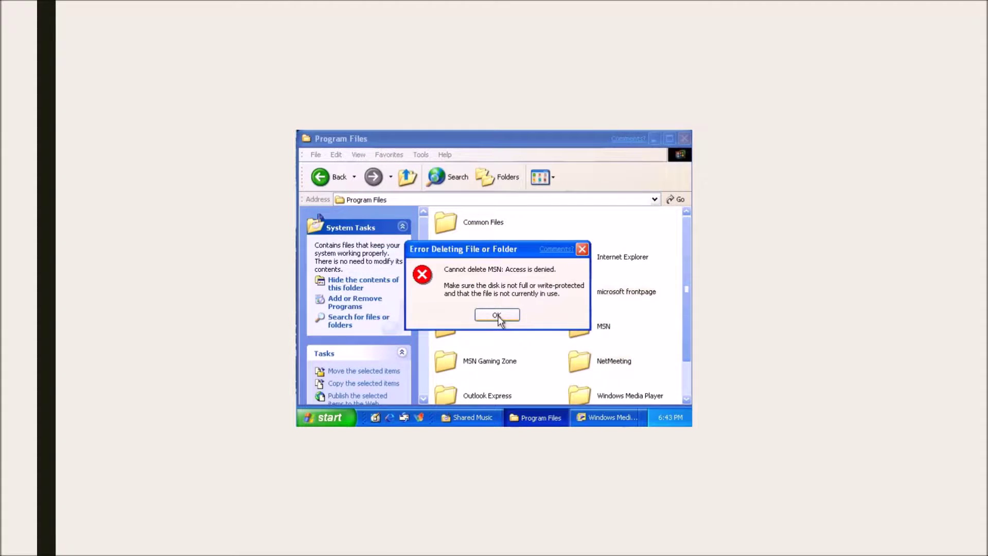
left_click(498, 315)
Step: Try to delete the NetMeeting folder from Program Files
left_click(587, 373)
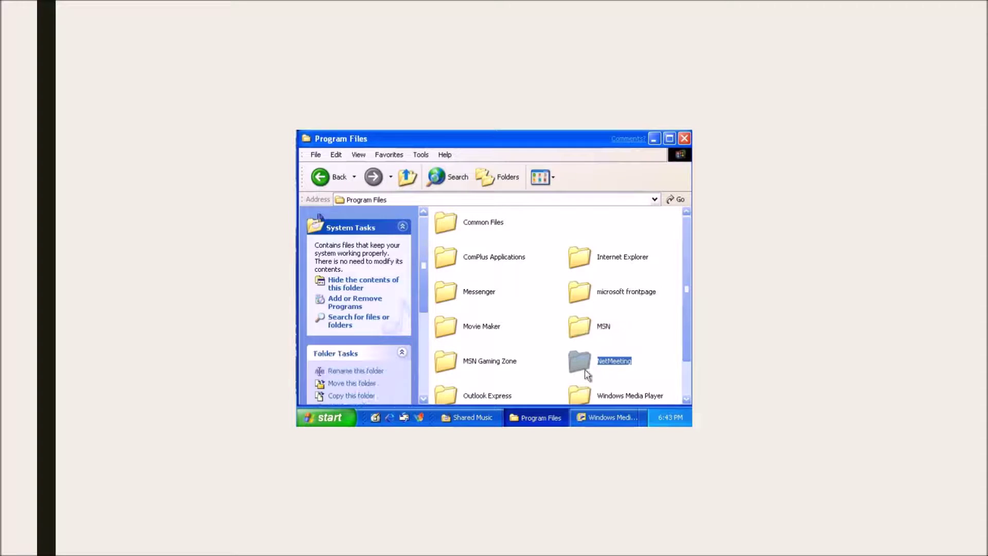
right_click(586, 370)
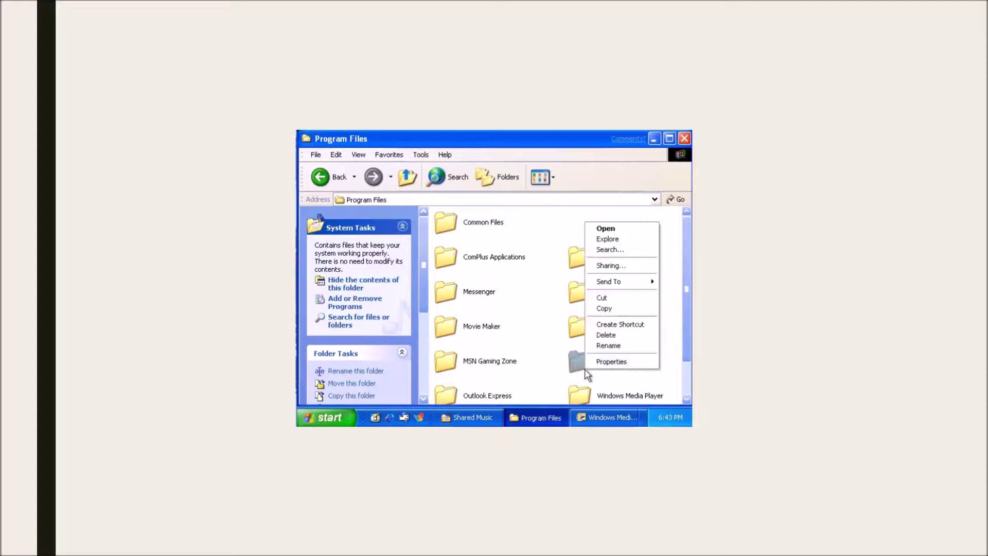
left_click(591, 336)
left_click(531, 294)
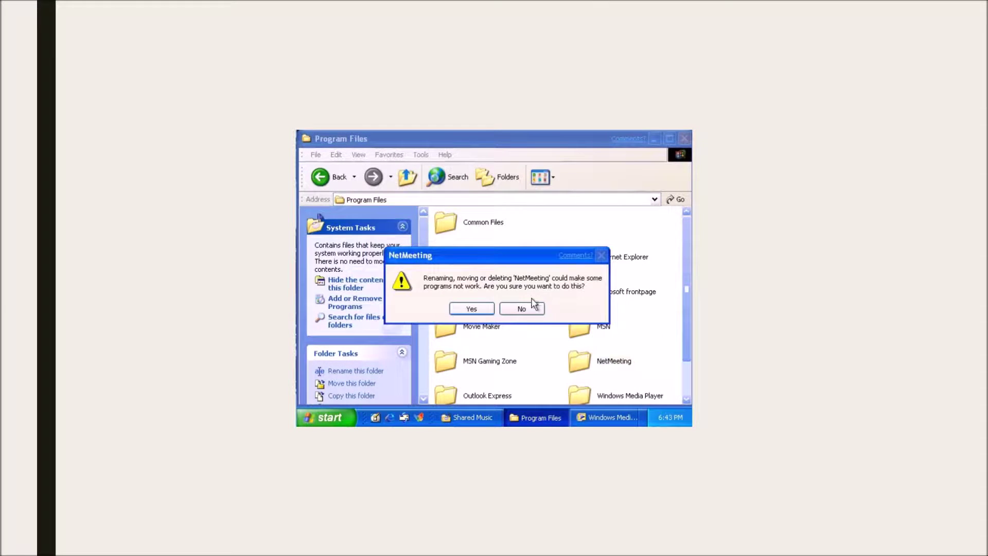
left_click(469, 309)
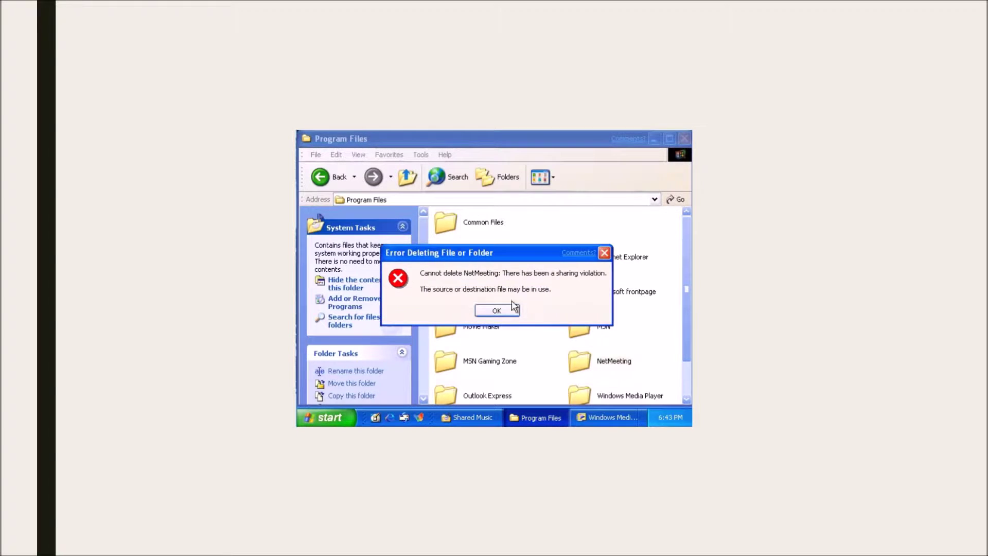
left_click(514, 308)
Step: Try to delete the microsoft frontpage folder from Program Files
right_click(606, 289)
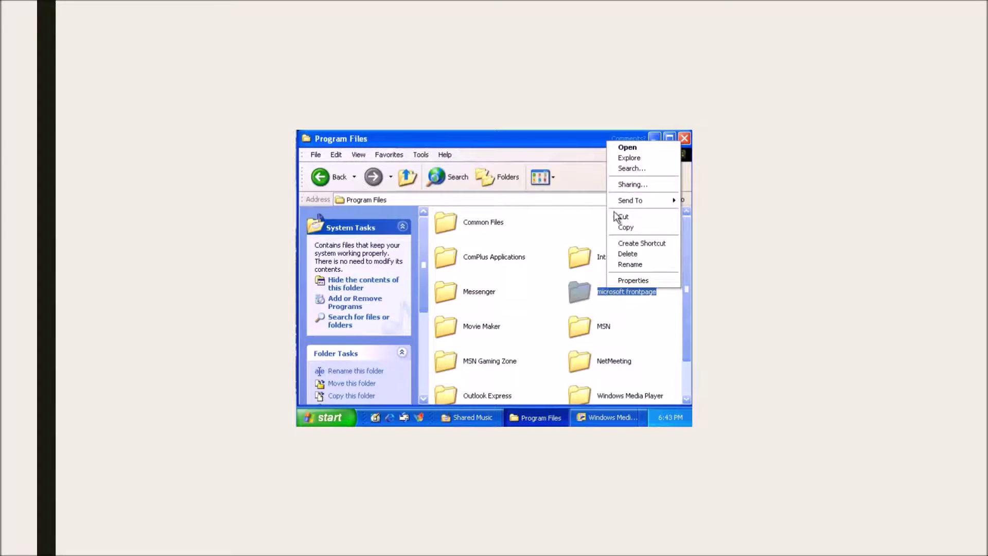
left_click(628, 254)
left_click(530, 296)
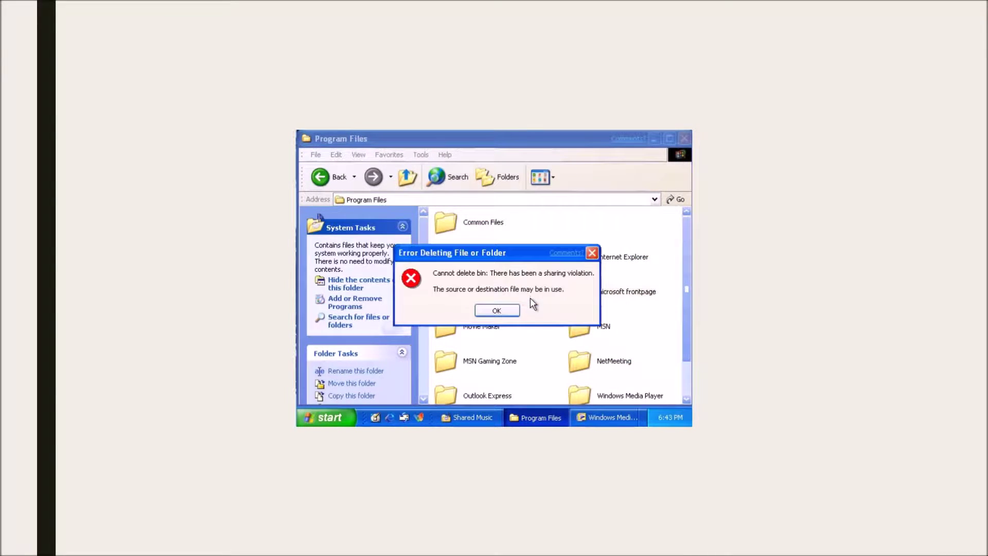
left_click(505, 311)
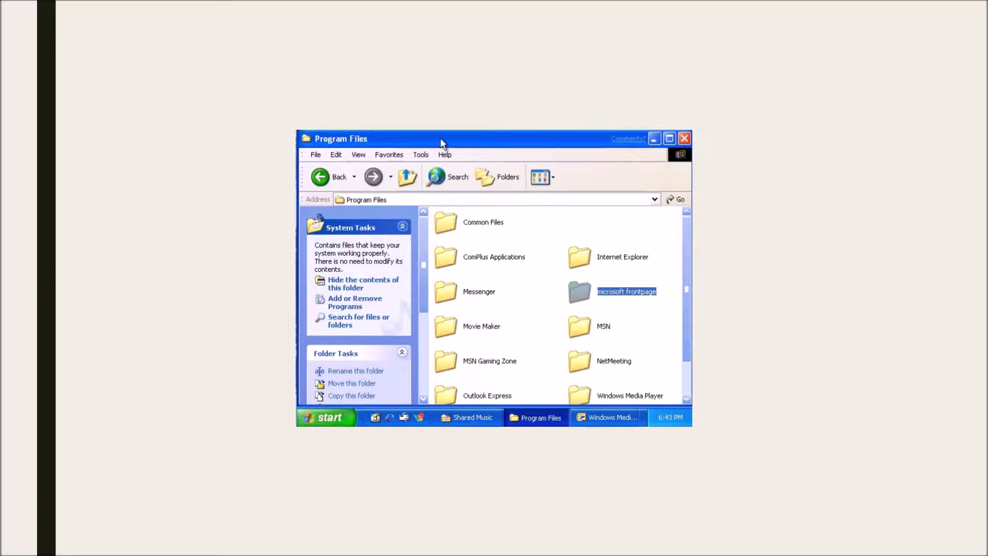
Step: Open Windows Task Manager and end the wmiprvse.exe process running under SYSTEM
key("Control_R+Home")
mouse_move(438, 139)
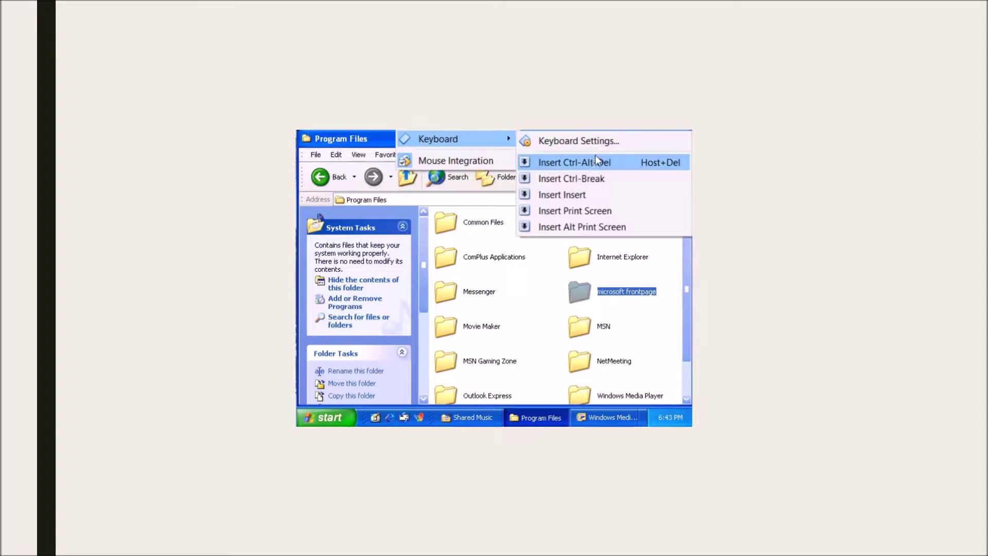
left_click(597, 161)
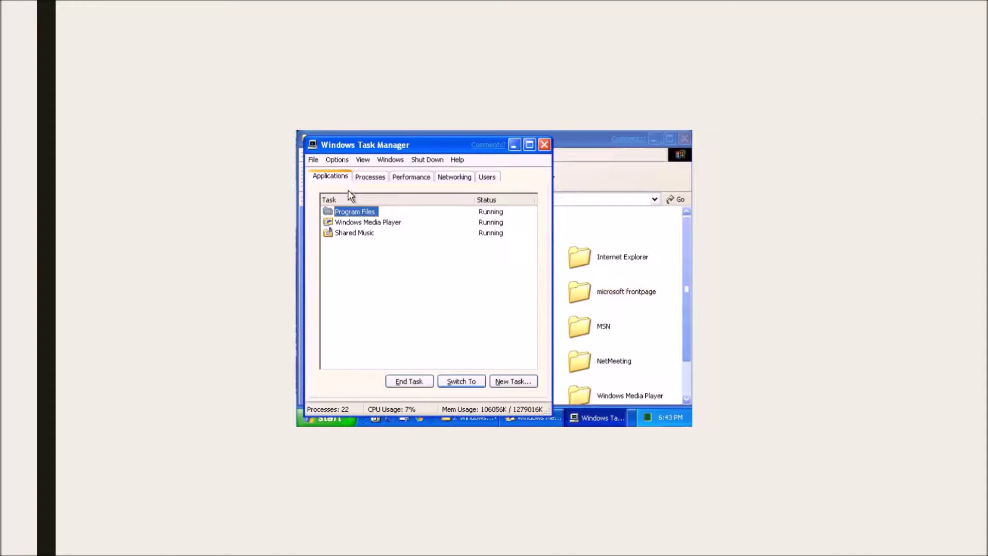
left_click(370, 176)
left_click(379, 212)
left_click(507, 381)
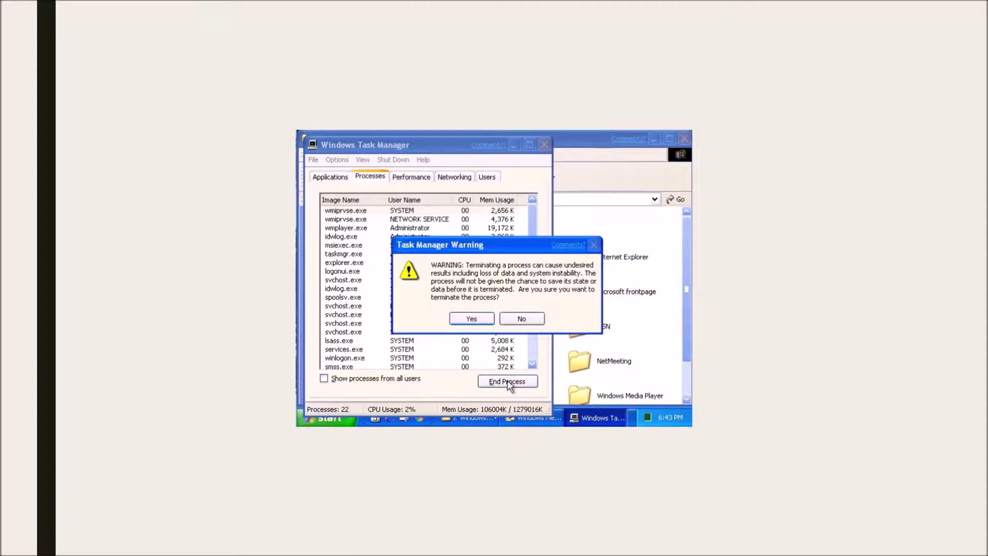
left_click(475, 314)
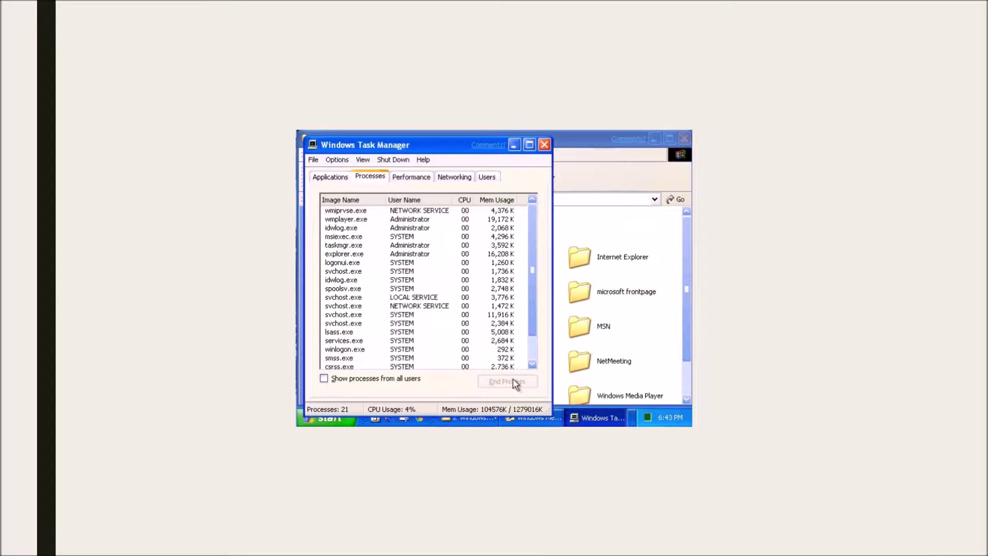
Step: End the wmiprvse.exe process running under NETWORK SERVICE and the wmplayer.exe process
left_click(360, 212)
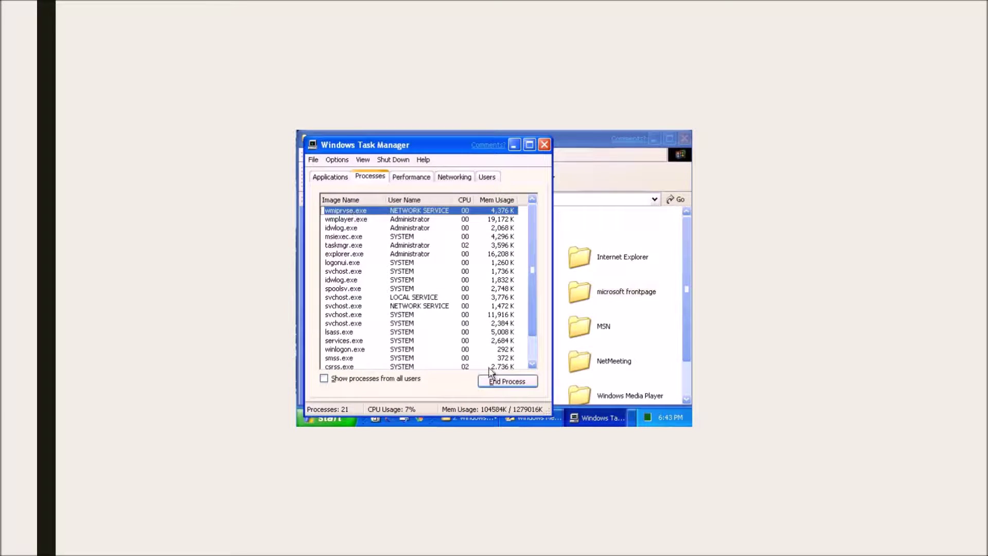
left_click(503, 382)
left_click(469, 317)
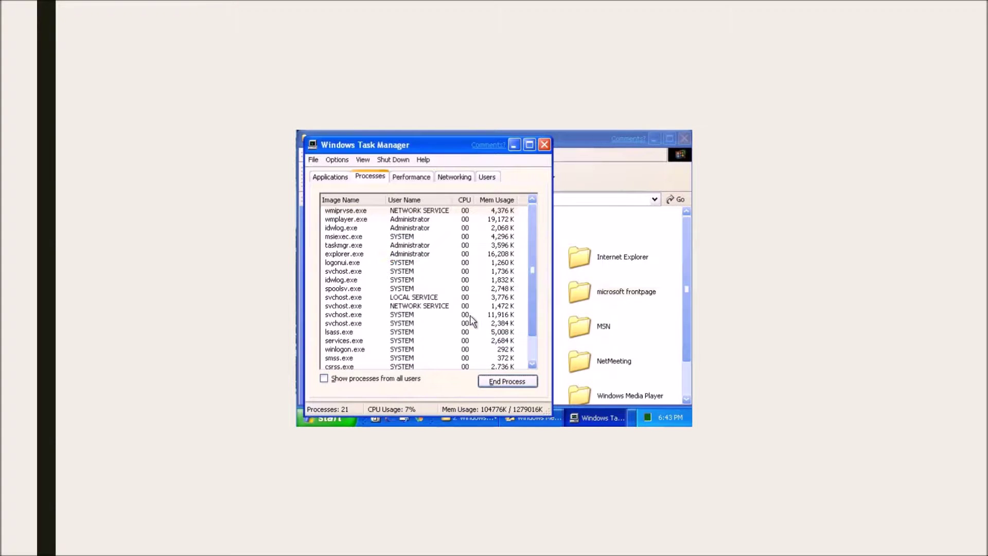
left_click(344, 211)
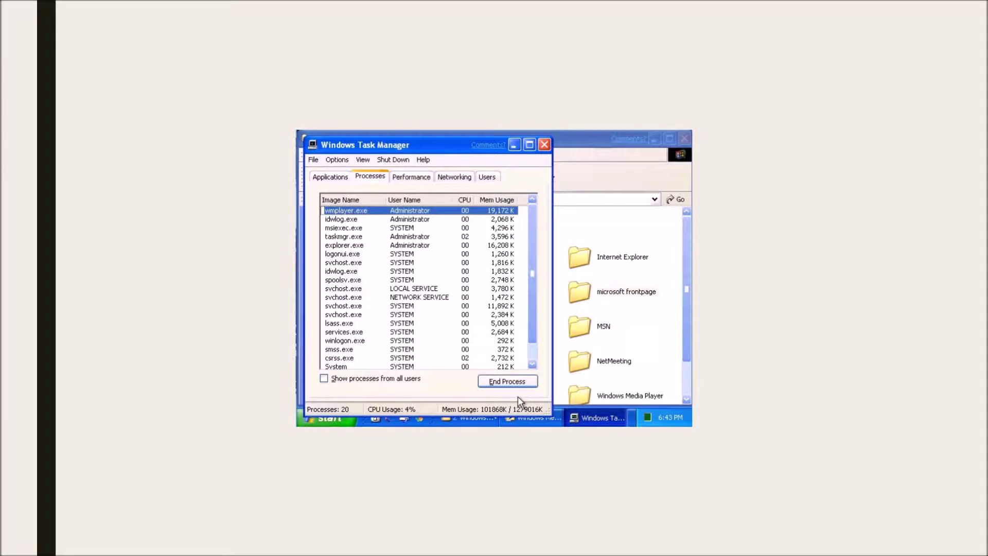
left_click(507, 381)
left_click(469, 316)
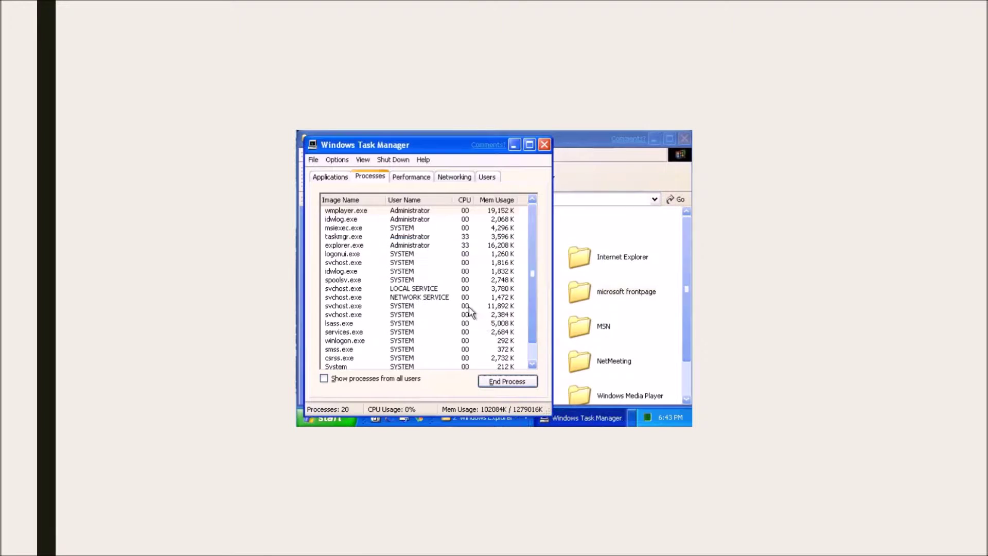
Step: End the Administrator's idwlog.exe process and the msiexec.exe process
left_click(355, 211)
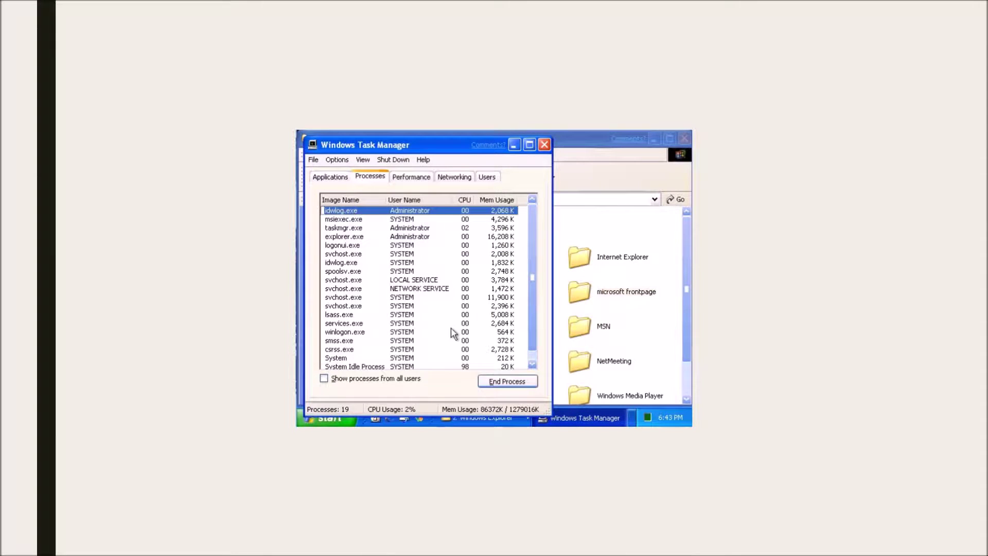
left_click(506, 384)
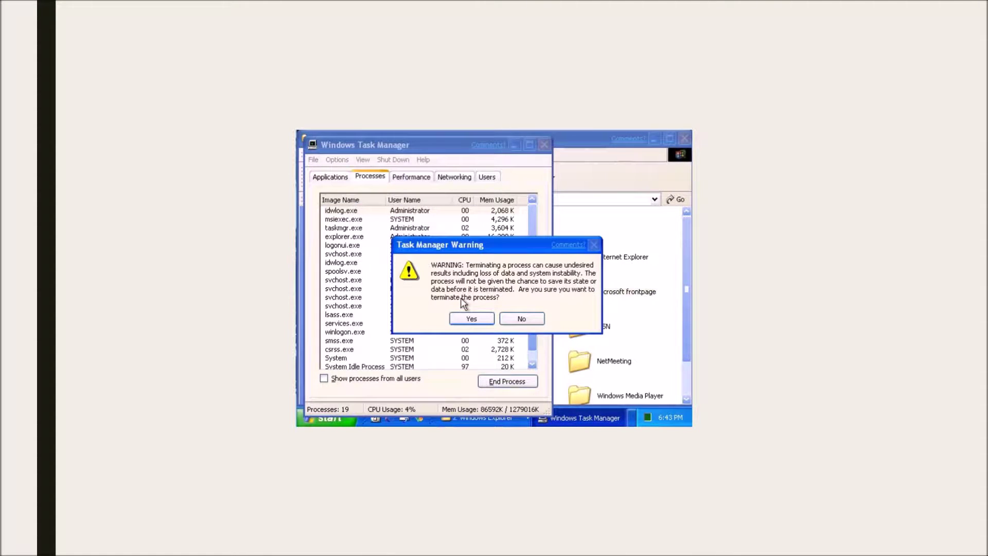
left_click(470, 319)
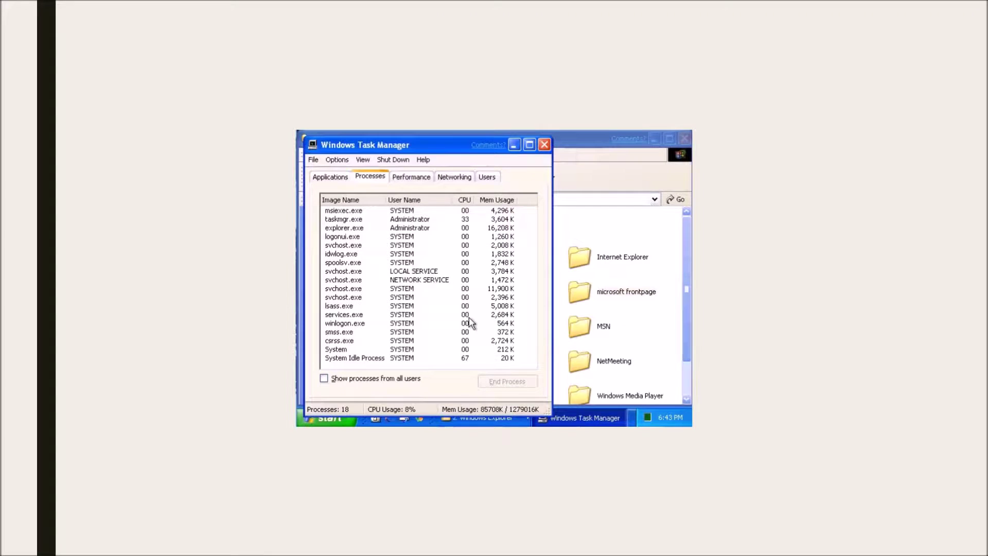
left_click(352, 212)
left_click(525, 383)
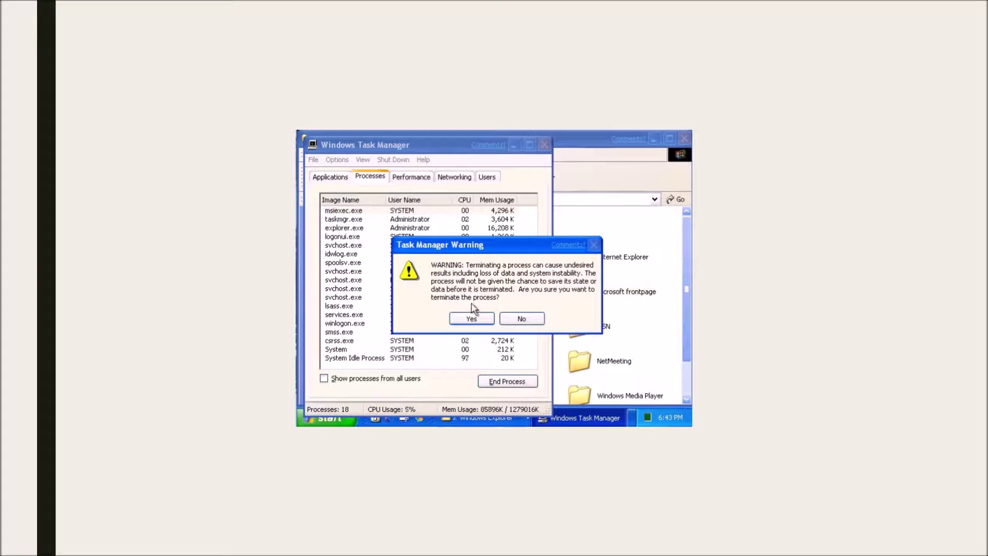
left_click(472, 318)
Step: End the restarted wmiprvse.exe process under SYSTEM and close Task Manager
left_click(348, 212)
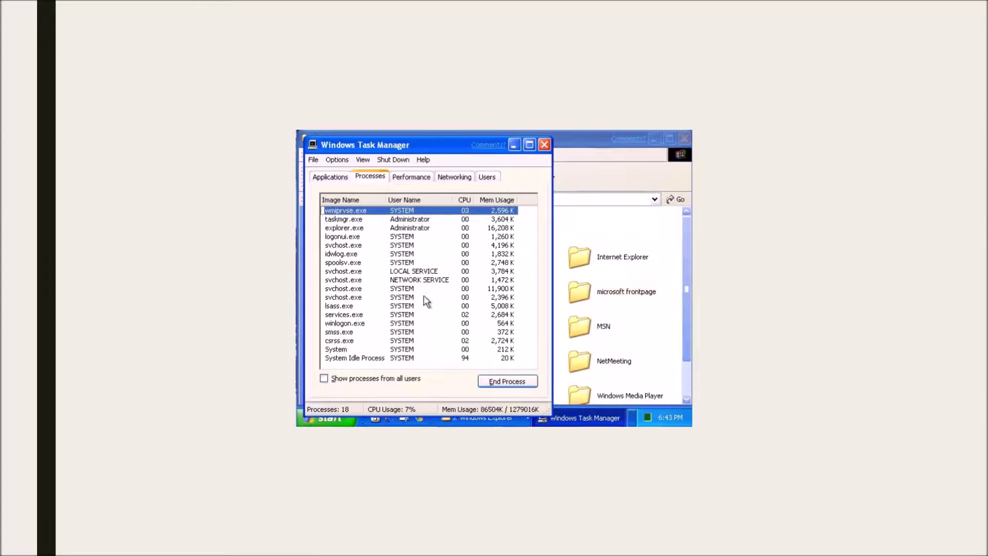
left_click(523, 390)
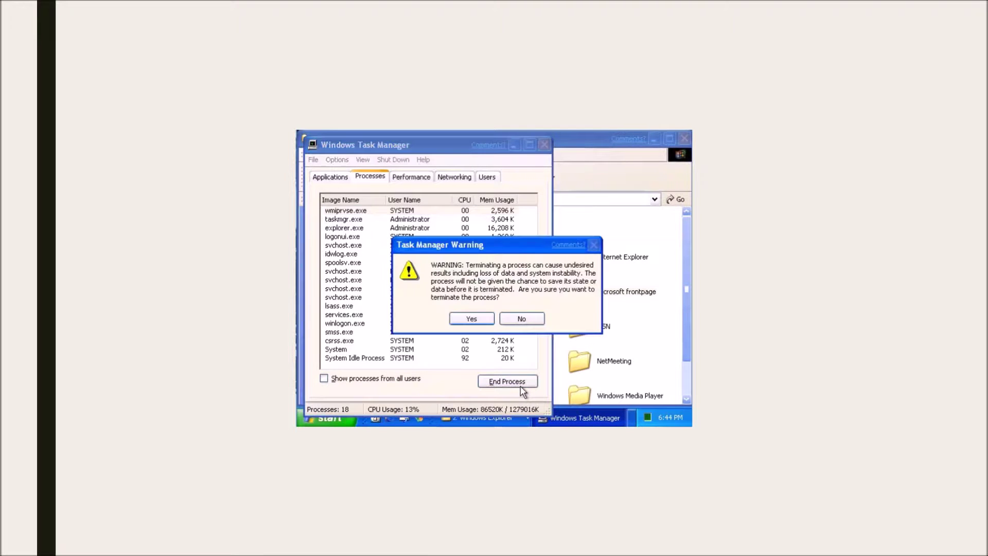
left_click(488, 320)
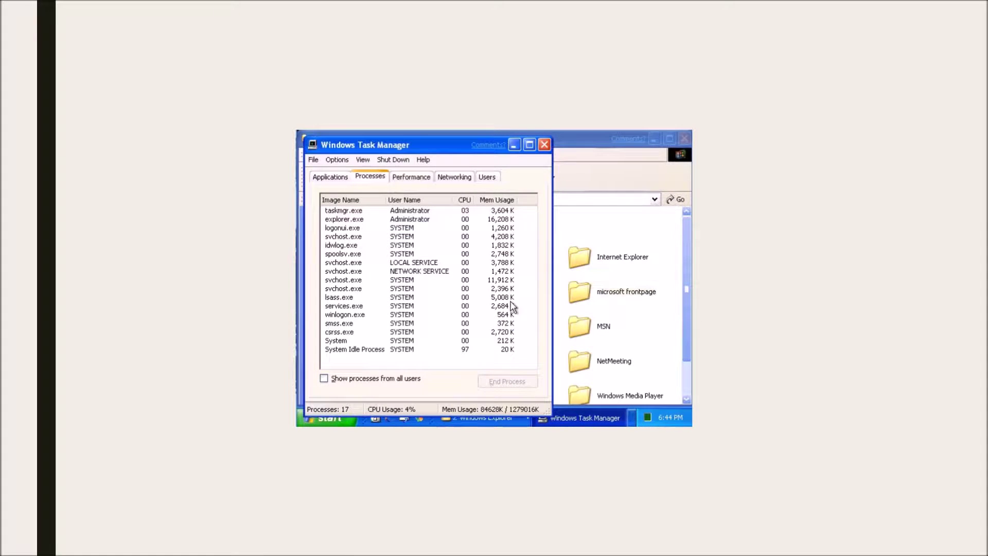
key("alt+F4")
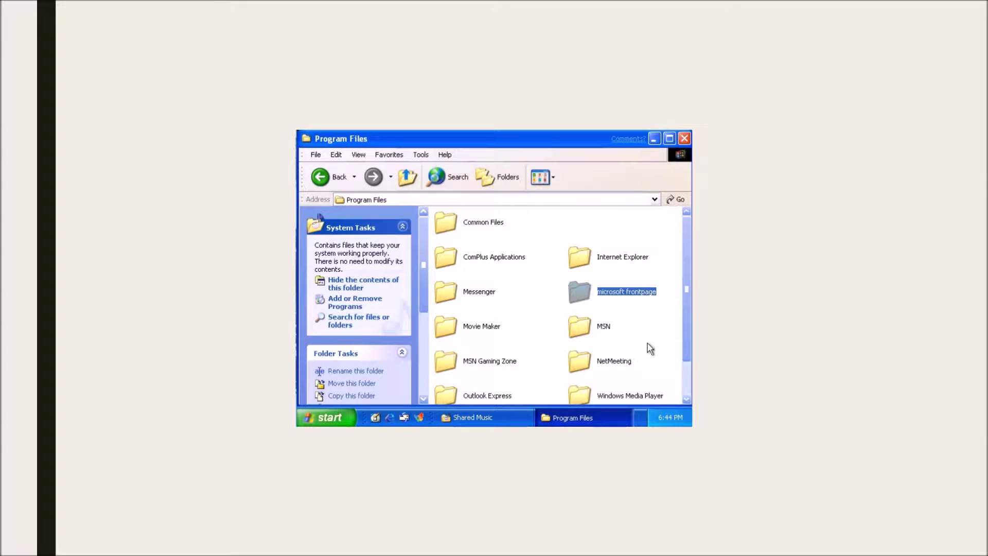
Step: Open the Outlook Express folder and try to delete msoe.dll, msoeres.dll and oeimport.dll
left_click(502, 390)
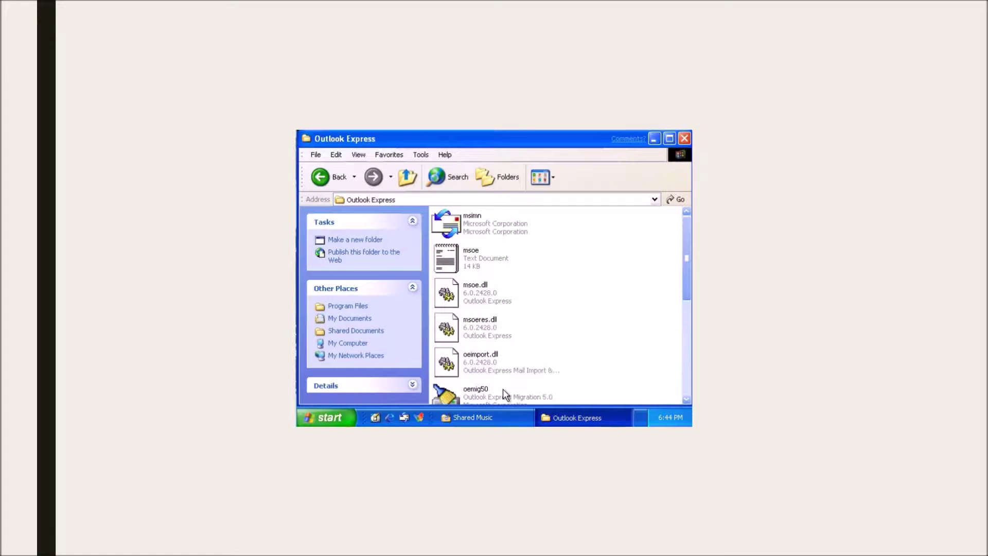
right_click(469, 223)
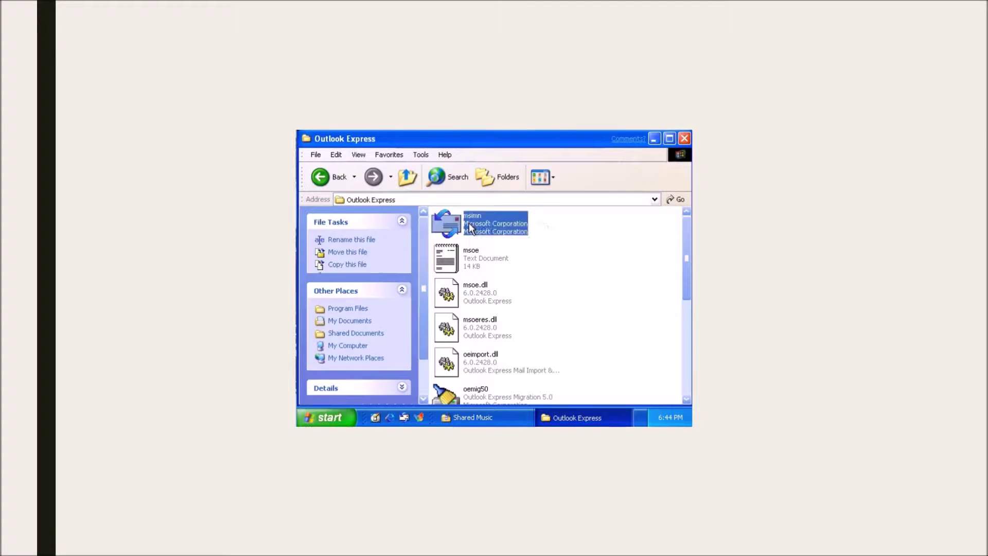
left_click_drag(566, 287, 461, 372)
right_click(462, 375)
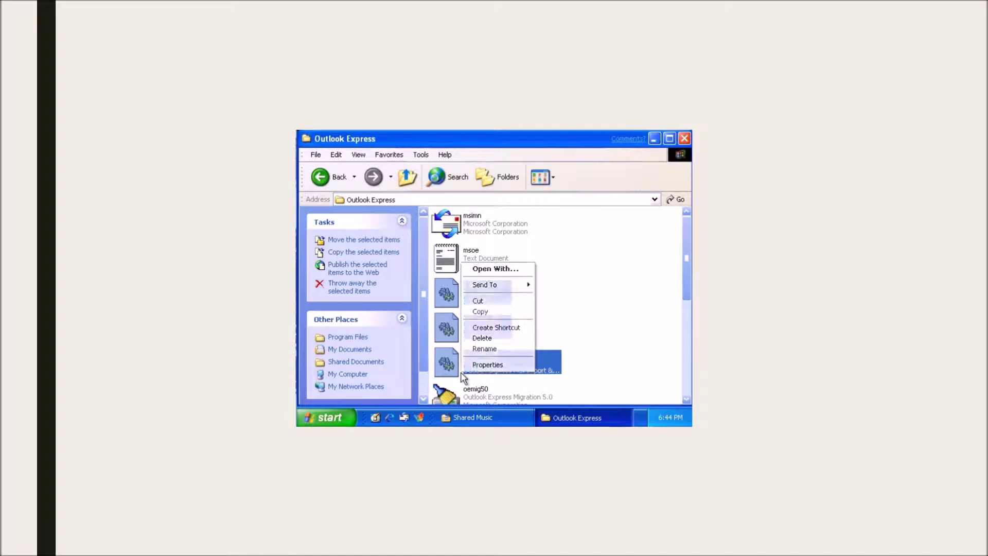
left_click(509, 340)
left_click(523, 295)
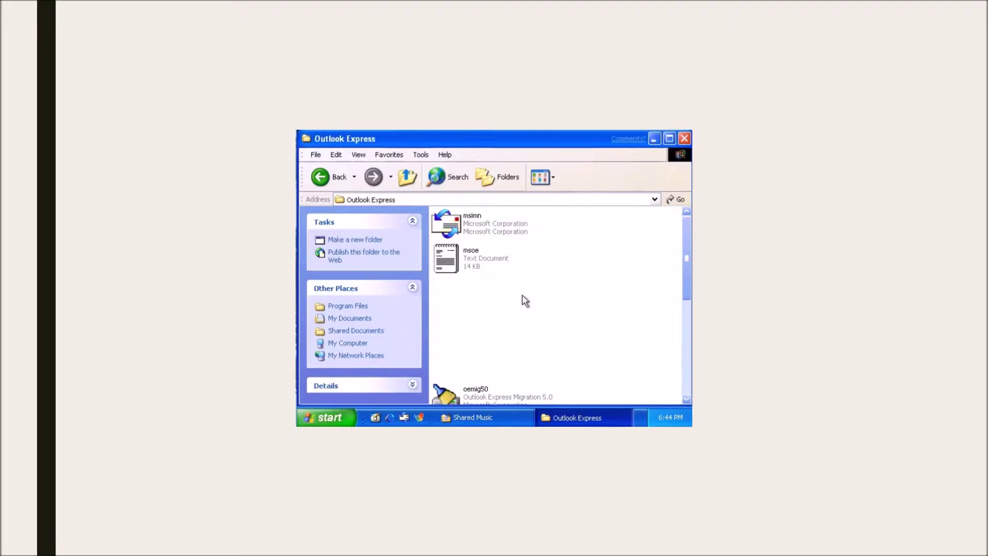
Step: Open the msoe text document, look through the Outlook Express readme to its end, and close it
double_click(496, 272)
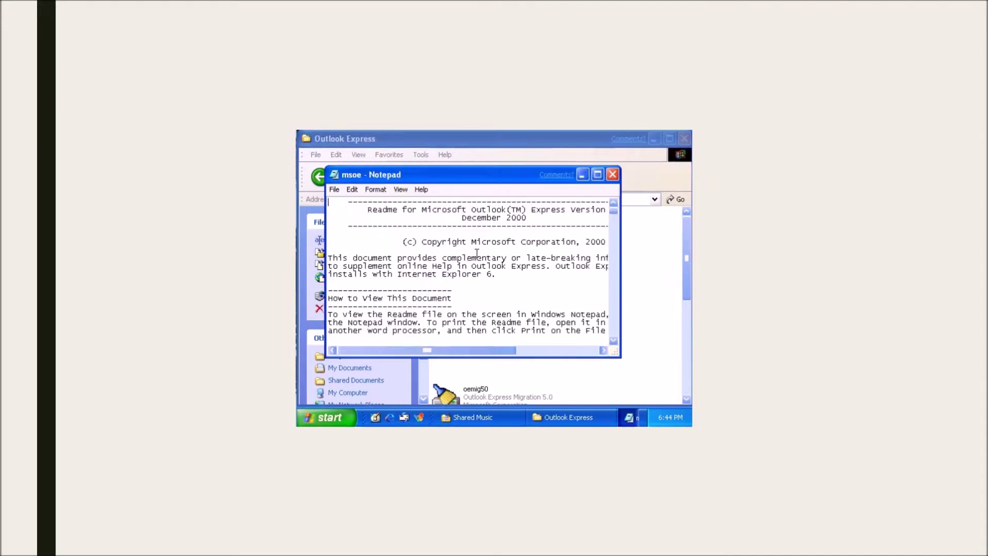
left_click_drag(370, 350, 395, 350)
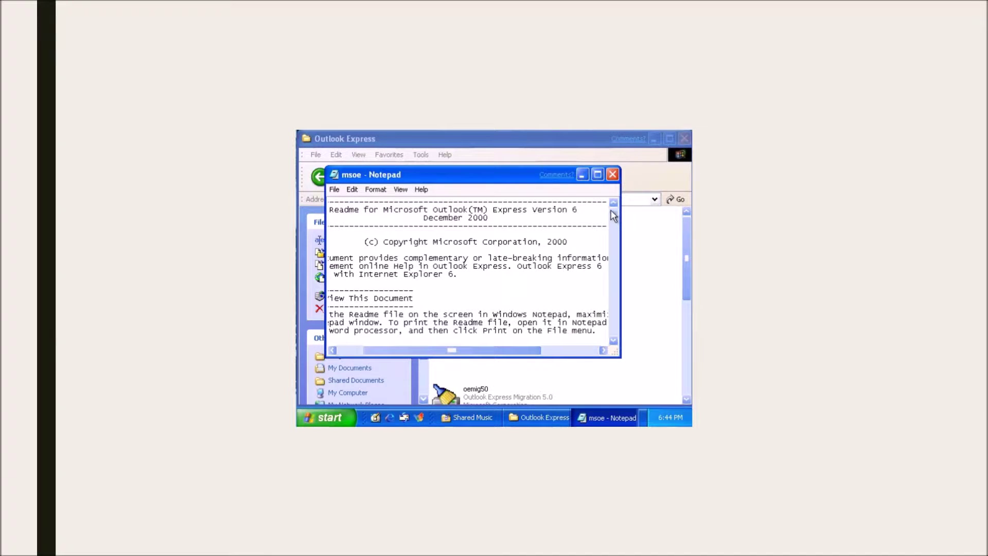
left_click_drag(614, 211, 633, 331)
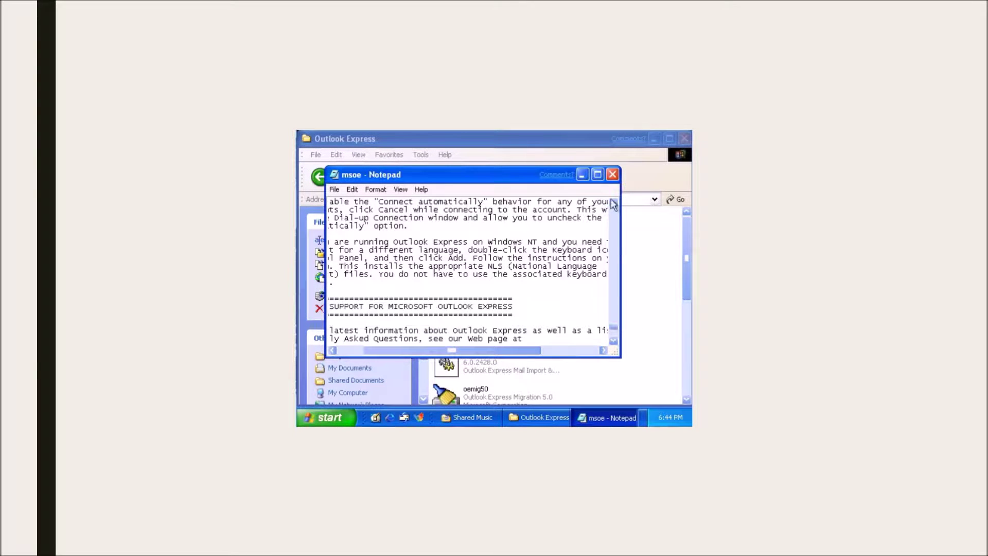
left_click(613, 174)
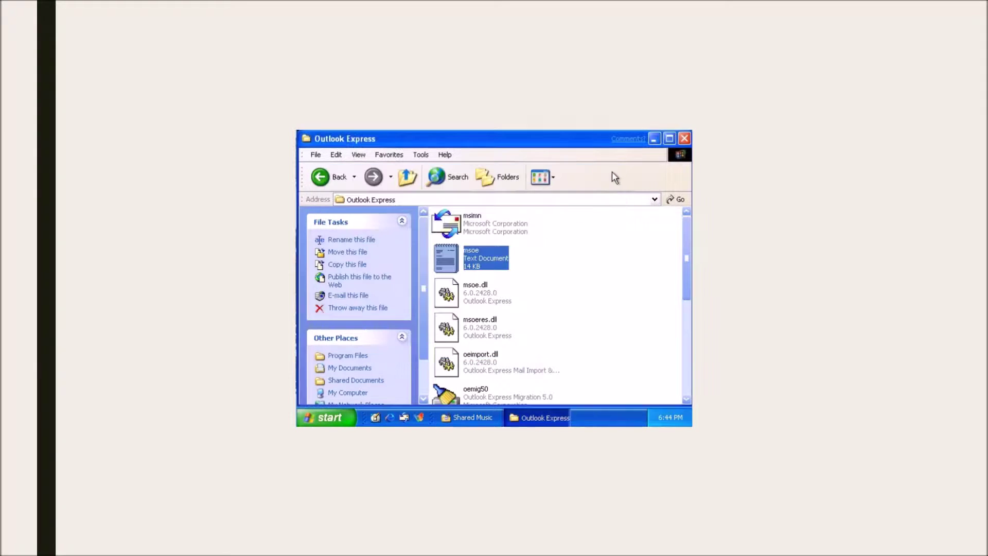
Step: Send the msoe text document to the Recycle Bin
right_click(481, 258)
left_click(502, 365)
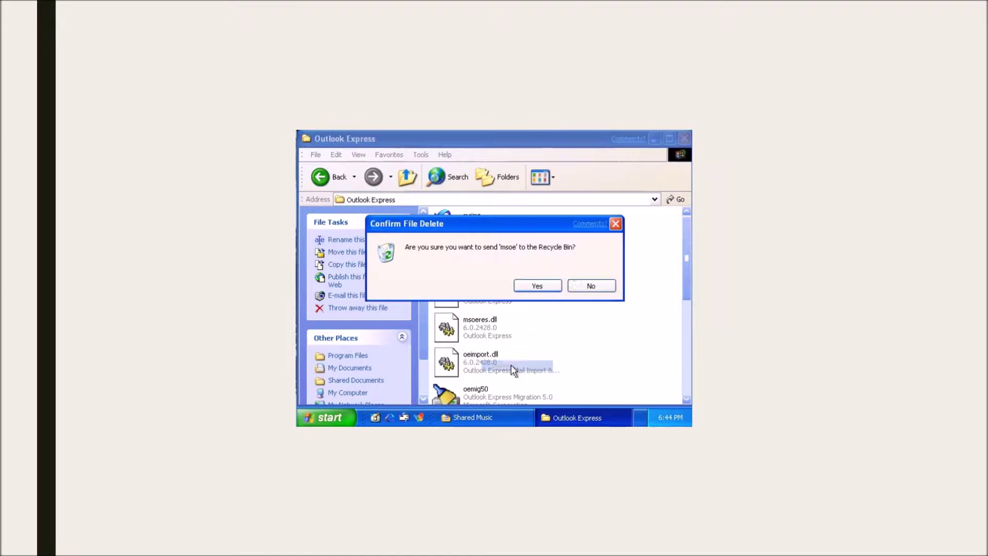
left_click(536, 285)
Step: Launch the wab Address Book program from the Outlook Express folder and start a new contact
left_click_drag(682, 252, 684, 359)
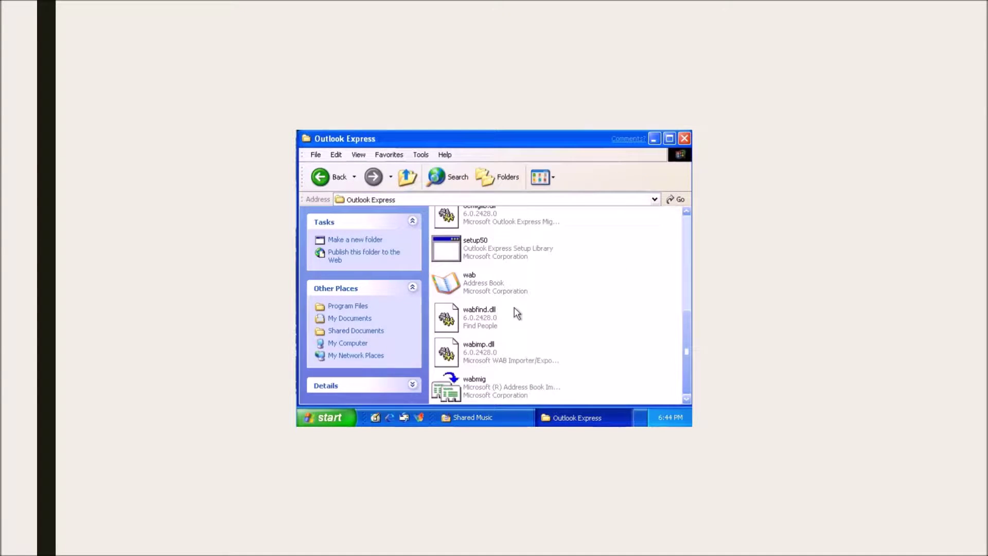
double_click(490, 287)
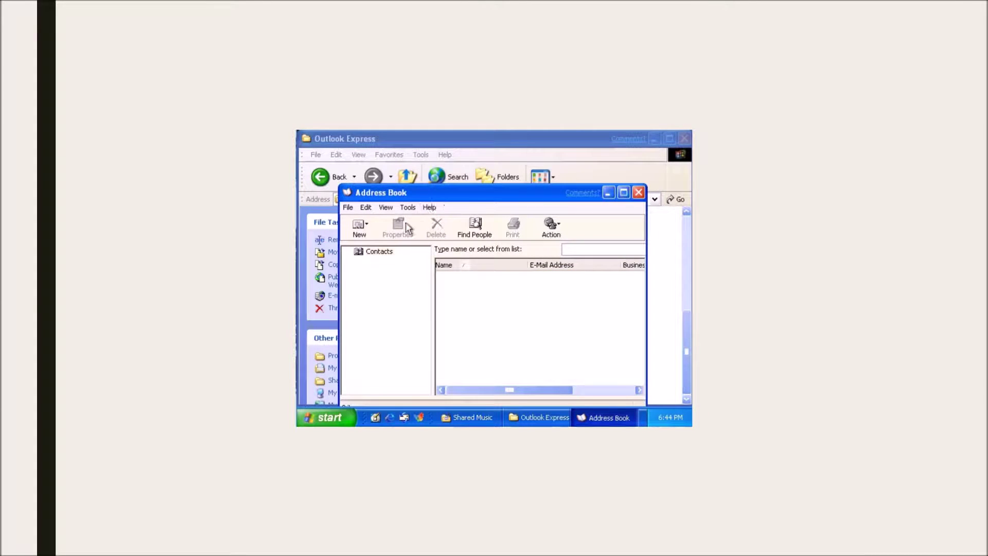
left_click(360, 227)
left_click(372, 247)
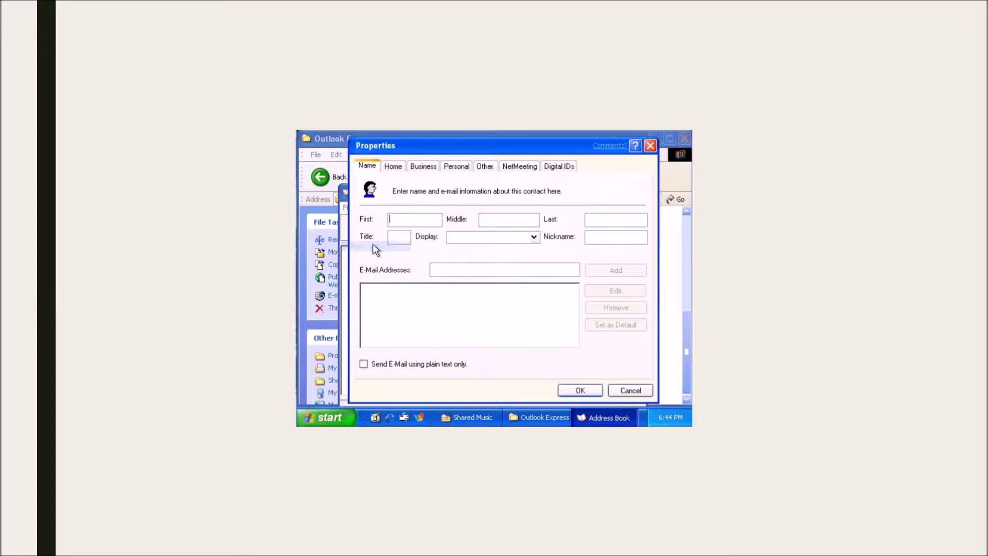
Step: Enter the contact's first and middle names and set the title to "crappity"
type("wa")
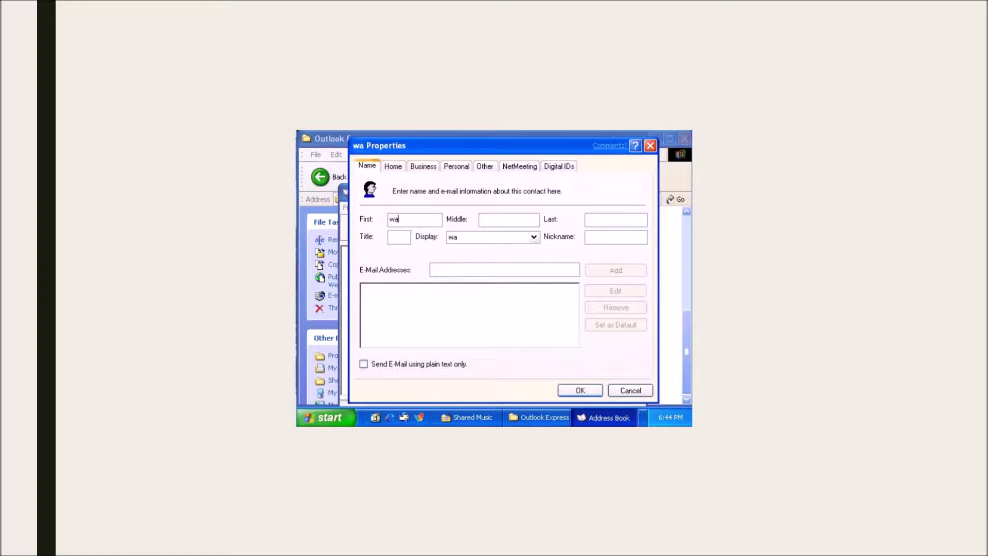
type("b")
left_click(526, 219)
type("b")
left_click(404, 238)
type("c")
type("rappity")
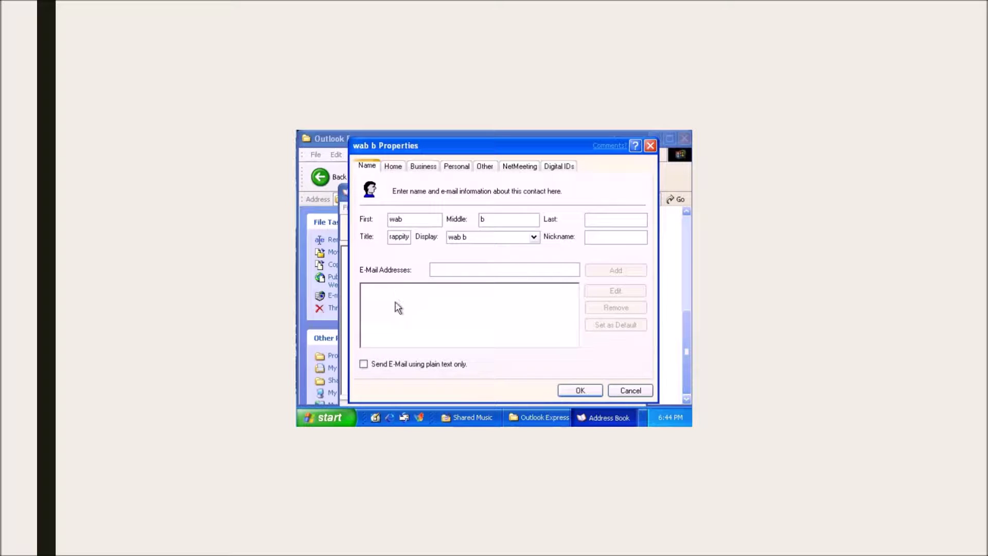
Step: Add the contact's e-mail address to the e-mail list and save the contact
left_click(450, 270)
type("s")
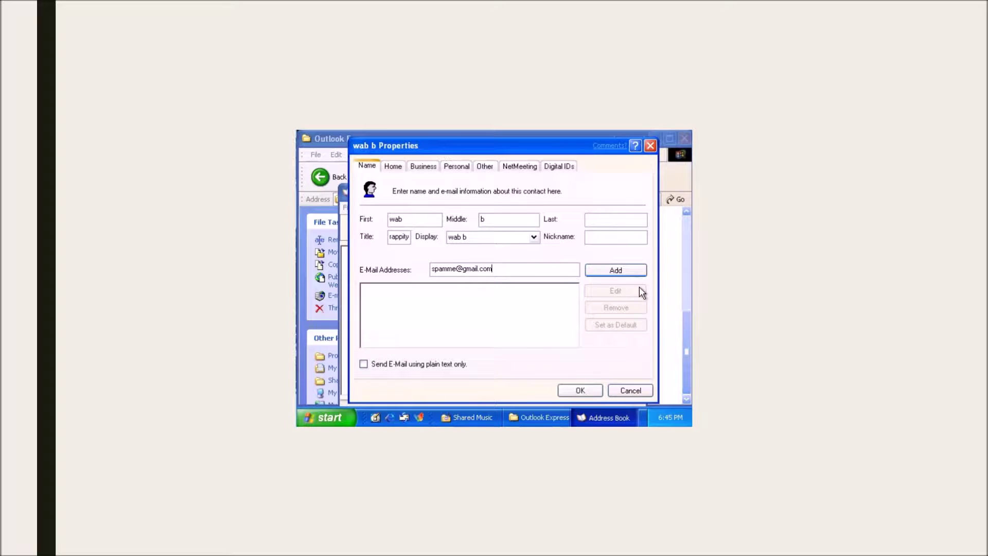
left_click(631, 272)
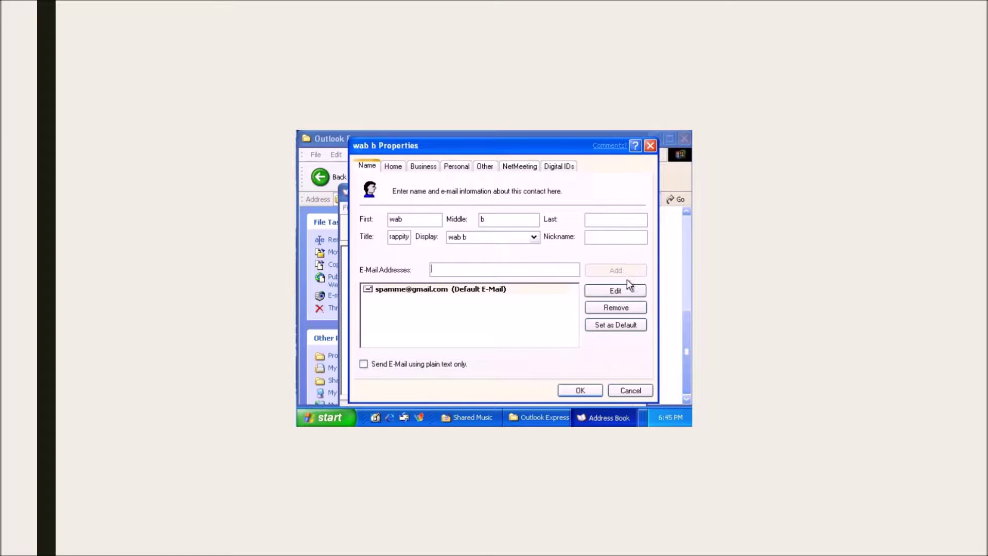
left_click(585, 392)
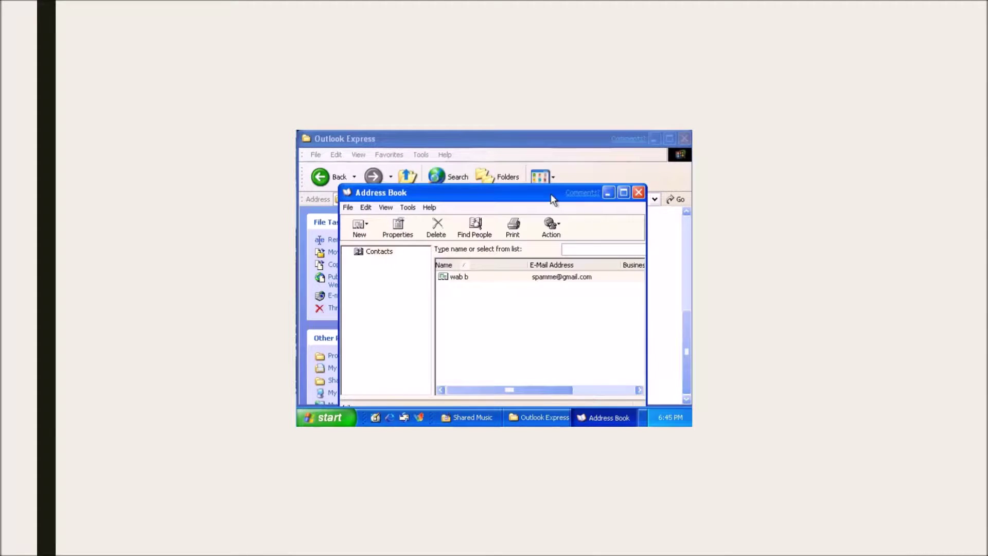
Step: View the new contact's summary of information and close the Address Book
double_click(458, 278)
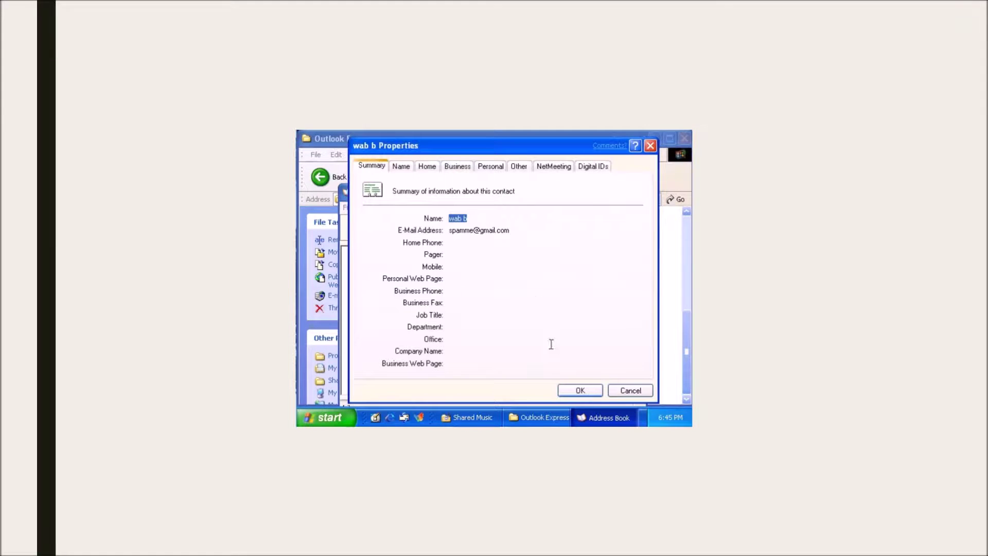
left_click(577, 390)
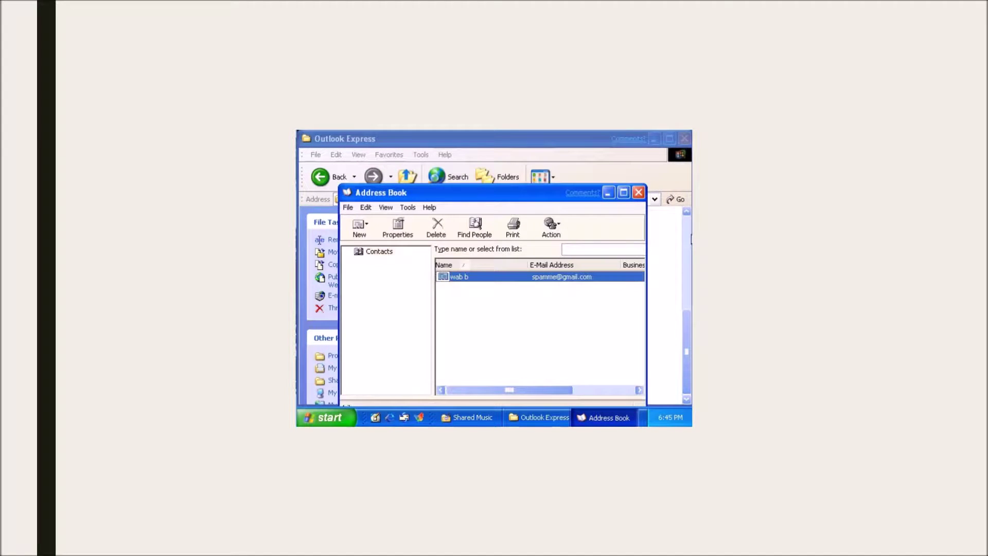
left_click(639, 192)
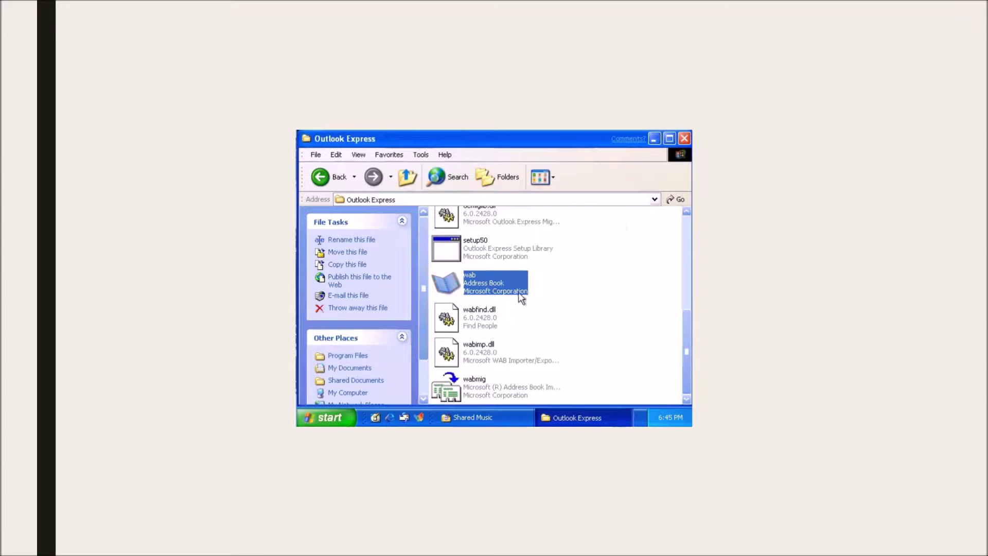
Step: Delete the wabmig program from the Outlook Express folder
left_click(555, 309)
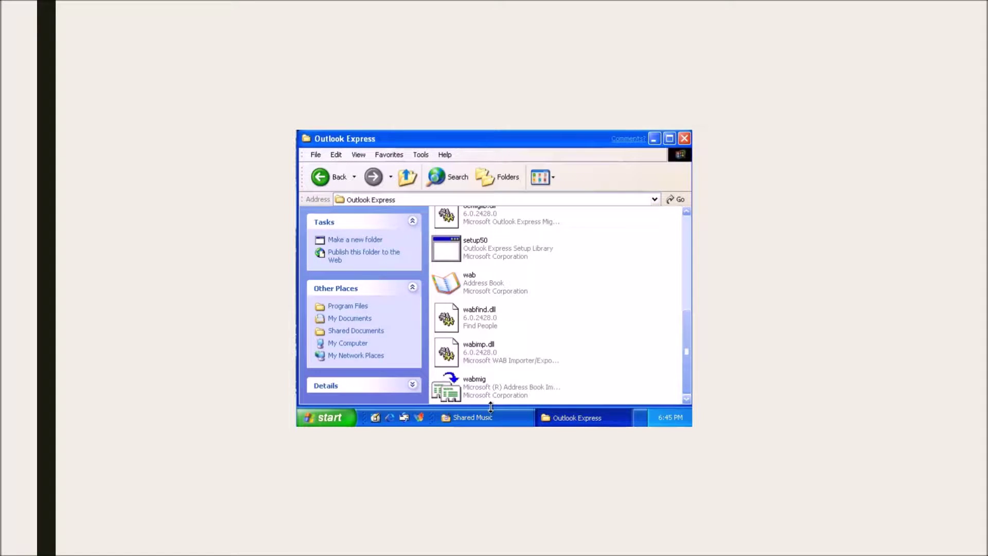
right_click(466, 380)
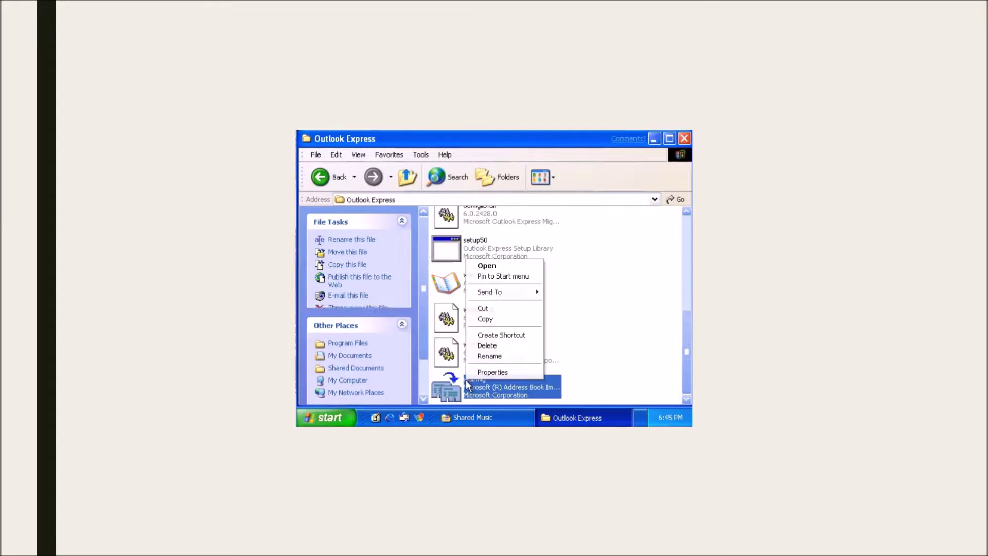
left_click(473, 345)
left_click(545, 313)
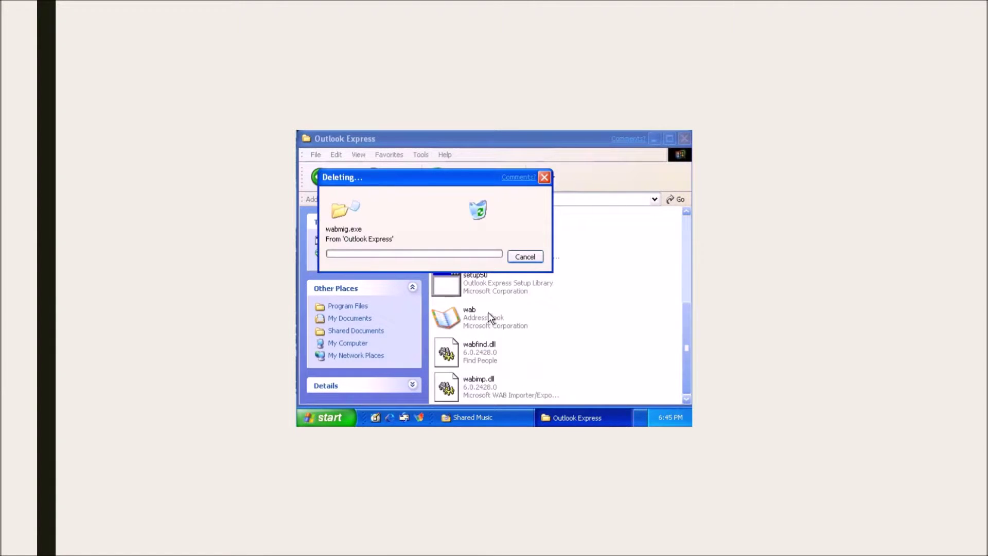
Step: Delete wabimp.dll from the Outlook Express folder
left_click(484, 394)
right_click(485, 391)
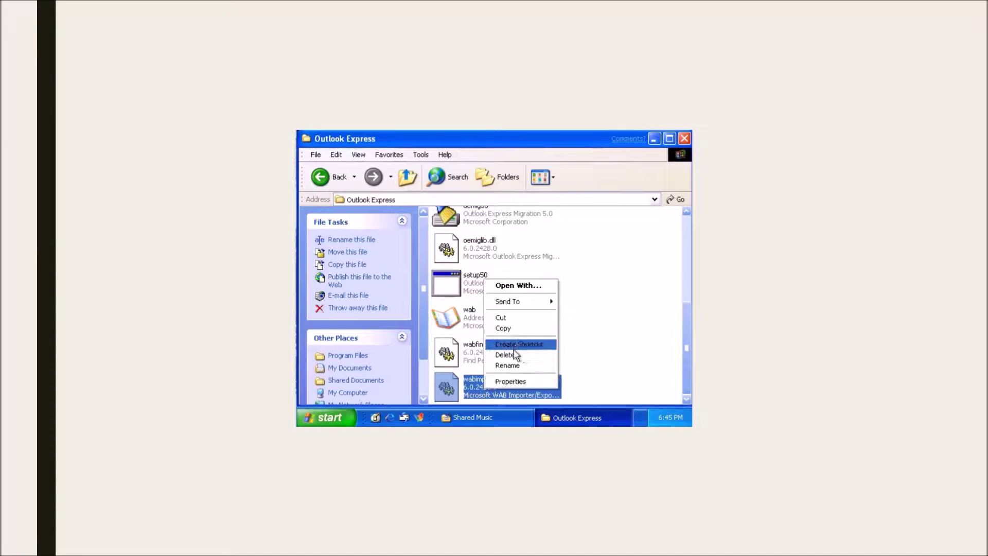
left_click(514, 347)
left_click(536, 285)
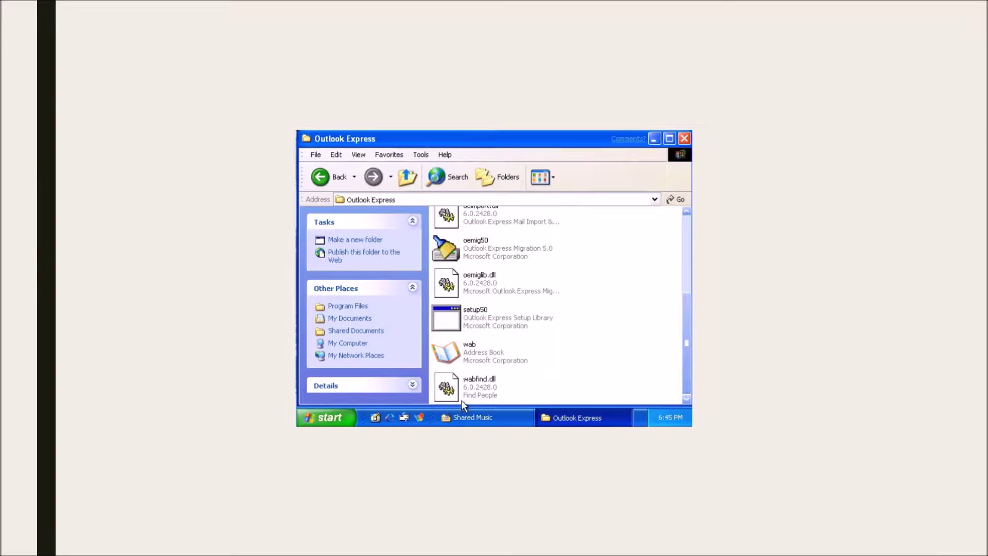
Step: Send wabfind.dll in the Outlook Express folder to the Recycle Bin
left_click(464, 403)
right_click(464, 403)
left_click(517, 362)
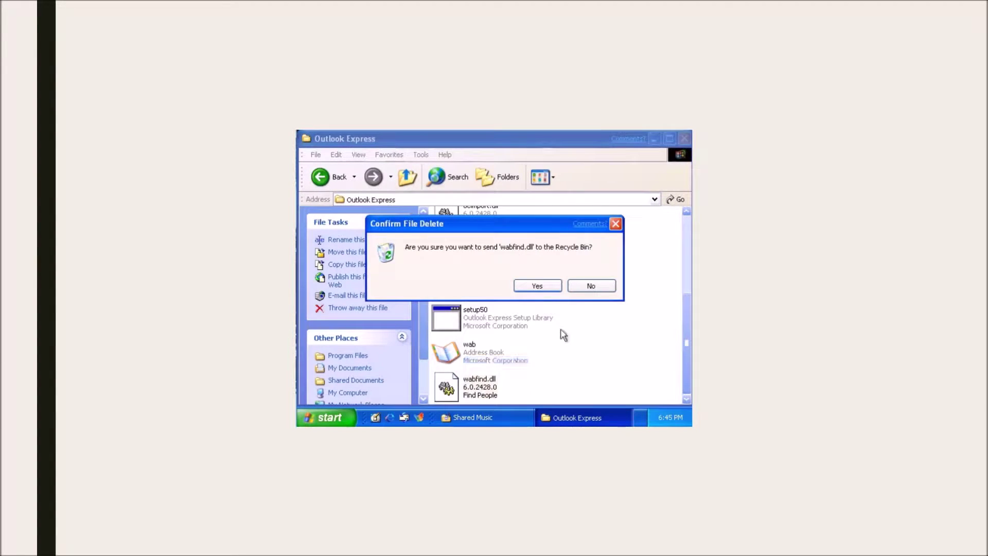
left_click(537, 286)
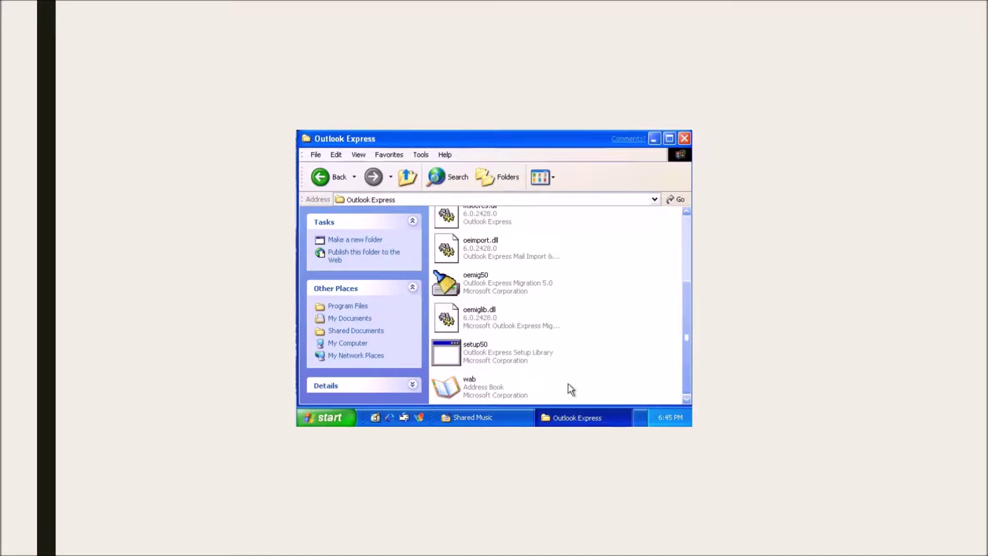
Step: Delete the eight files from msimn through setup50 in the Outlook Express folder, leaving wab, including the program files
left_click_drag(582, 360, 441, 219)
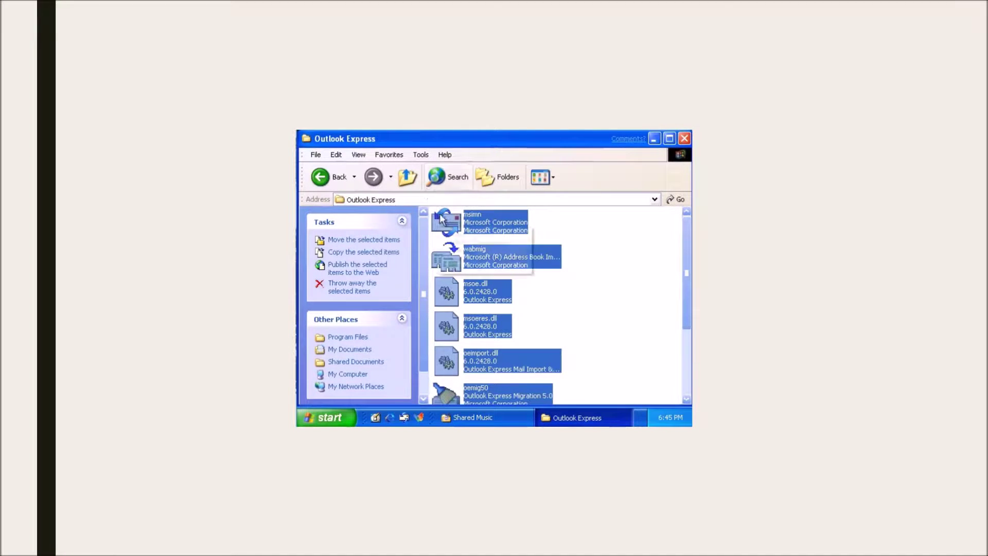
right_click(441, 218)
left_click(487, 295)
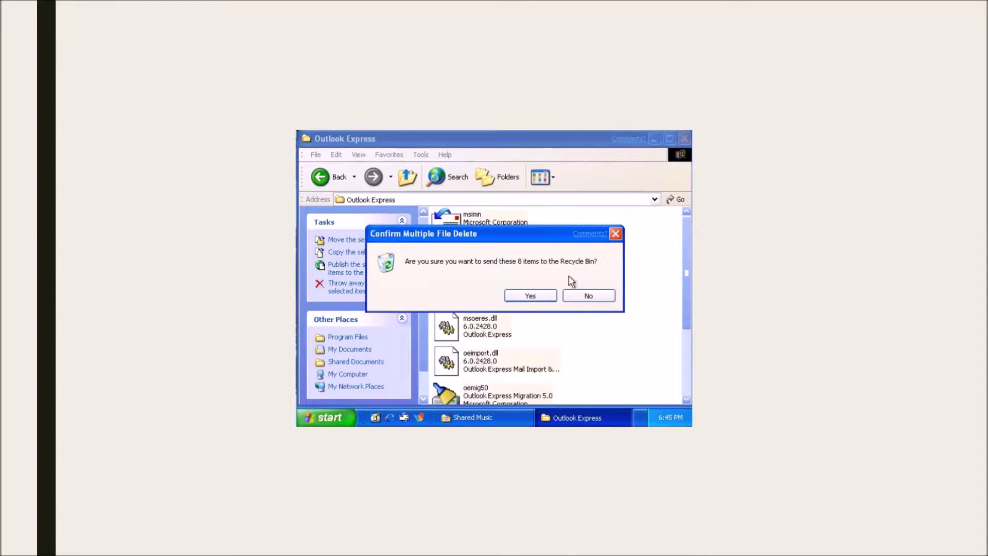
left_click(552, 296)
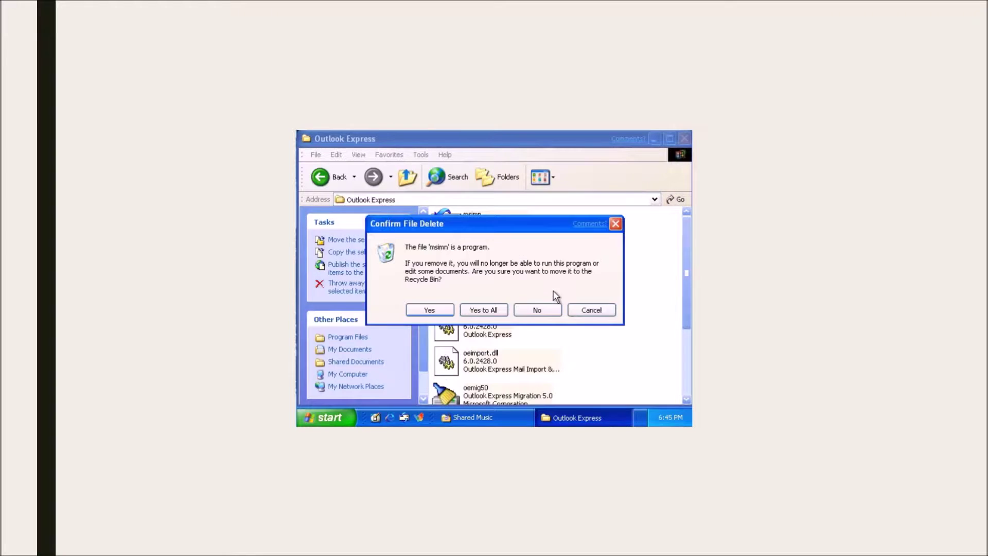
left_click(433, 311)
left_click(438, 314)
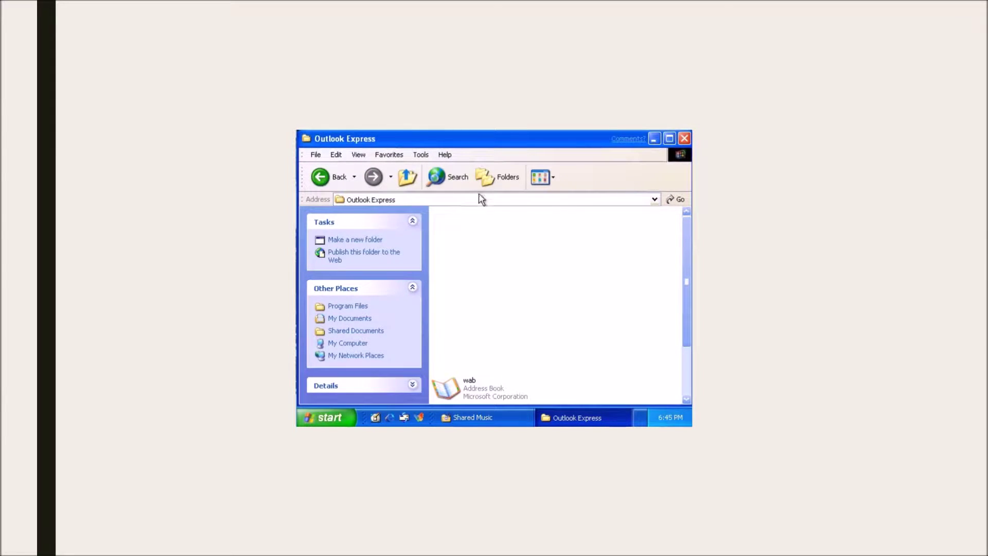
Step: Return to Program Files, open the Windows folder inside MSN Gaming Zone, and launch the bckgzm Backgammon game
left_click(337, 177)
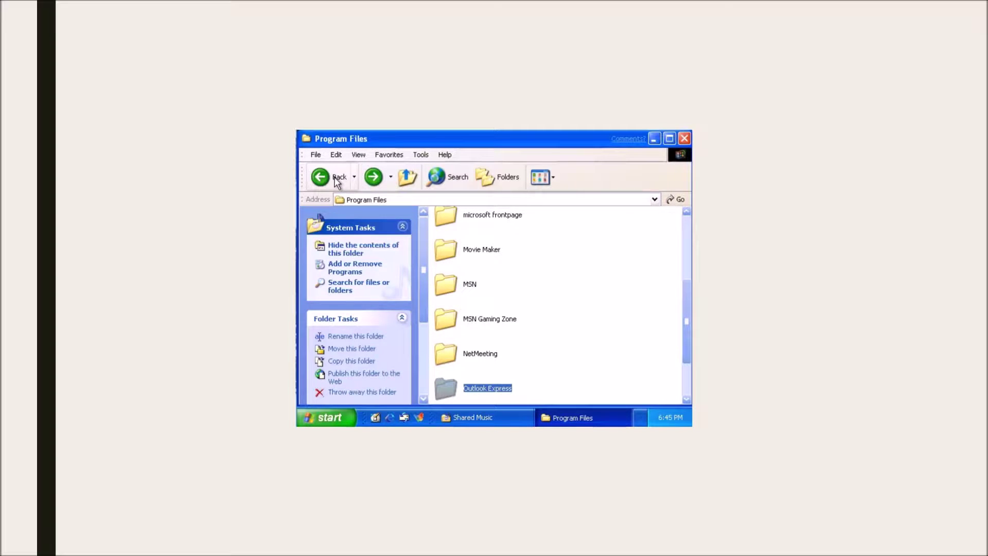
double_click(464, 334)
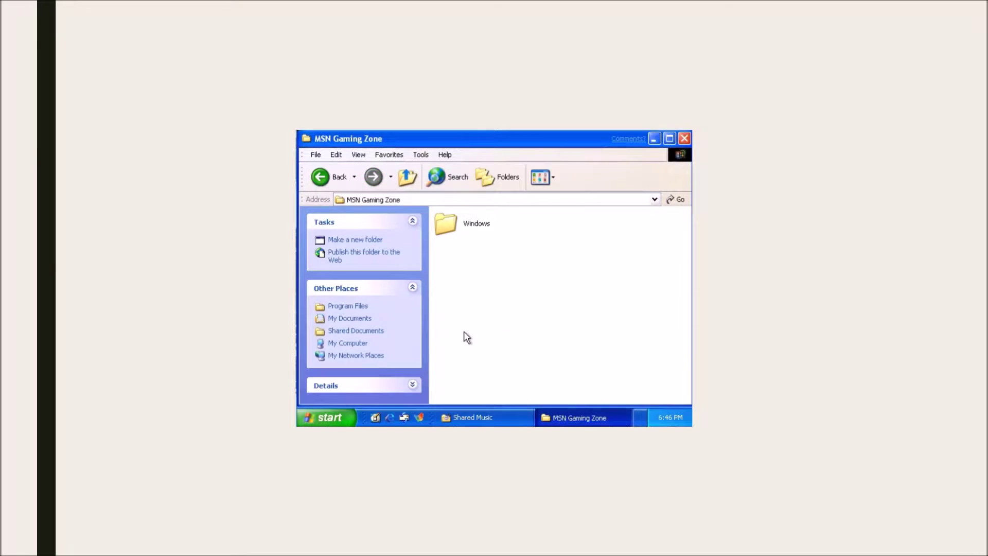
double_click(446, 225)
left_click(455, 294)
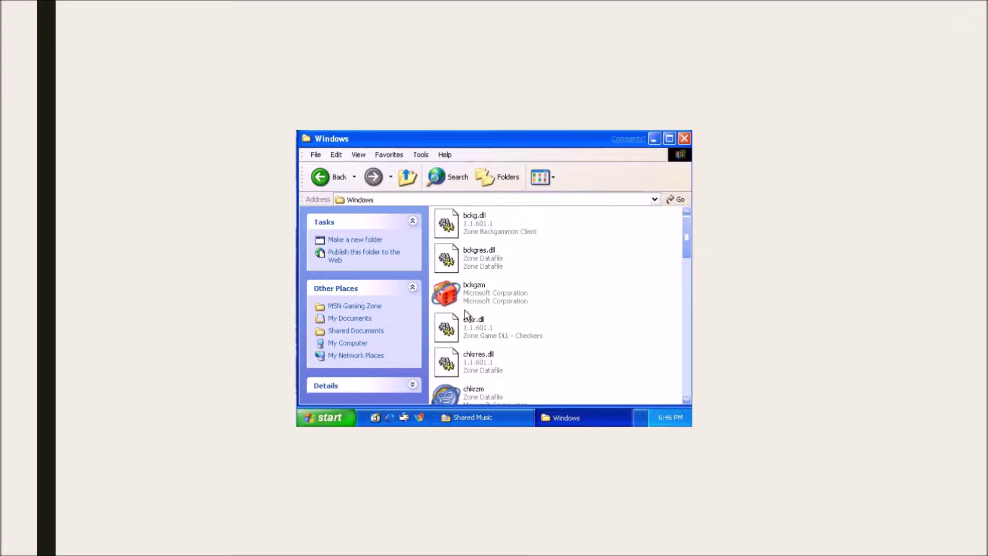
double_click(455, 295)
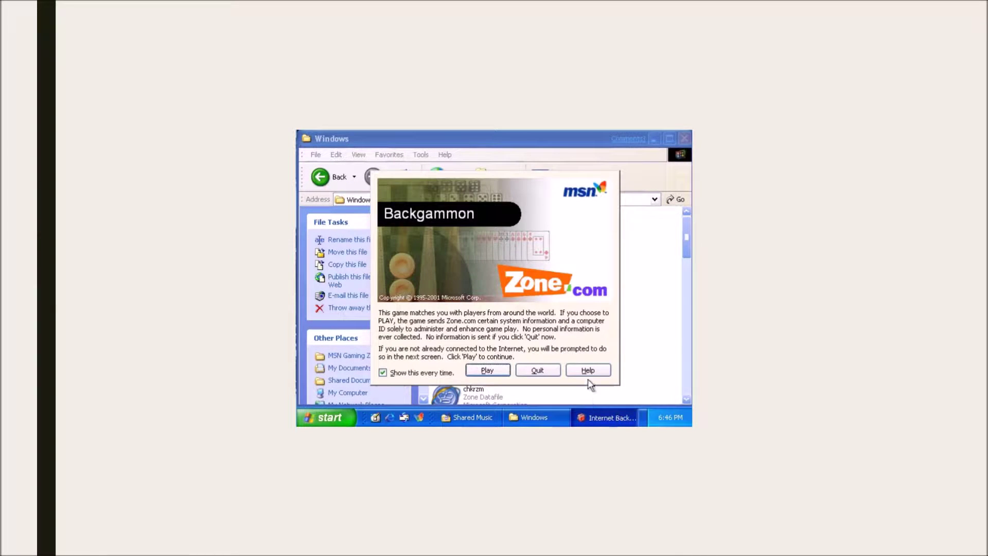
Step: Leave the Backgammon start screen and open the Messenger folder in Program Files
left_click(495, 370)
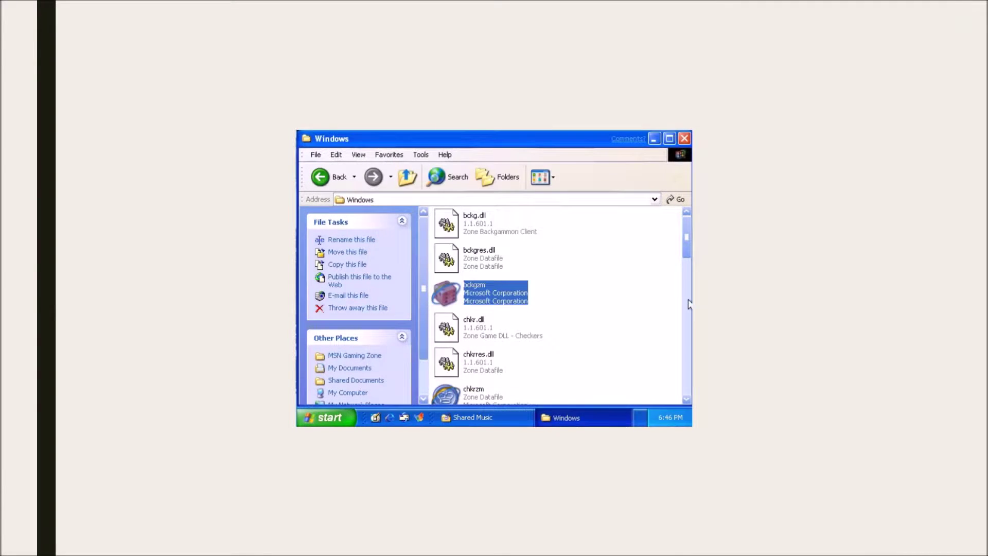
mouse_move(682, 239)
left_mouse_down()
mouse_move(686, 372)
mouse_move(684, 239)
left_mouse_up()
left_click(329, 178)
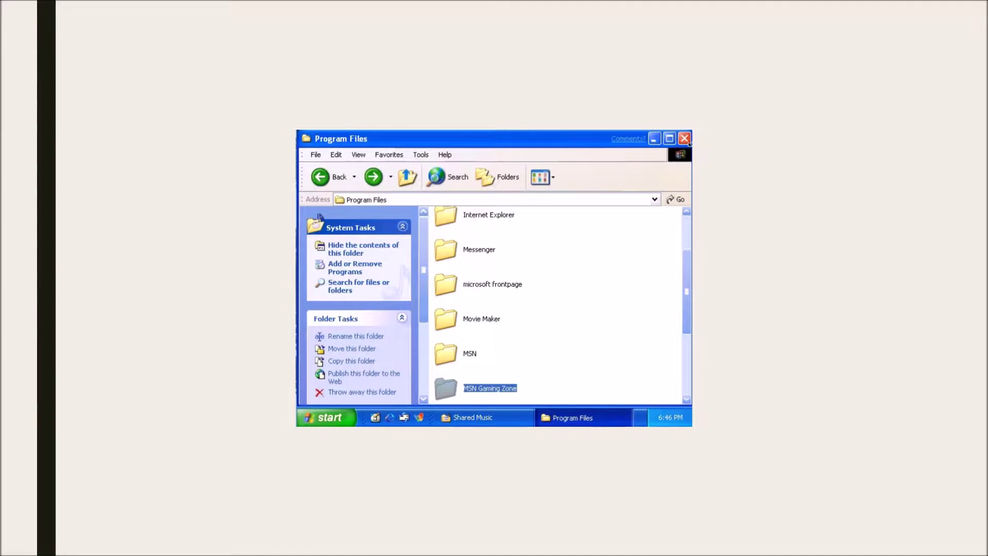
double_click(481, 256)
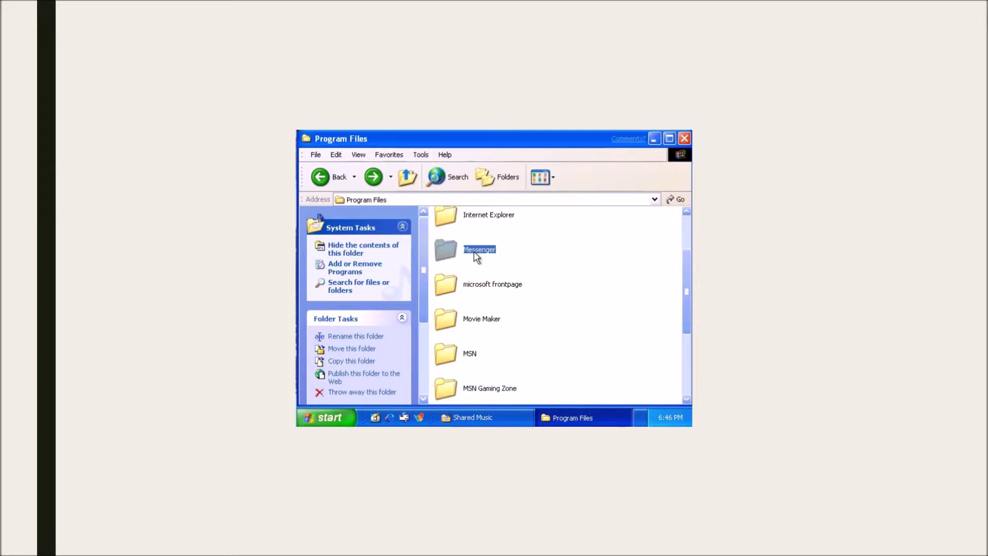
Step: Open the test and newalert sounds from the Messenger folder in Windows Media Player, closing the player after each
left_click_drag(566, 241, 484, 417)
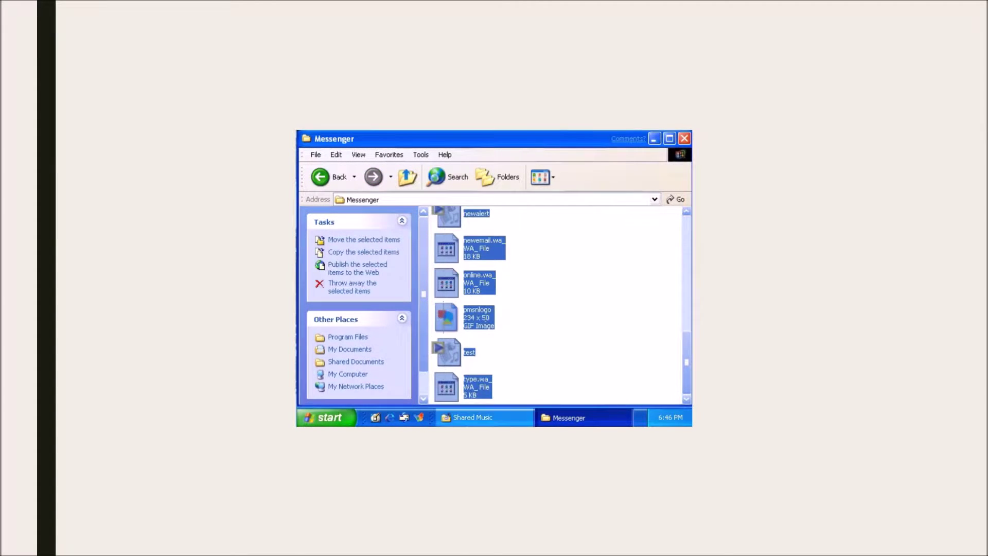
left_click(646, 285)
left_click(456, 350)
double_click(456, 351)
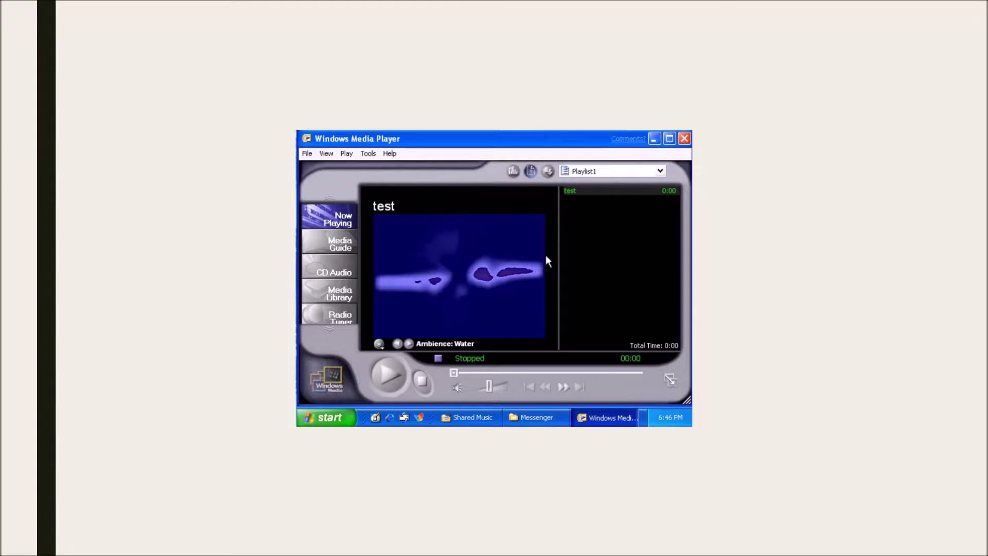
left_click(685, 140)
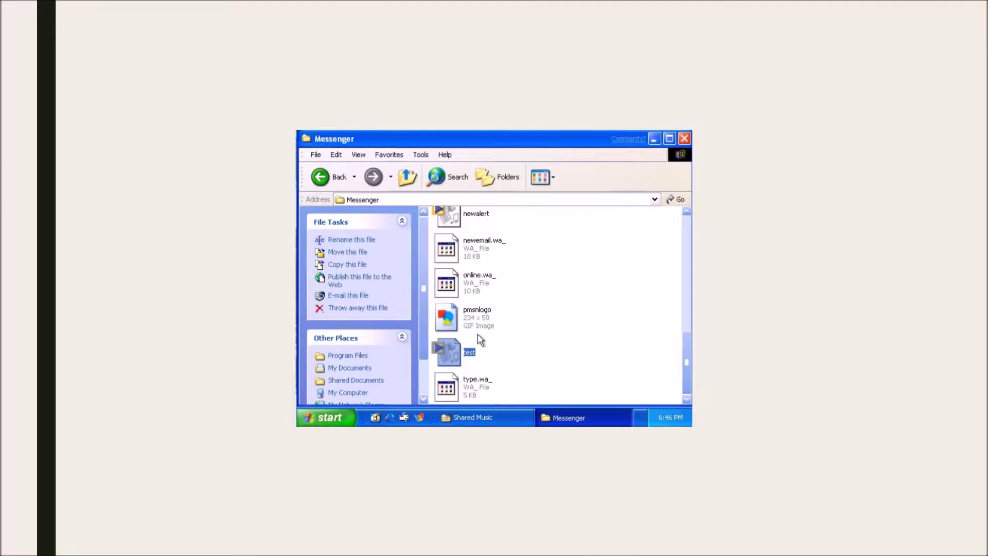
double_click(470, 218)
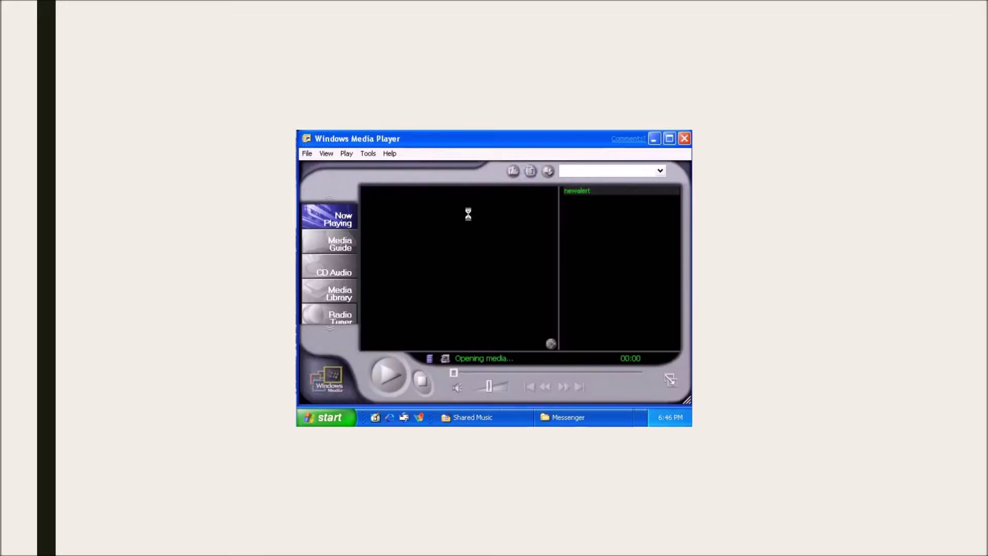
left_click(685, 140)
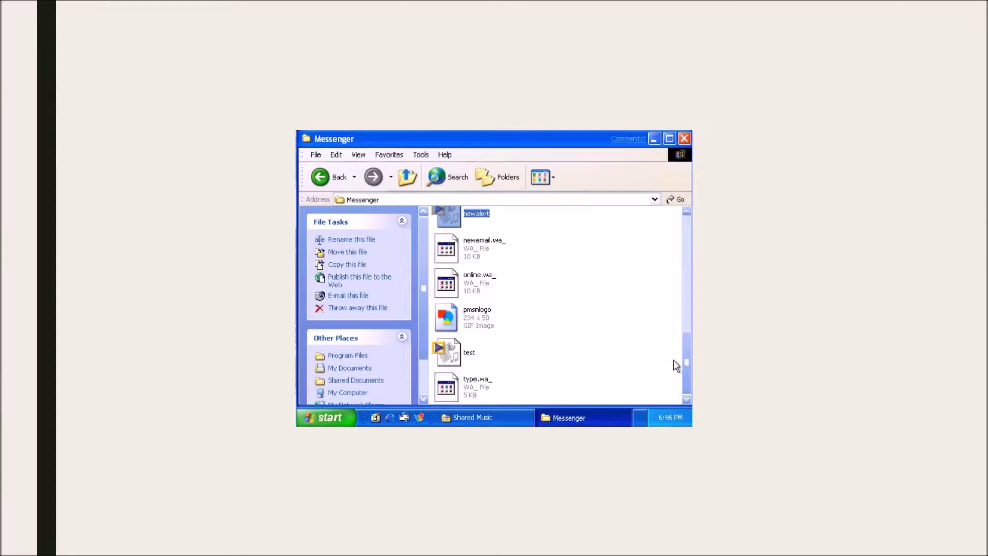
Step: Return to Local Disk (E:) and open the WINDOWS folder
left_click_drag(684, 364, 668, 219)
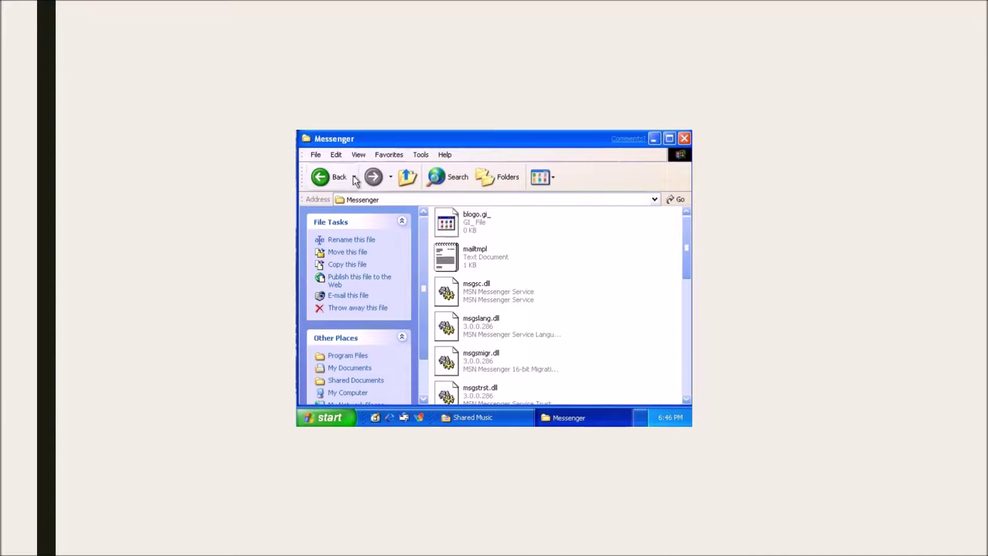
left_click(326, 177)
left_click(326, 176)
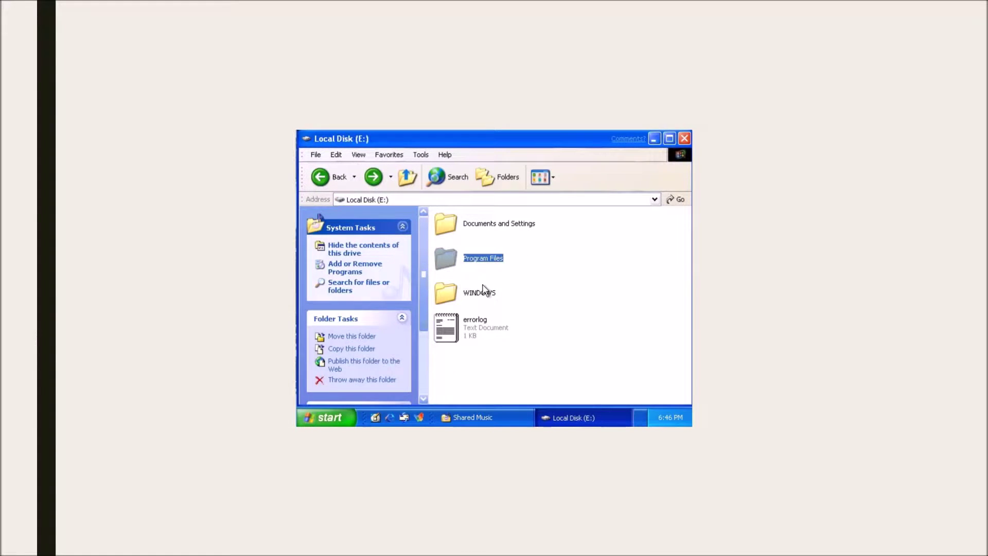
double_click(451, 284)
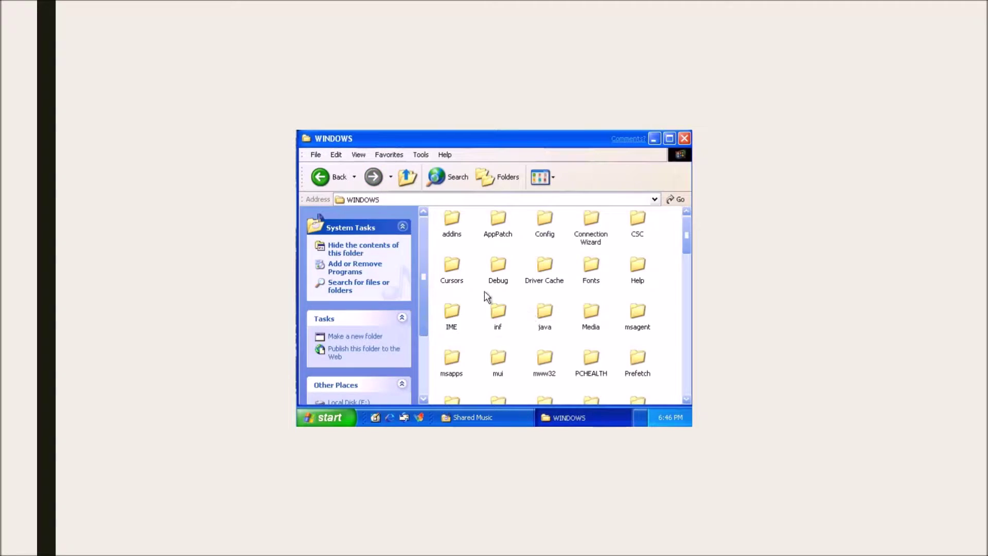
Step: Delete the Cursors folder from the WINDOWS folder and confirm the deletion
left_click(451, 269)
right_click(451, 268)
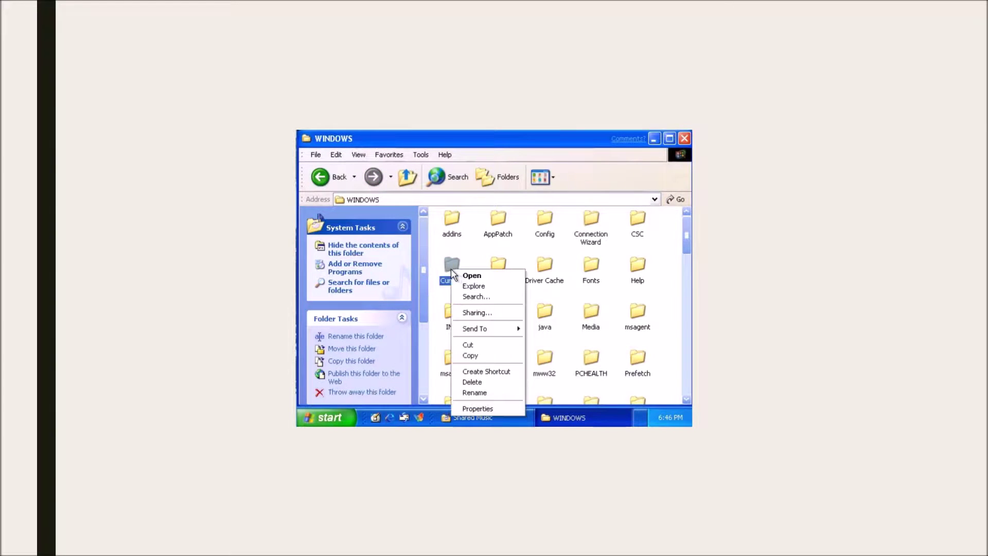
left_click(472, 382)
left_click(540, 296)
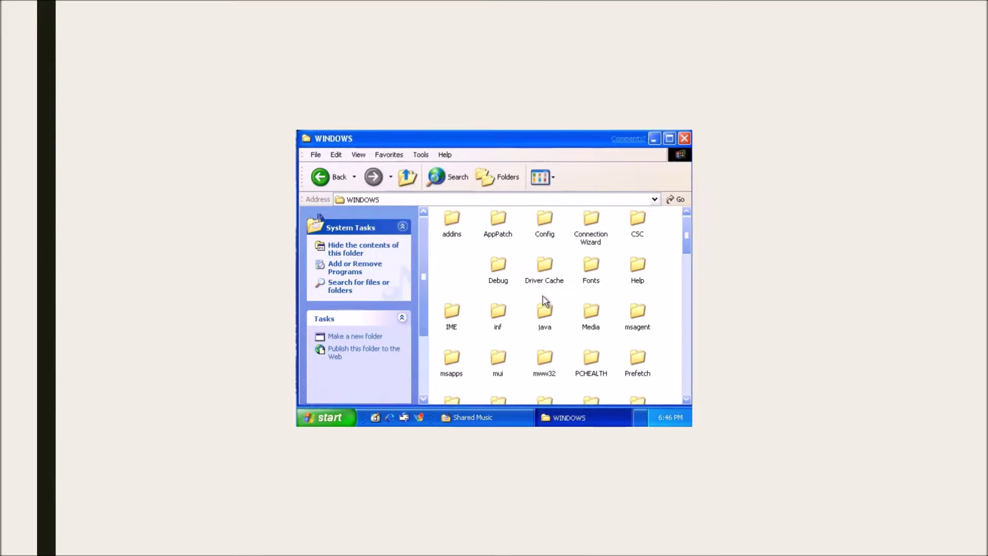
Step: Try to delete the folders from Debug through Prefetch in the WINDOWS folder together
left_click_drag(436, 256, 653, 363)
right_click(641, 363)
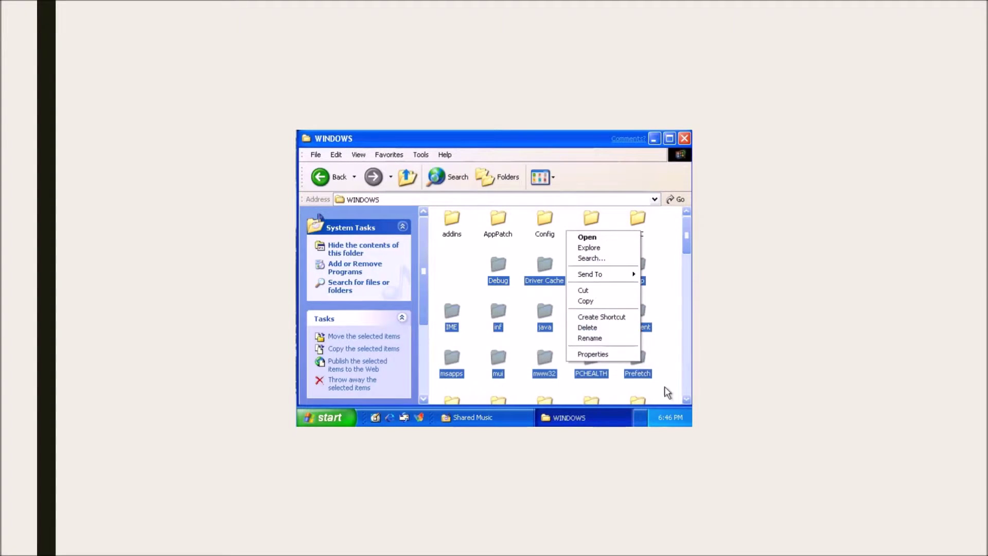
left_click(596, 335)
left_click(543, 292)
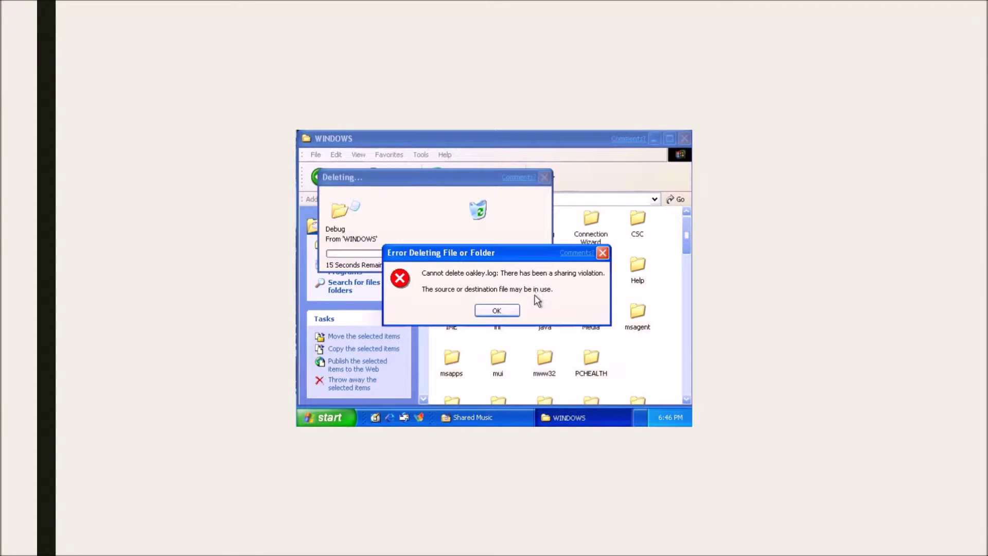
left_click(507, 309)
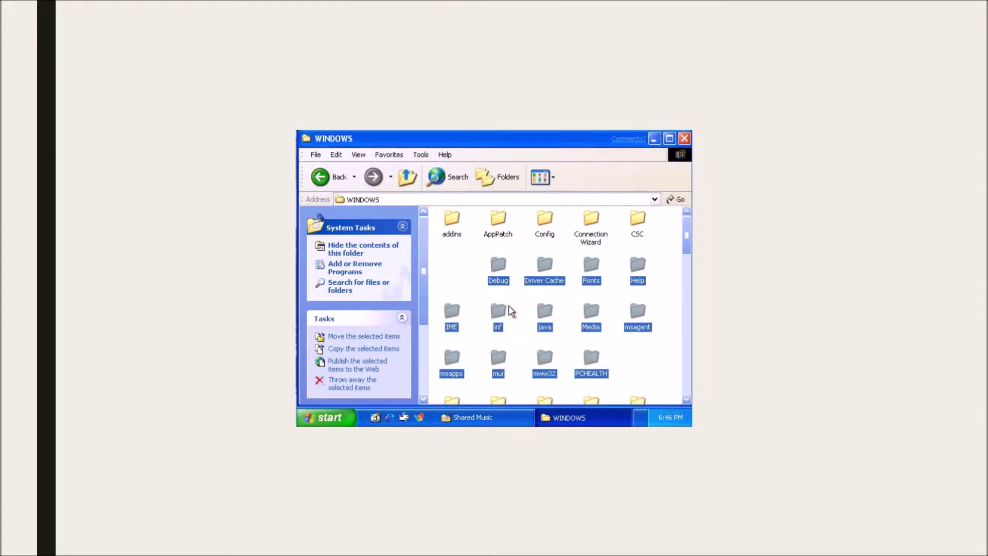
Step: Try to delete the Fonts folder on its own from the WINDOWS folder
left_click(667, 383)
right_click(591, 263)
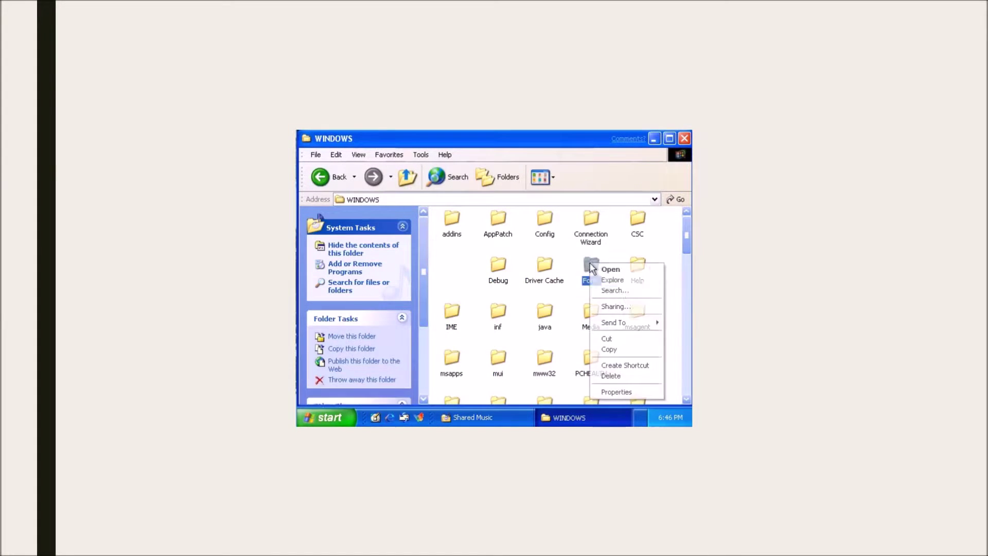
left_click(653, 379)
left_click(531, 296)
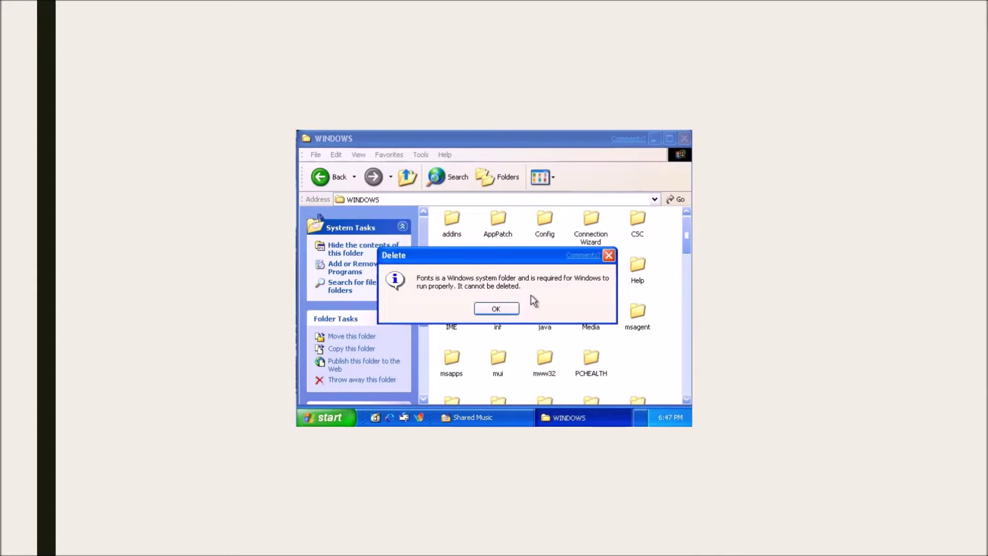
left_click(509, 309)
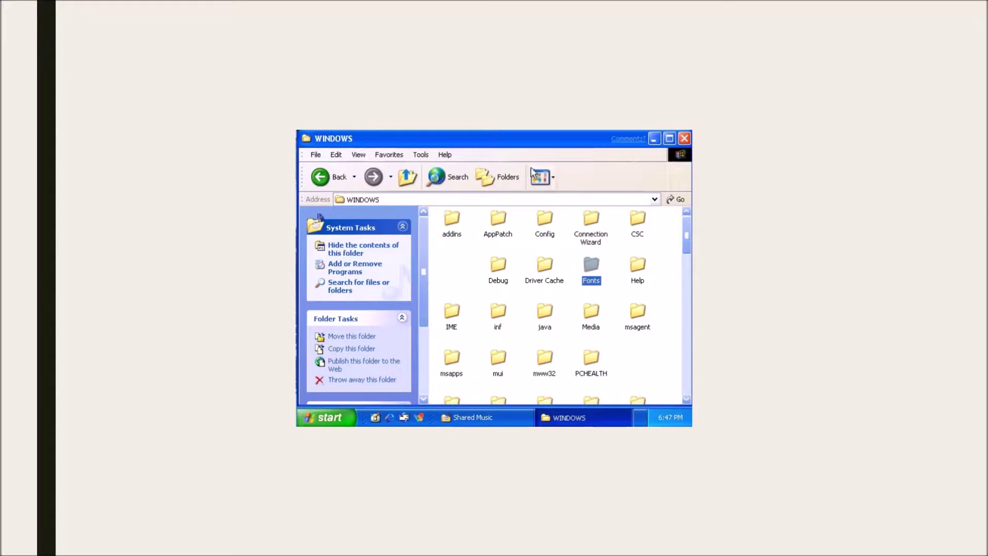
left_click(339, 155)
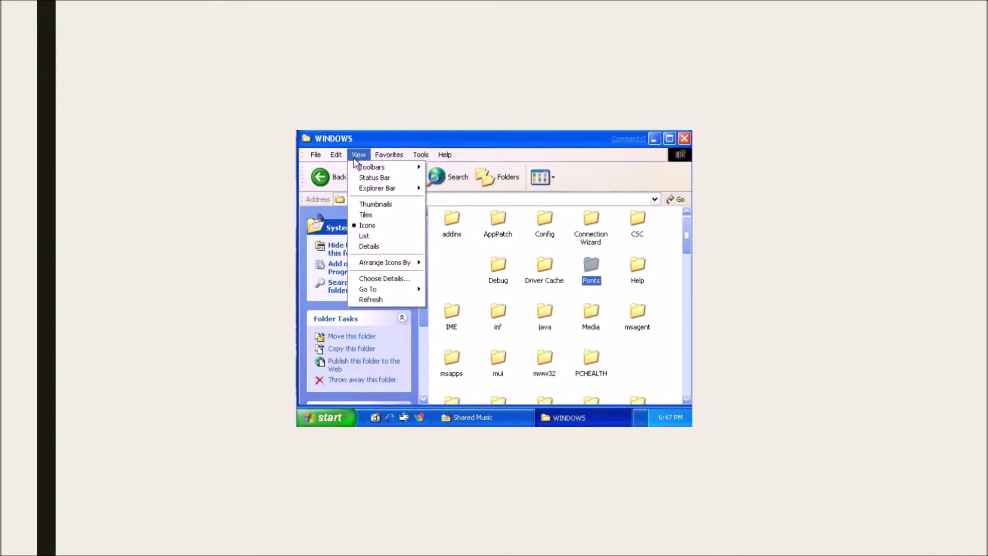
key("ctrl+Home")
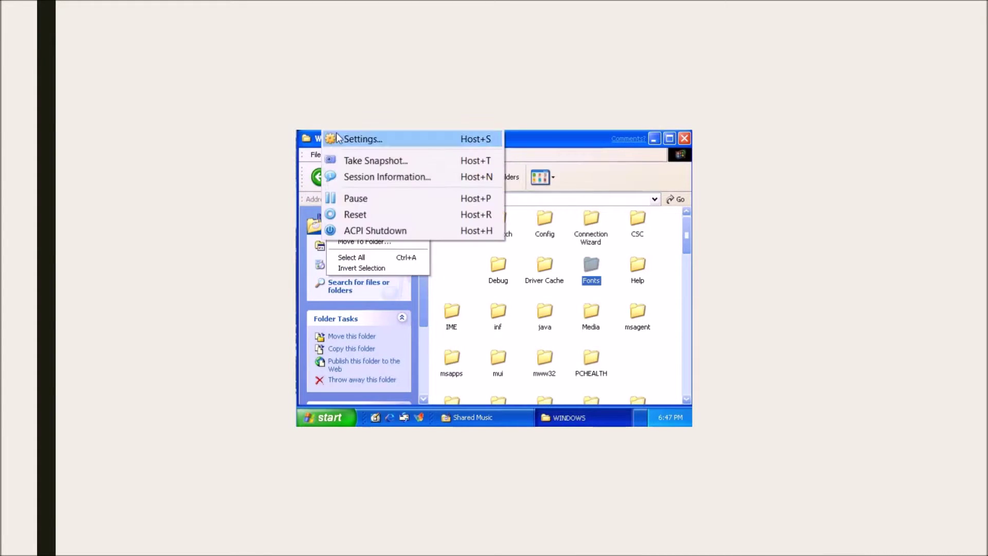
key("Right")
key("Right")
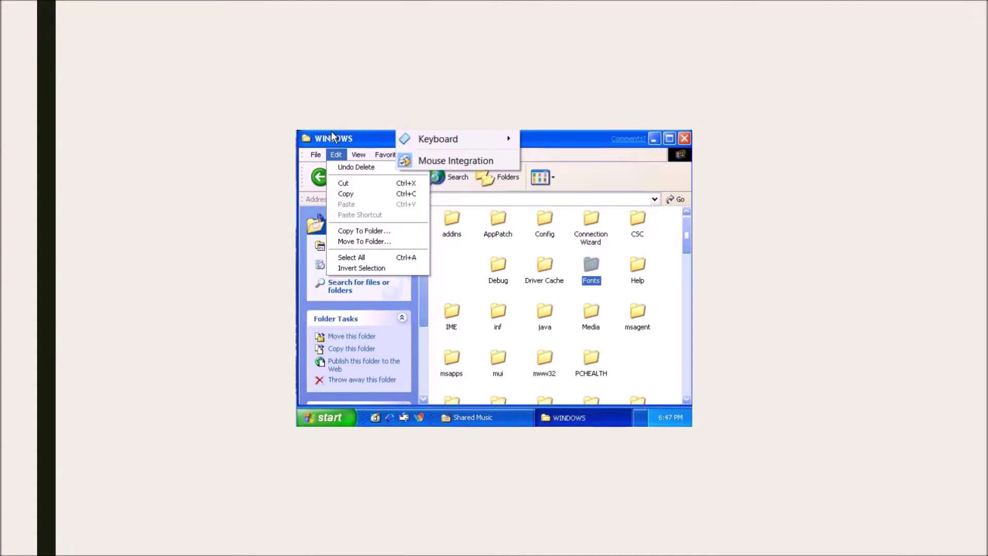
key("Escape")
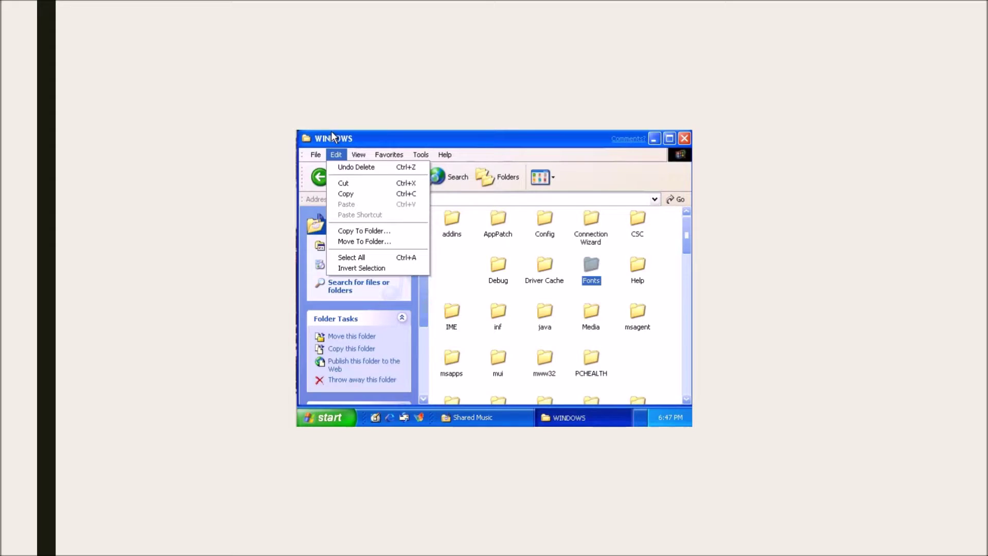
key("Right")
key("Right")
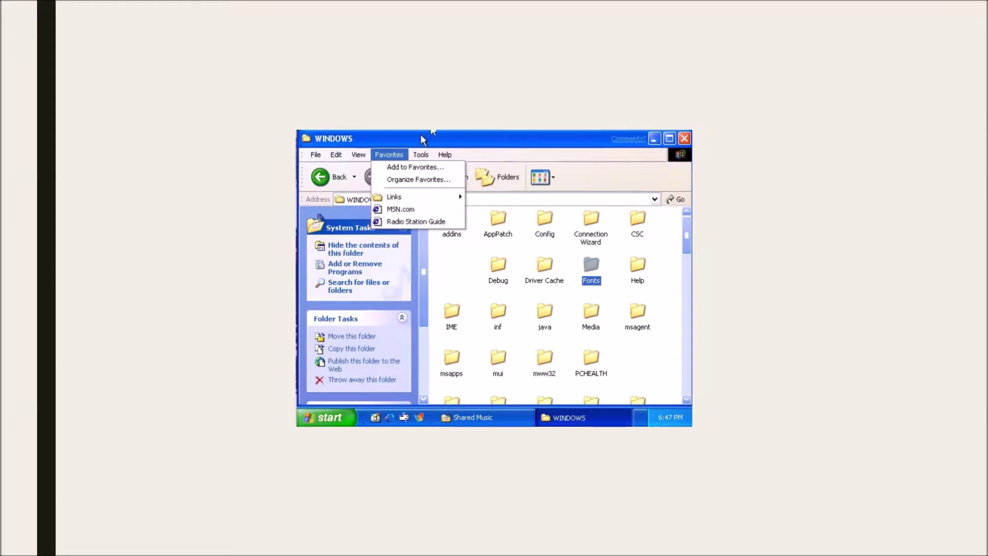
Step: Send Ctrl-Alt-Del to the virtual machine to bring up Windows Task Manager
key("ctrl+Home")
key("Right")
key("Right")
mouse_move(435, 140)
key("Right")
key("Down")
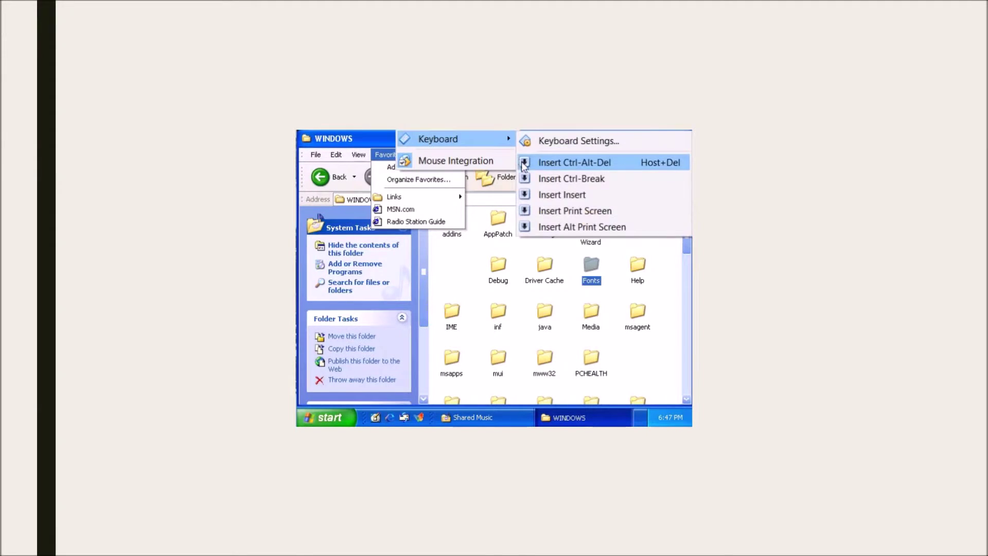
key("Return")
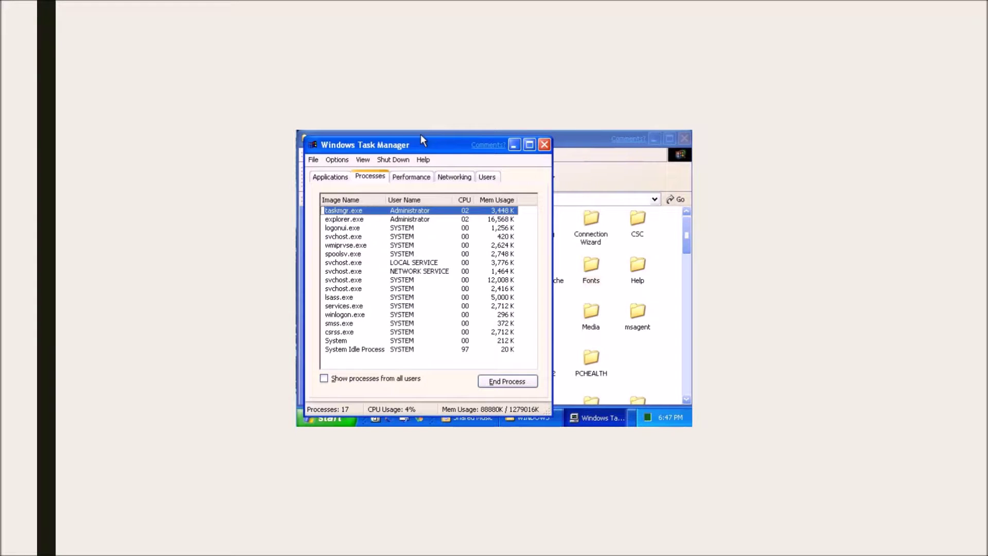
Step: Check the performance graphs in Task Manager, and end the lsass.exe process, confirming its termination
left_click(404, 178)
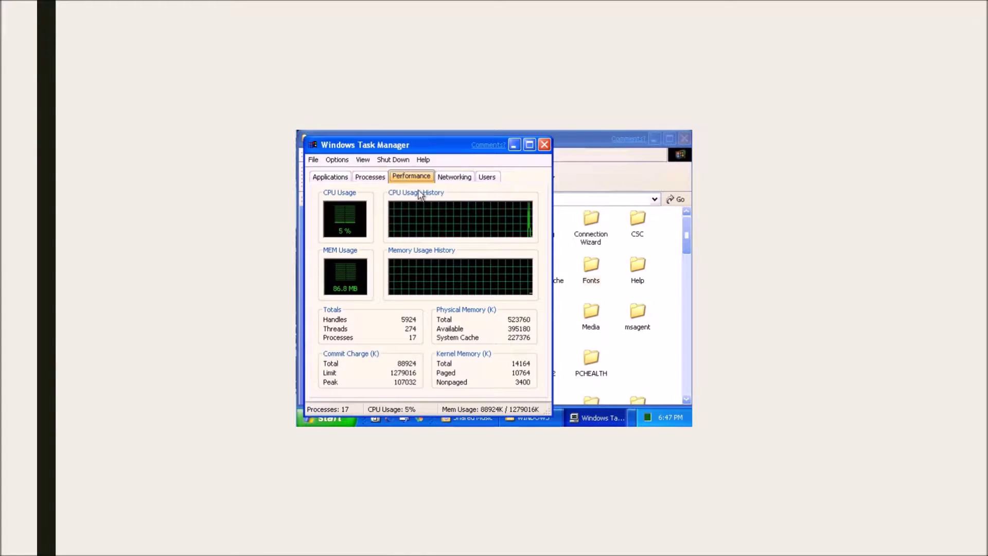
left_click(370, 176)
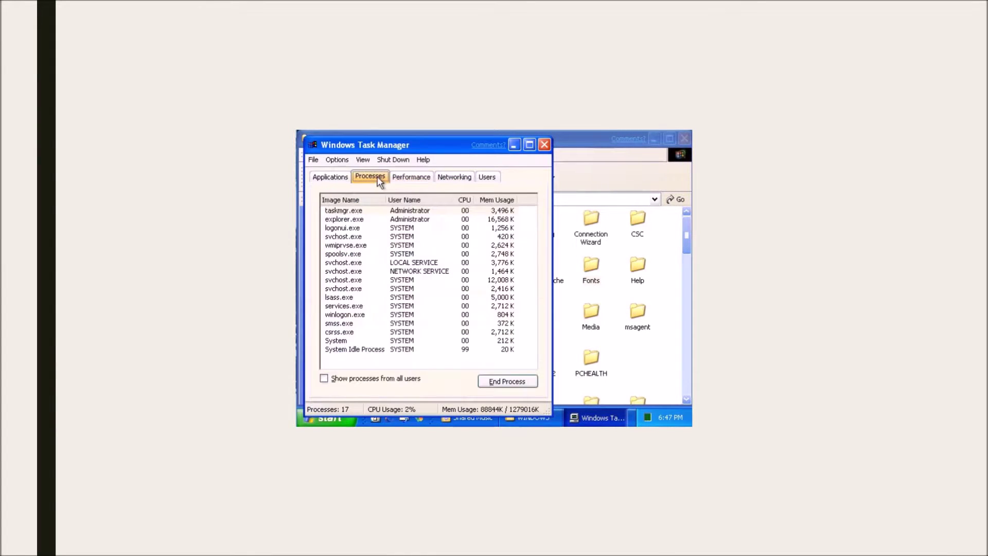
left_click(353, 341)
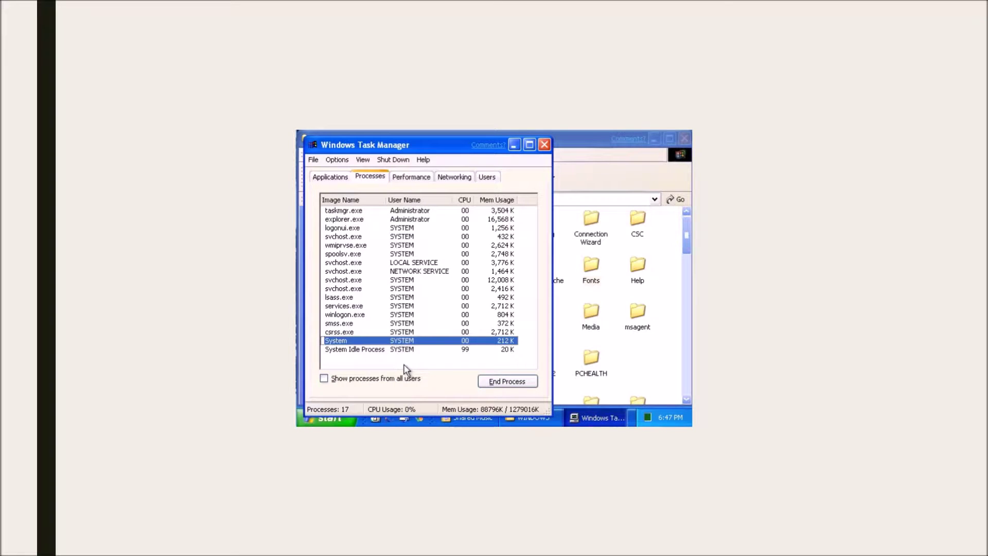
left_click(338, 300)
left_click(526, 382)
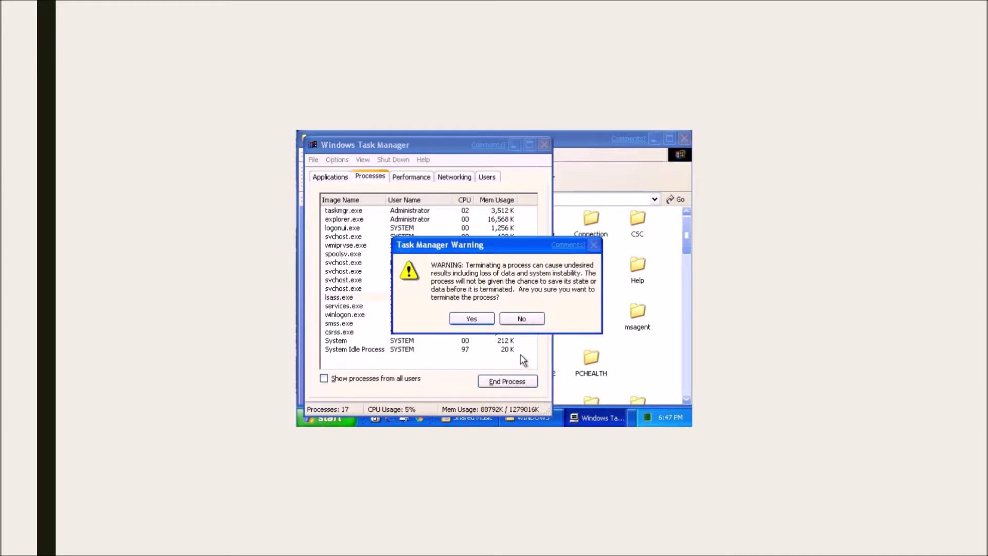
left_click(471, 319)
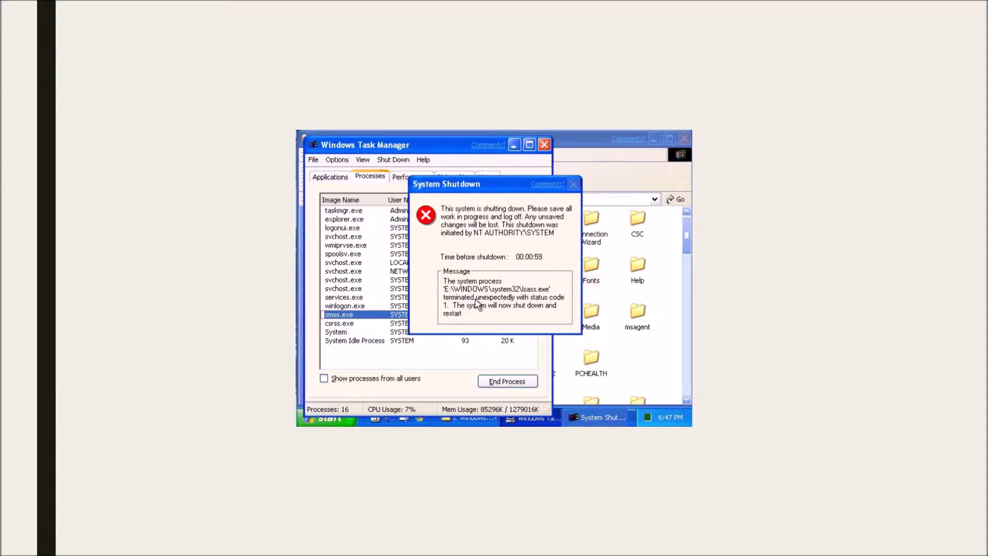
left_click_drag(525, 187, 525, 195)
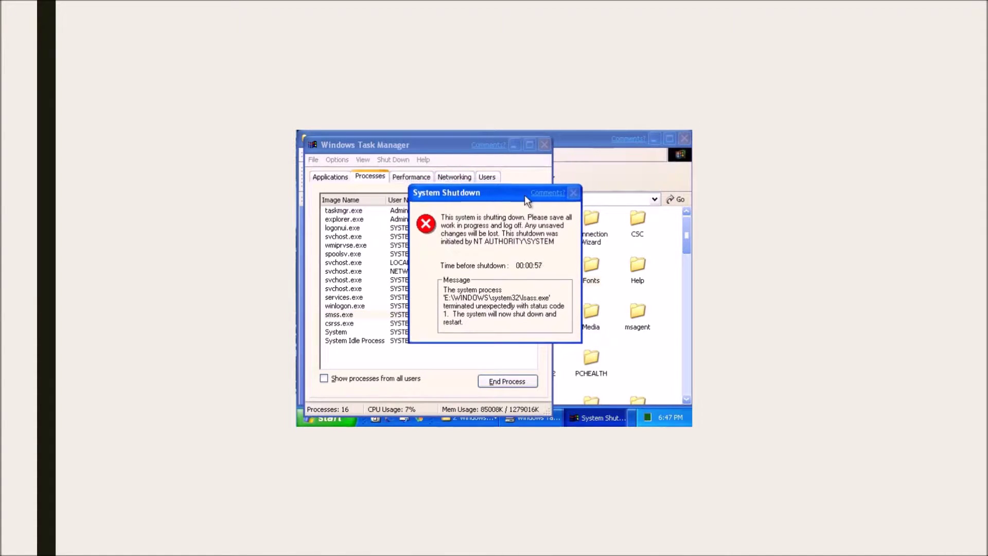
left_click(549, 194)
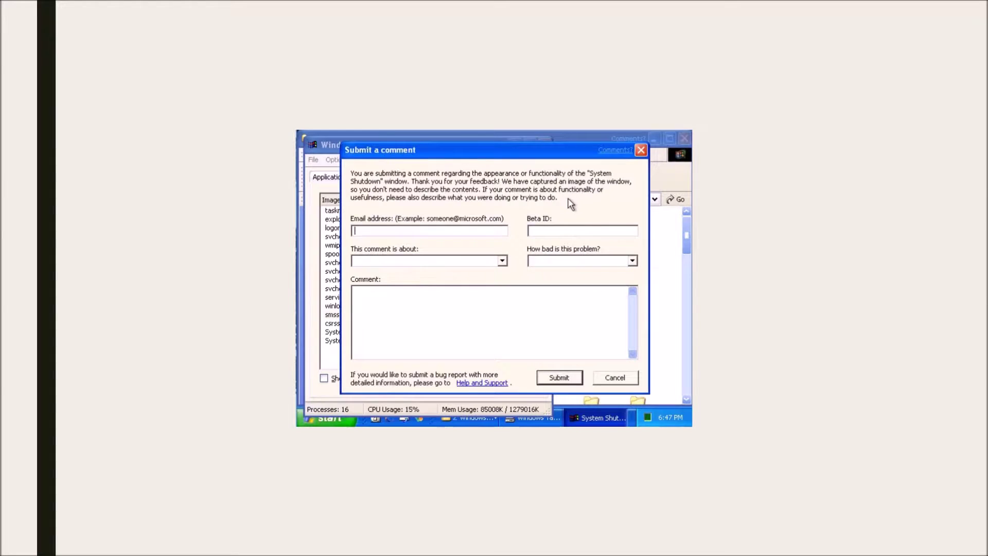
left_click(641, 151)
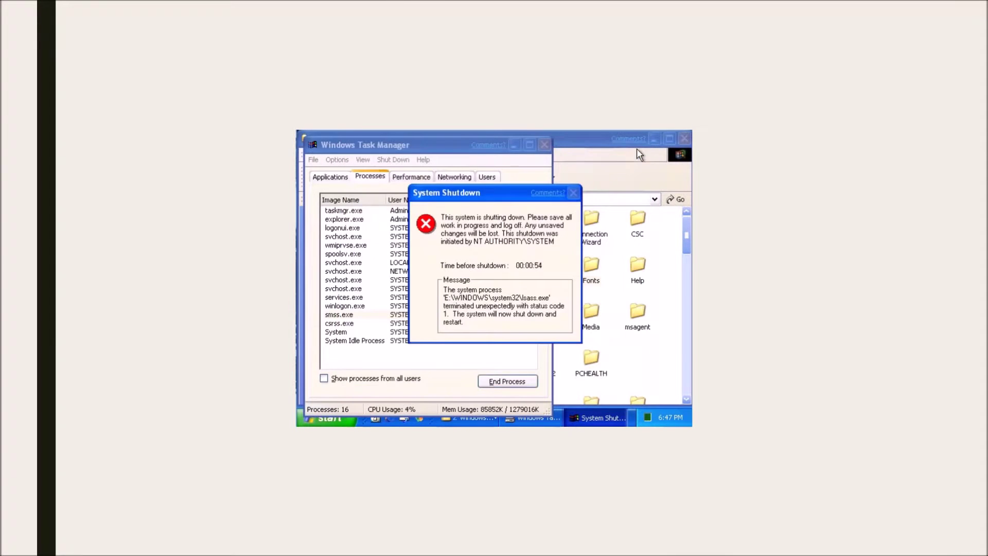
Step: Start a comment on the System Shutdown window, filling in the e-mail address, the subject "The design of the window" and the comment "htukfd"
left_click(540, 194)
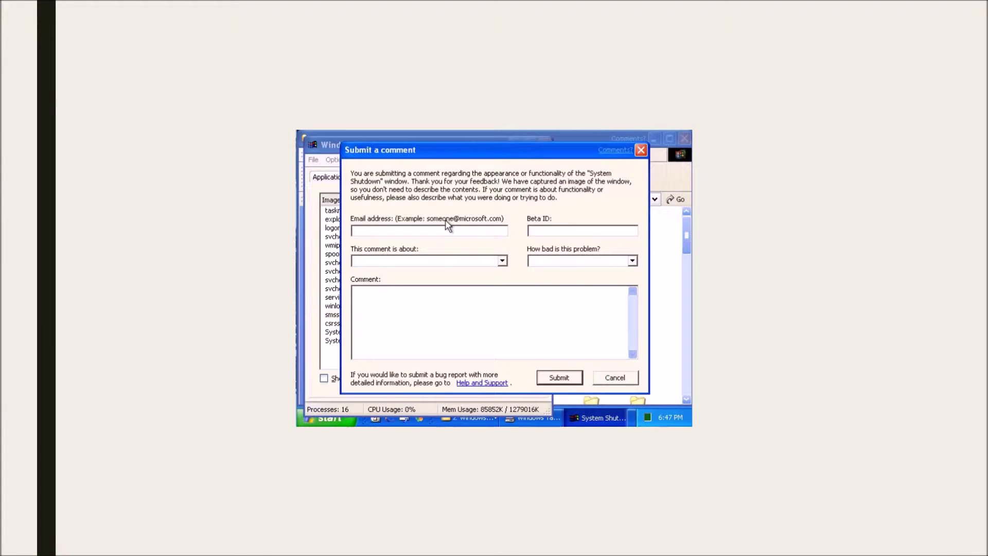
type("bb")
left_click(387, 264)
left_click(394, 272)
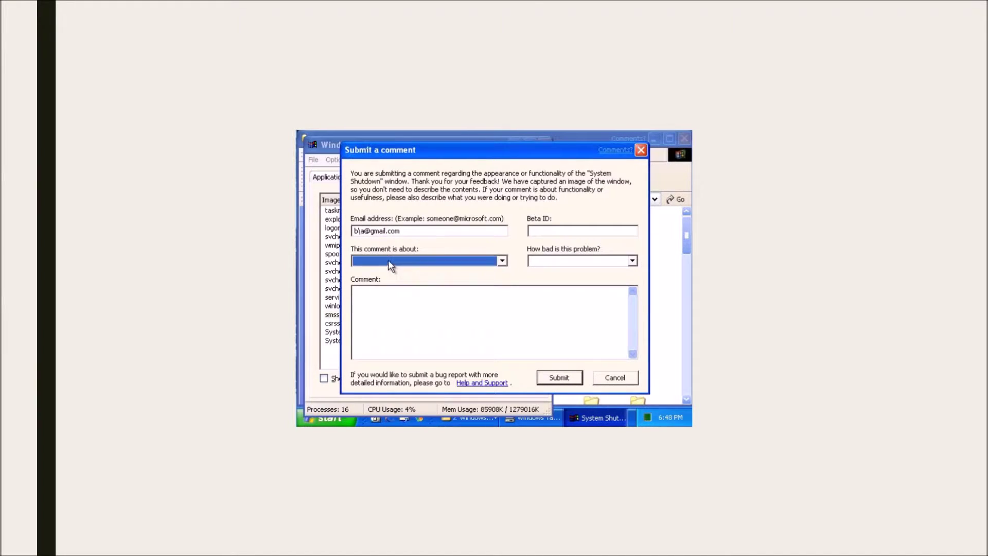
left_click(448, 261)
left_click(399, 280)
left_click(403, 308)
type("htukfd")
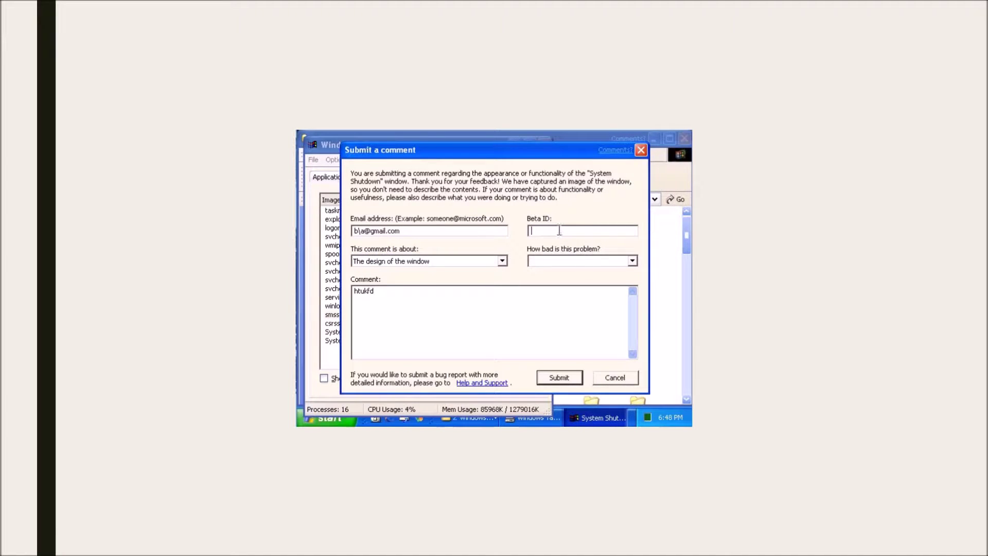
Step: Rate the problem as Easily noticeable, fill in the Beta ID, and submit the comment, closing the acknowledgement
left_click(586, 262)
left_click(570, 287)
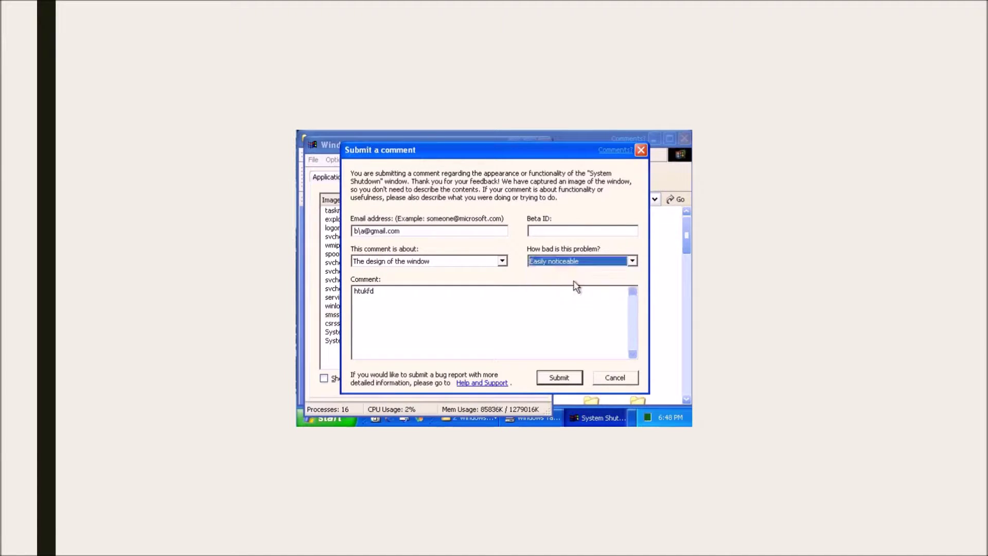
left_click(554, 229)
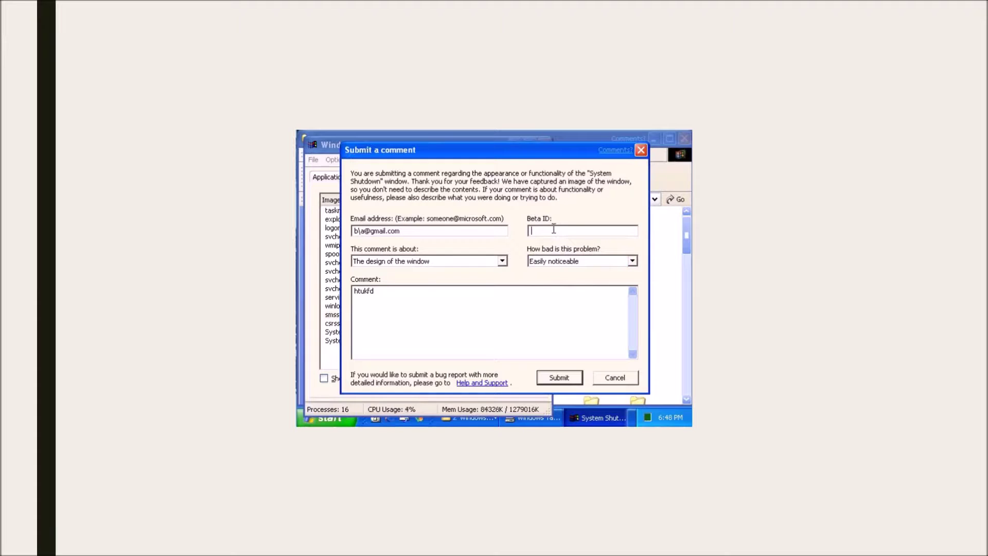
left_click(560, 377)
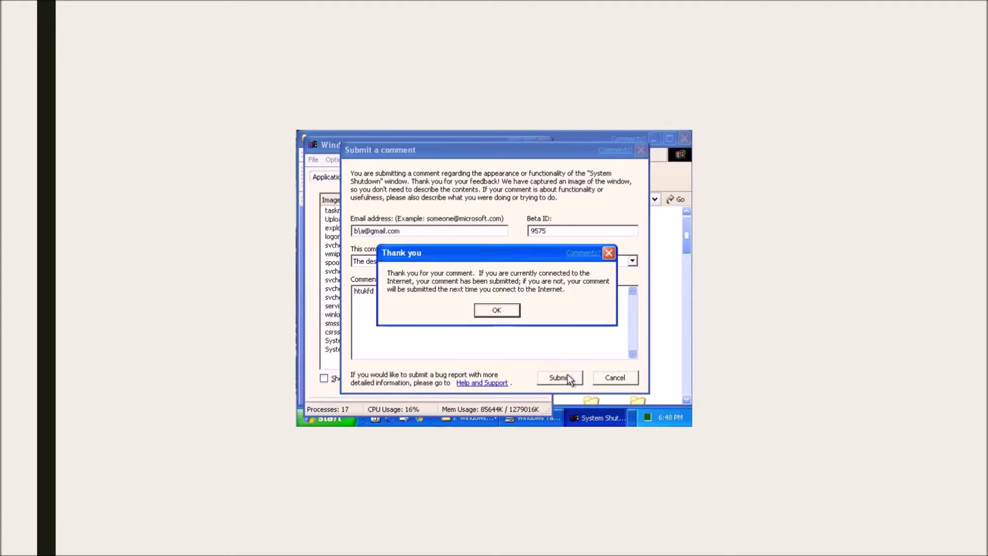
left_click(495, 310)
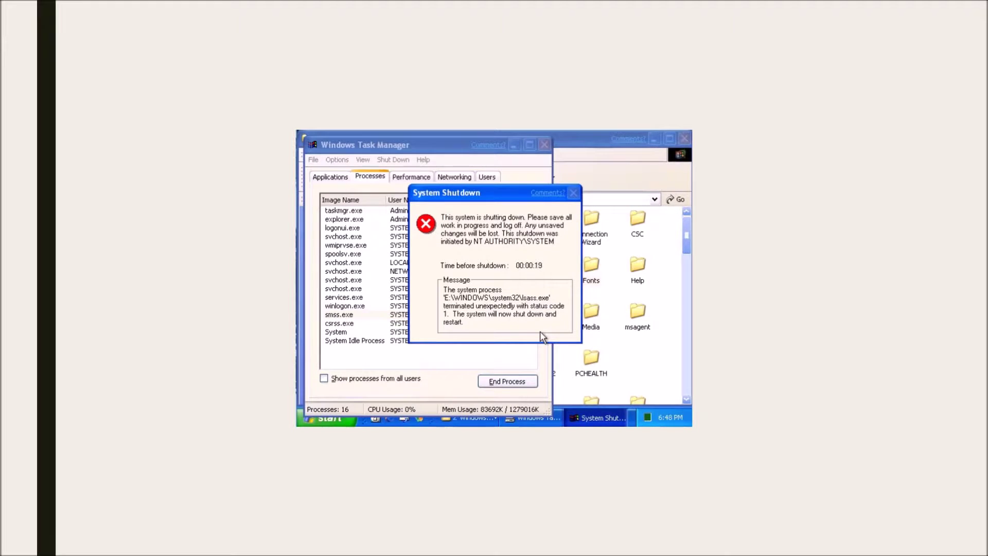
Step: Try to end the logonui.exe process in Task Manager, confirming its termination
left_click(380, 229)
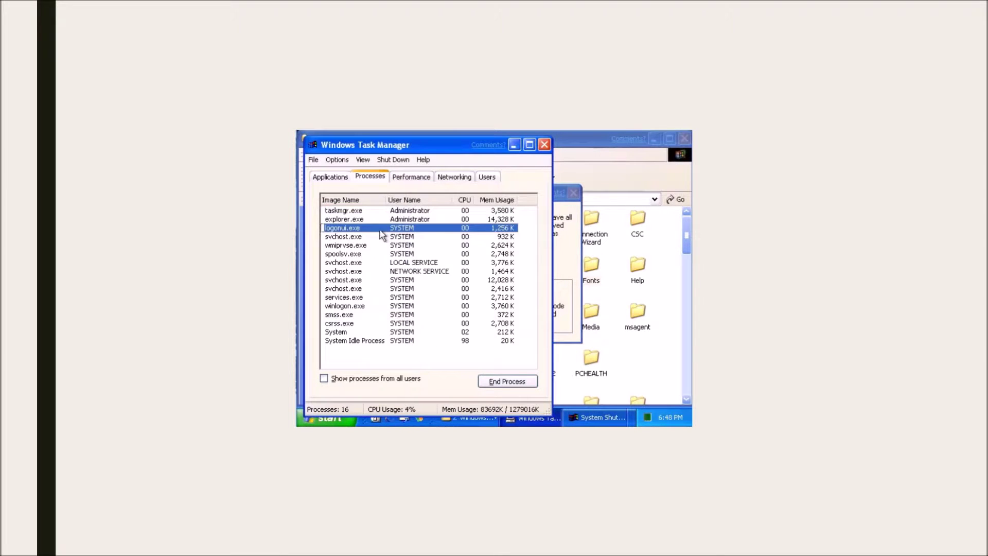
left_click(492, 376)
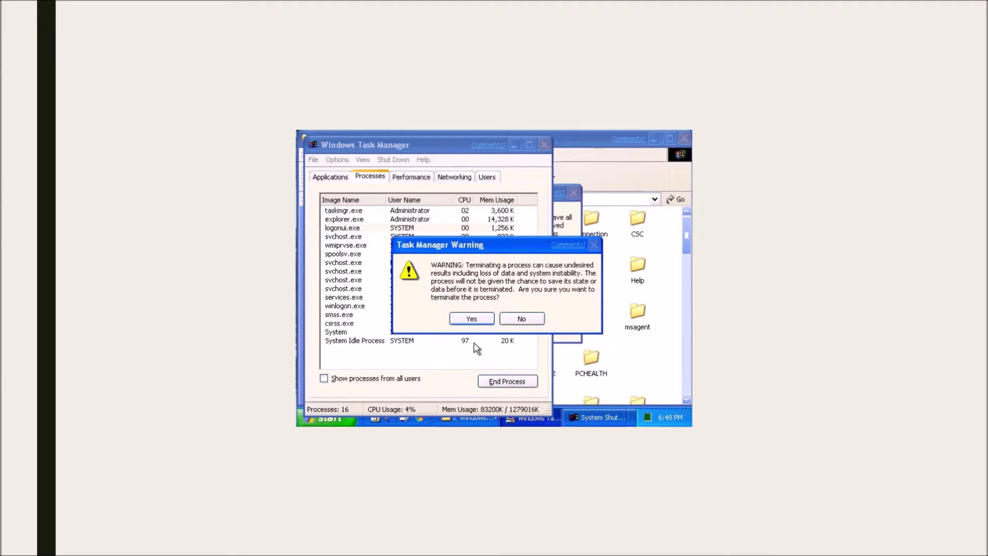
left_click(466, 321)
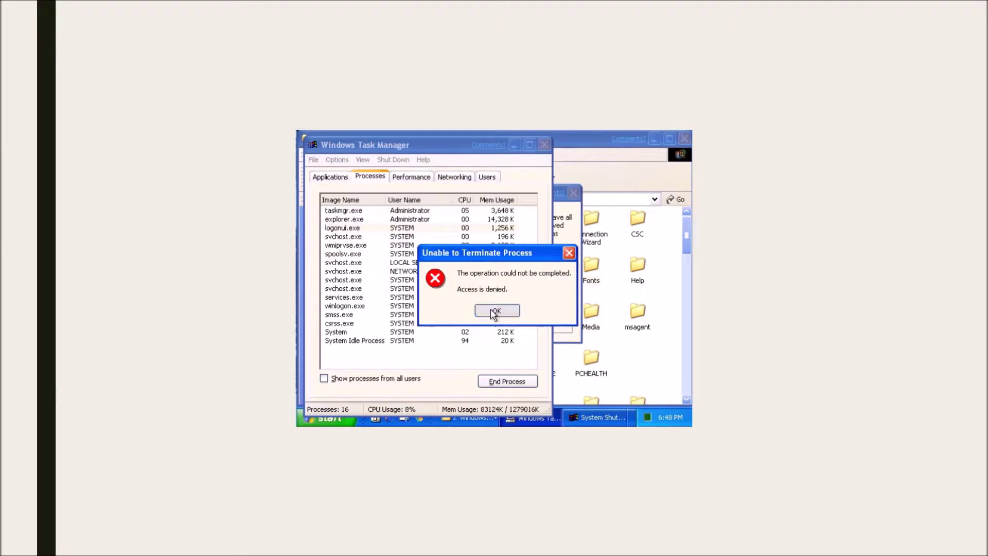
left_click(497, 310)
Step: Try to end the System process in Task Manager, confirming its termination
left_click(352, 333)
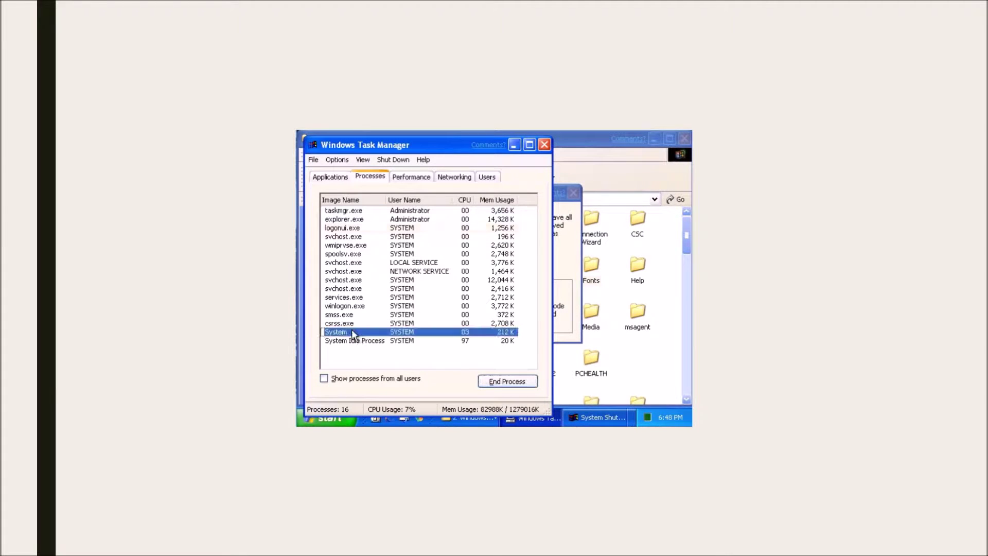
left_click(511, 384)
left_click(466, 320)
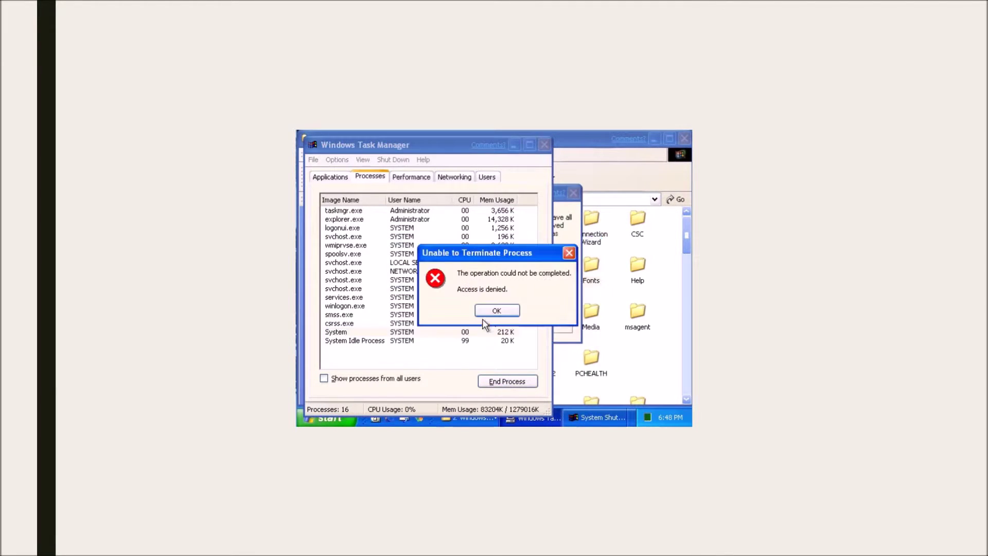
left_click(495, 311)
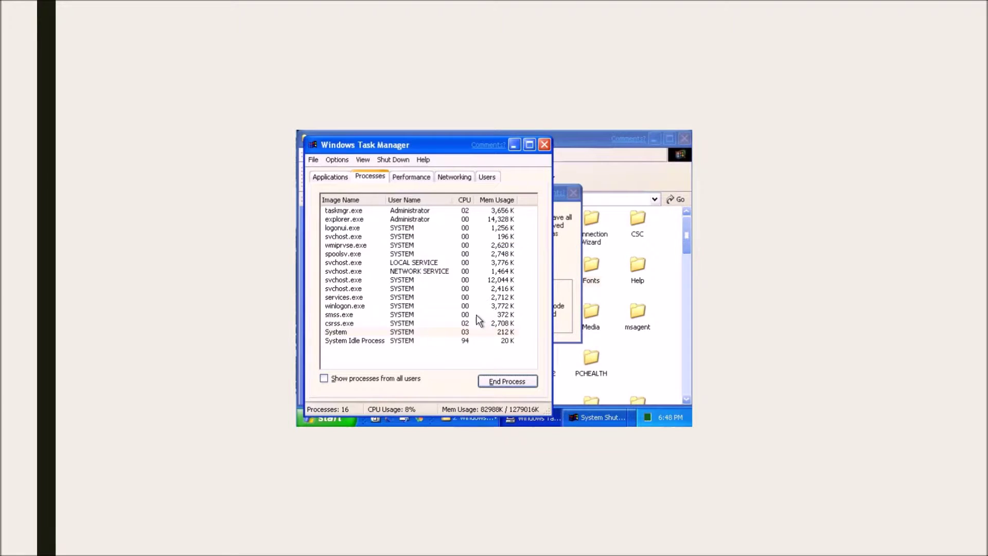
Step: Try to end the System Idle Process in Task Manager, confirming its termination
left_click(423, 342)
left_click(501, 381)
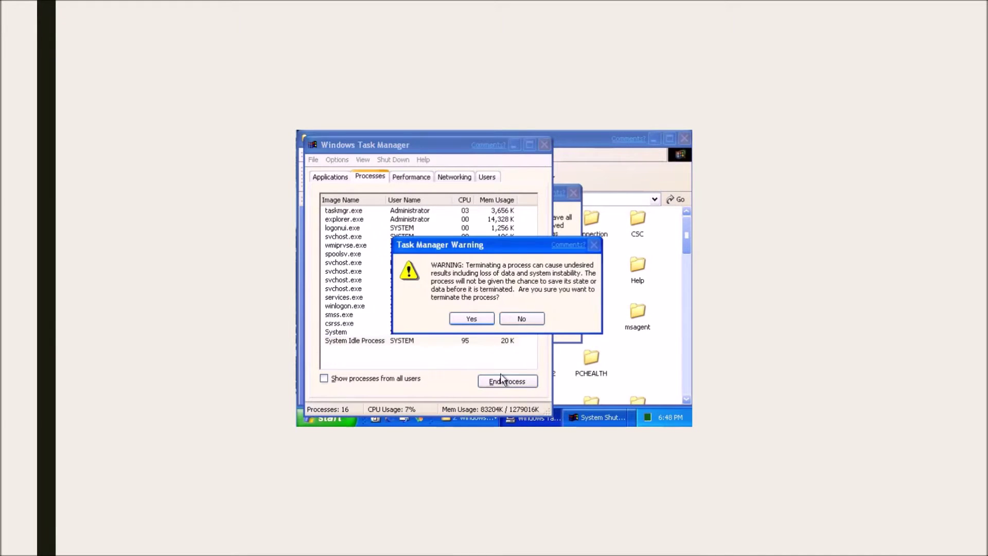
left_click(475, 317)
left_click(499, 309)
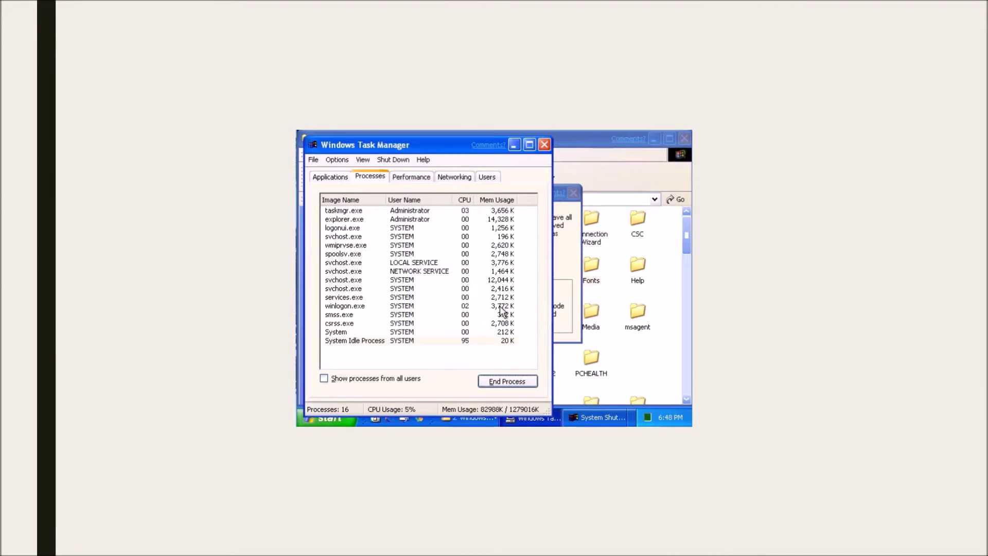
Step: End the explorer.exe process in Task Manager, confirming its termination
left_click(503, 212)
left_click(504, 220)
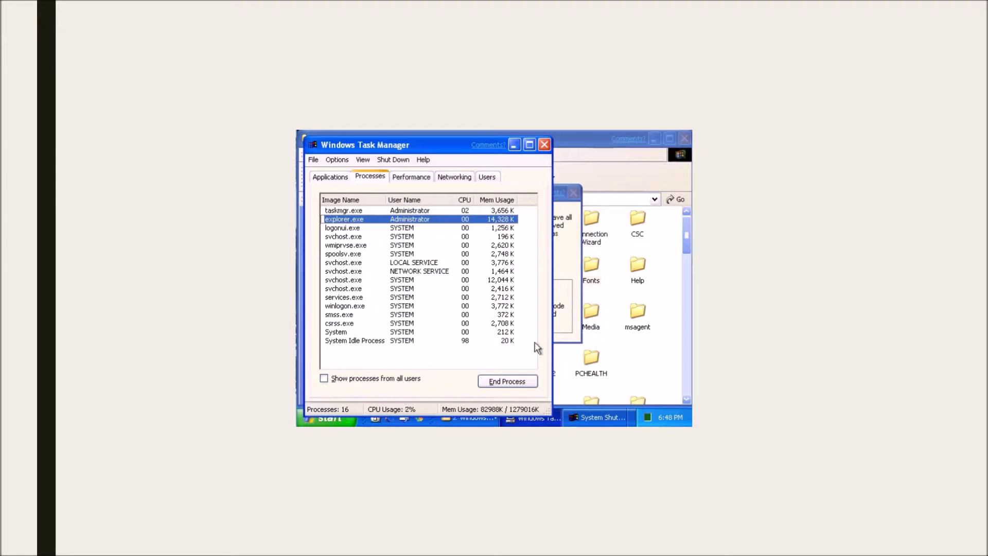
left_click(525, 382)
left_click(471, 318)
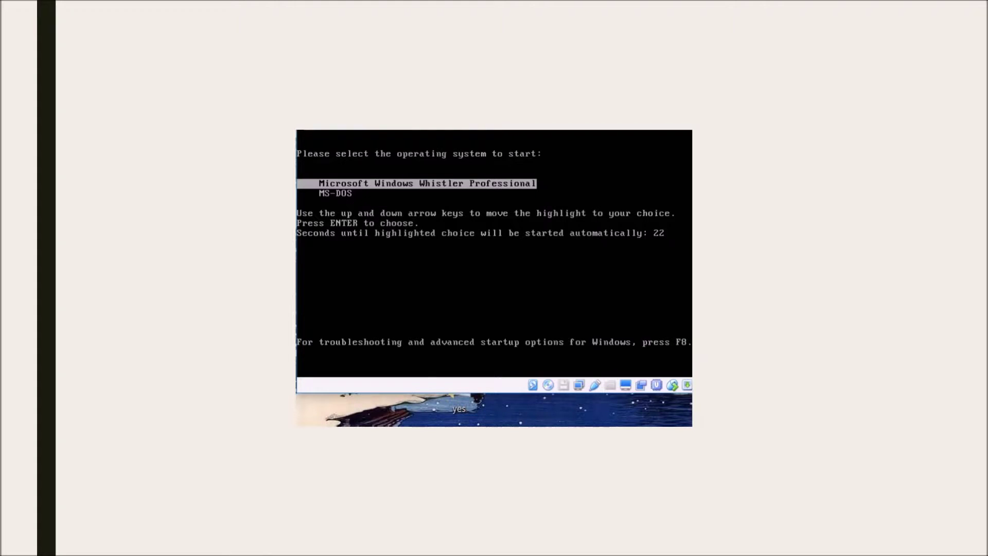
Step: Boot Microsoft Windows Whistler Professional from the operating system selection
key("Return")
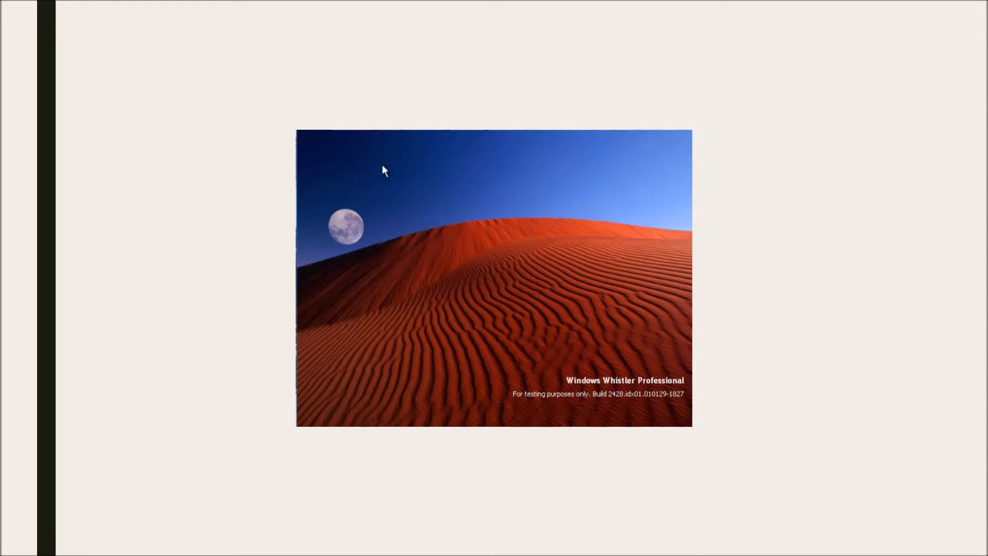
left_click(349, 131)
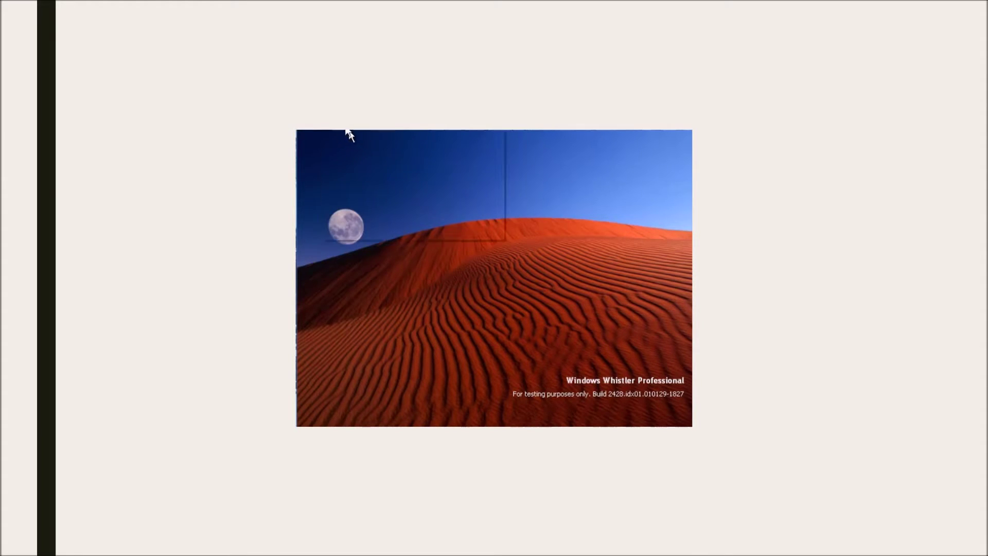
left_click(370, 212)
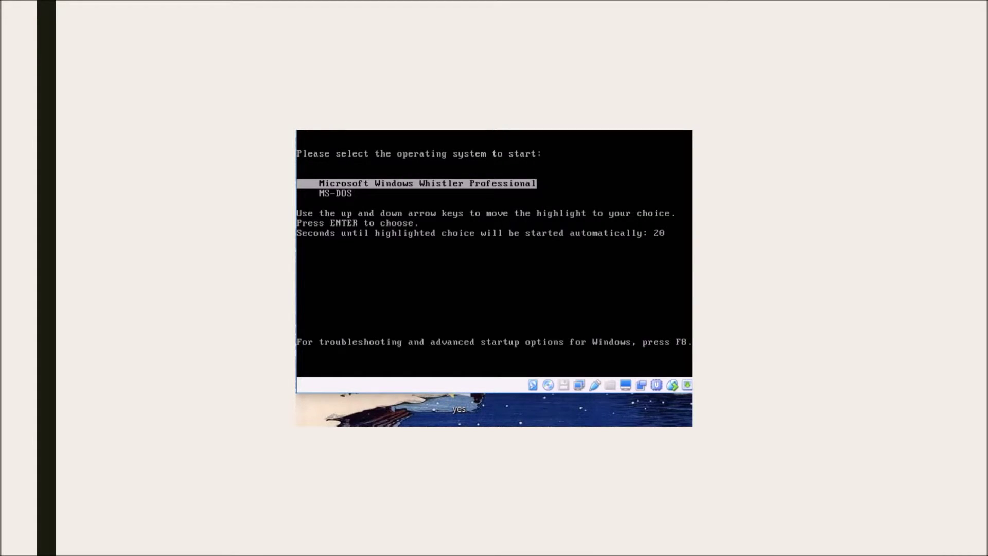
Step: Boot Windows Whistler Professional again, and open the Display Settings notification, dismissing the automatic screen correction without applying it
key("Return")
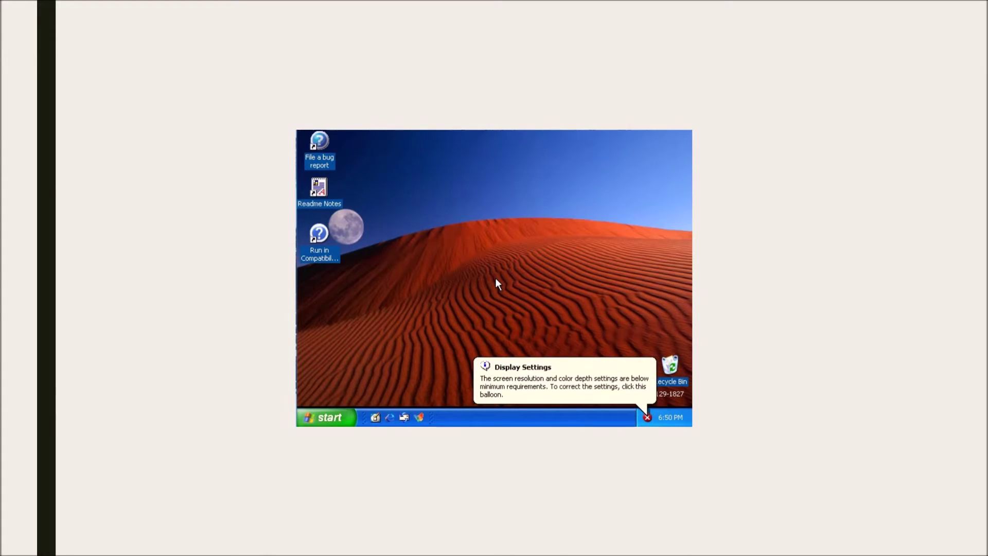
left_click(646, 418)
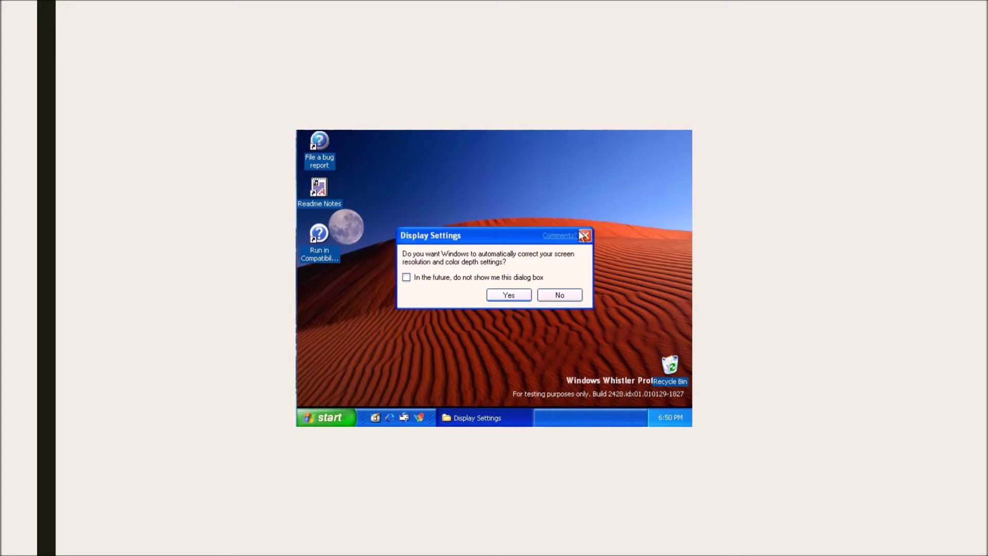
left_click(581, 233)
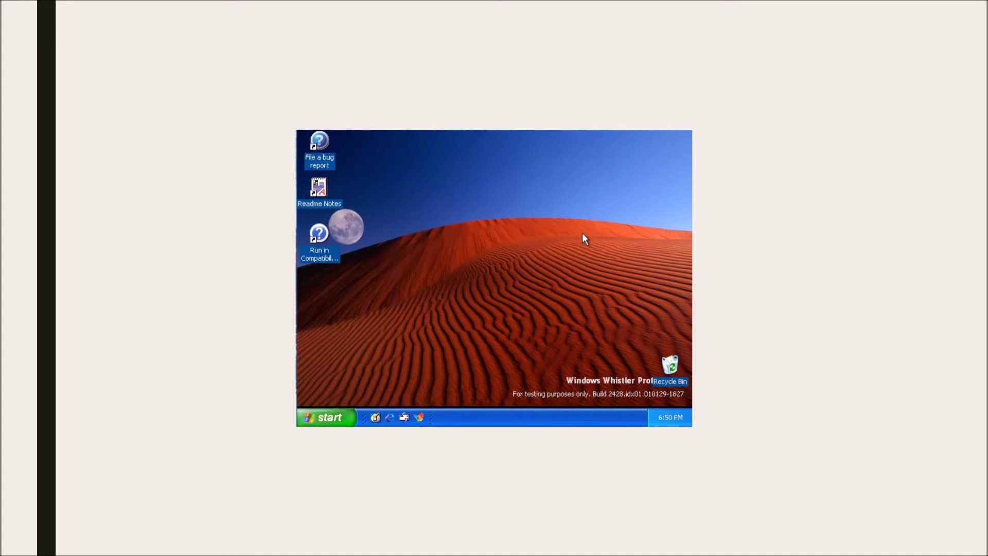
Step: Open the WINDOWS folder on Local Disk (E:) through My Computer
left_click(352, 420)
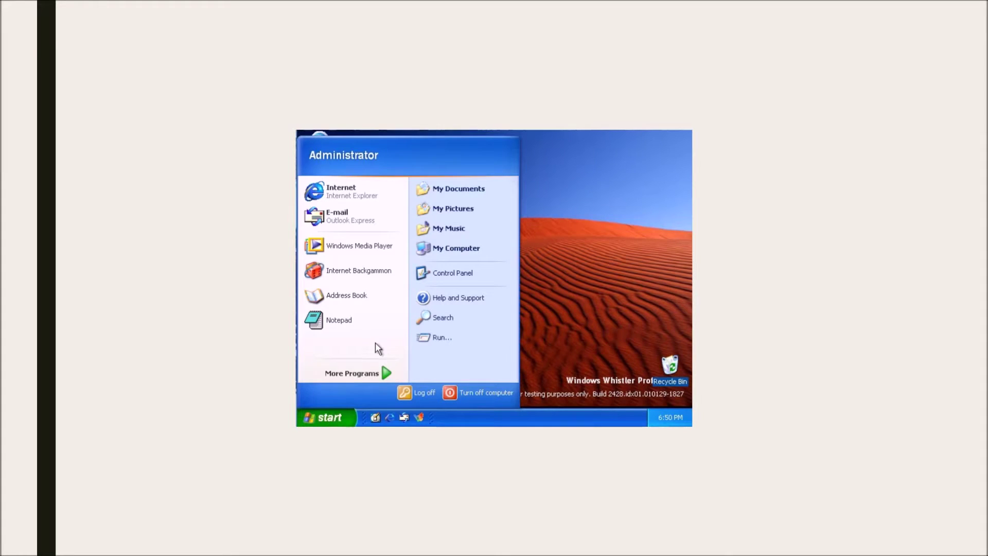
left_click(448, 248)
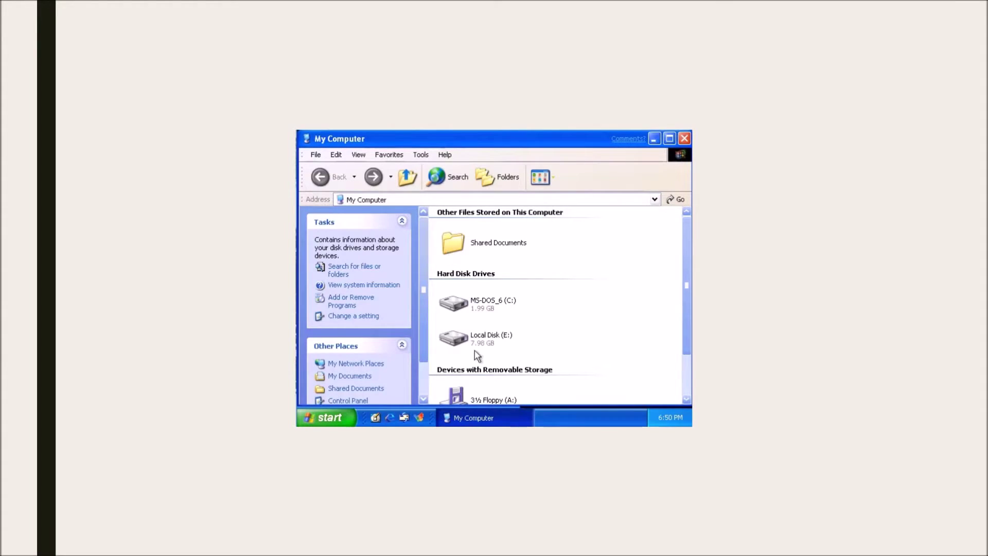
double_click(489, 337)
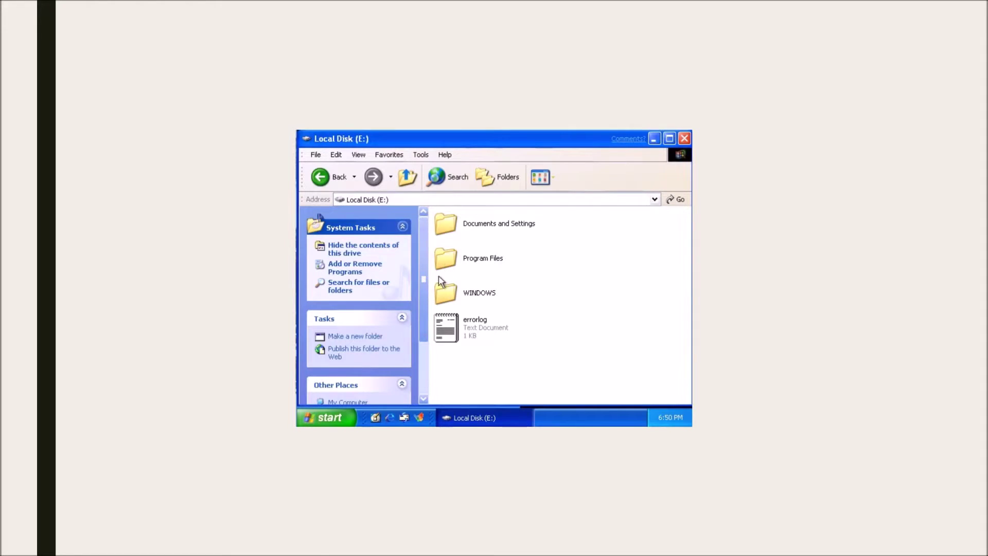
double_click(444, 291)
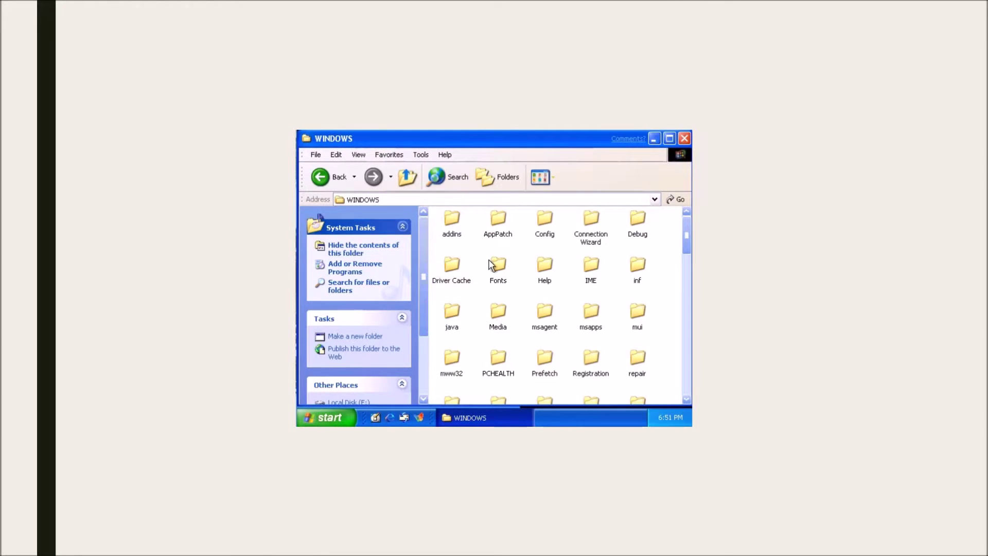
Step: Try to delete the Help folder from the WINDOWS folder, confirming the deletion
right_click(547, 265)
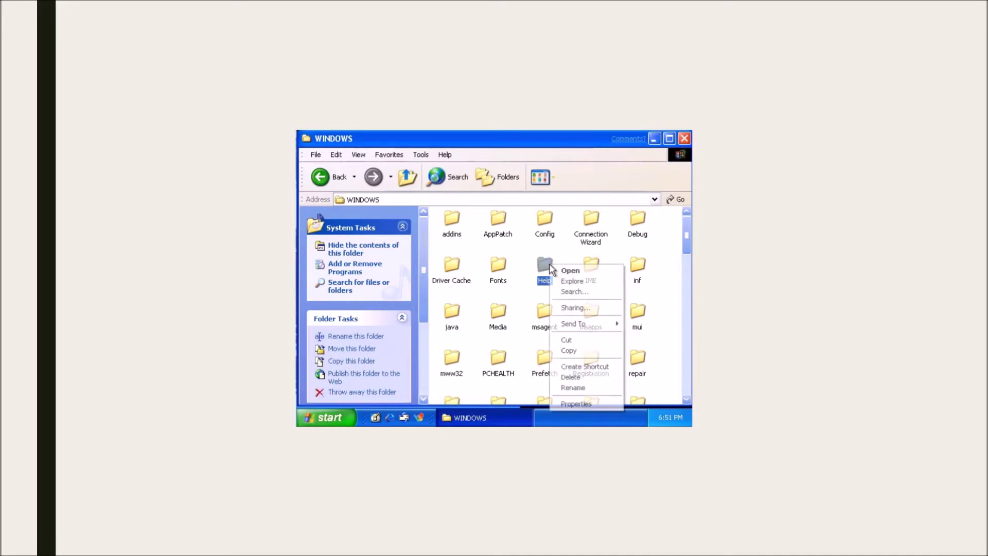
left_click(584, 379)
left_click(543, 296)
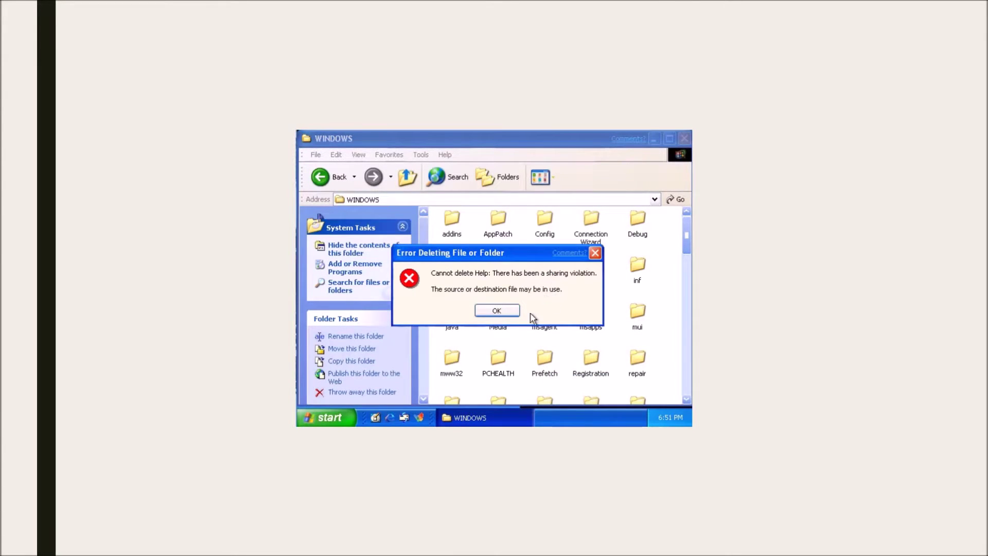
left_click(494, 311)
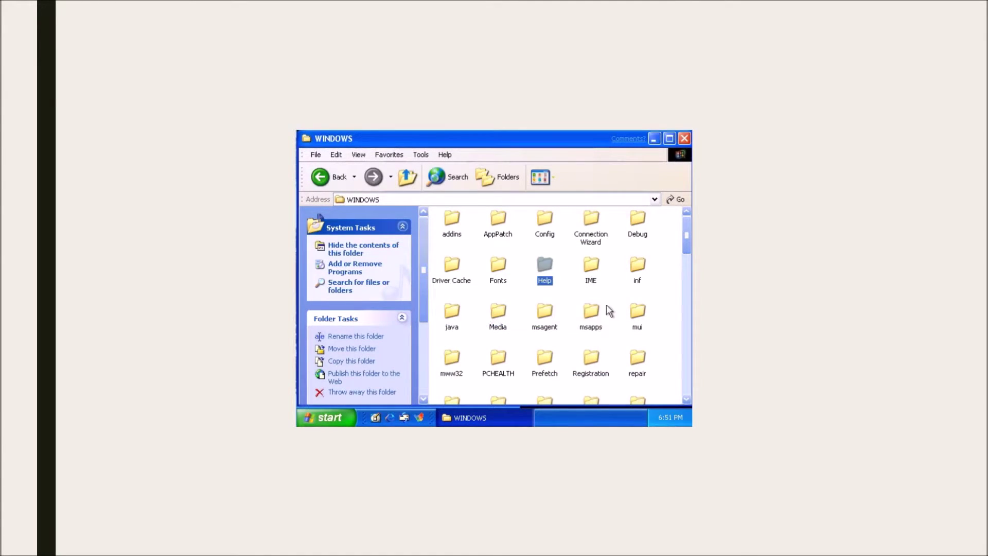
Step: Launch the welcome program located near the end of the WINDOWS folder
left_click_drag(686, 234, 687, 375)
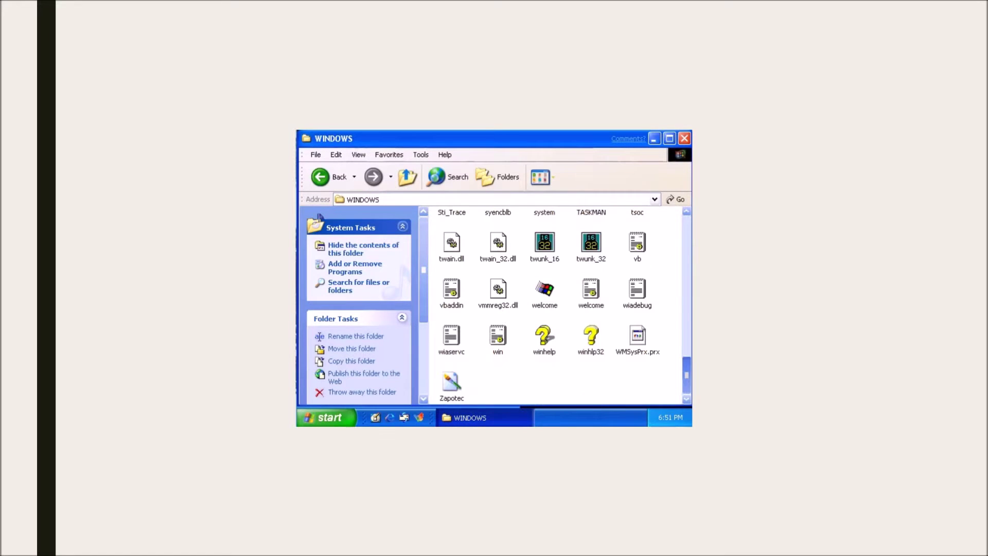
double_click(551, 303)
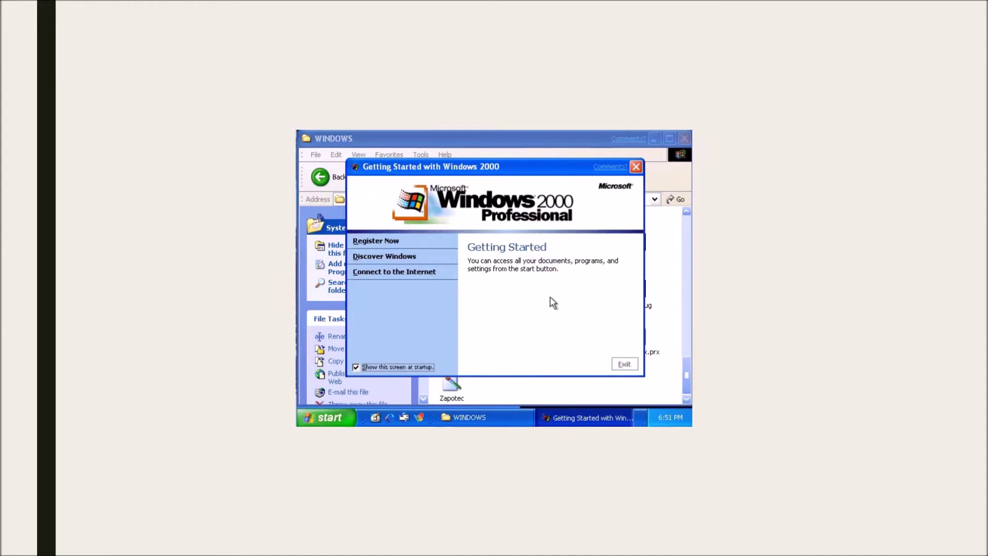
Step: Open the Internet Connection Wizard from Getting Started with Windows 2000, cancel the wizard, and close Getting Started
mouse_move(432, 243)
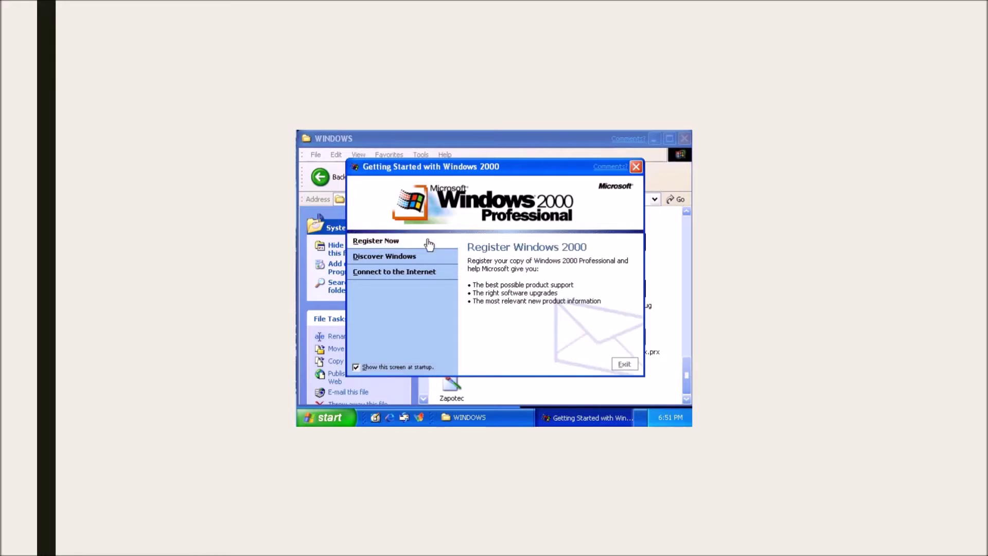
left_click(438, 272)
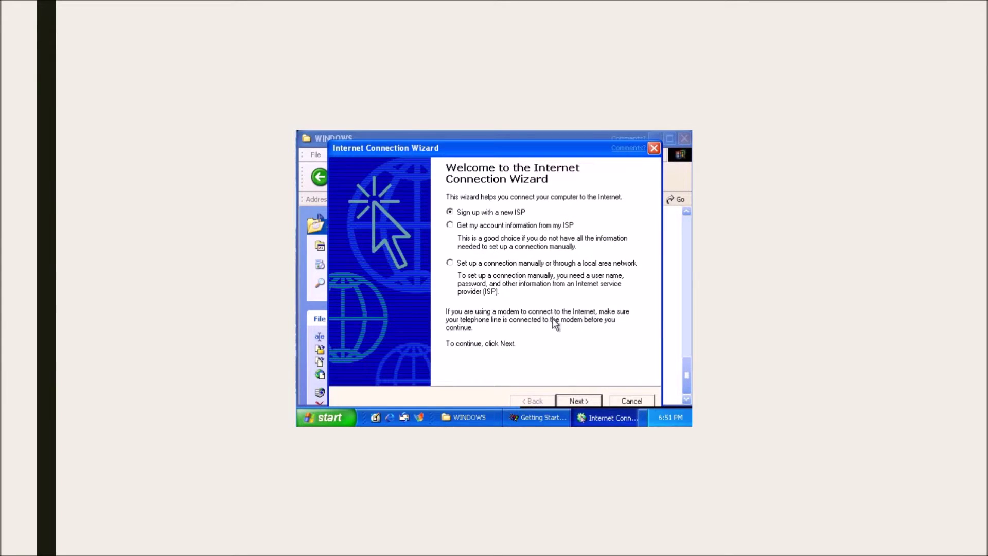
left_click(612, 402)
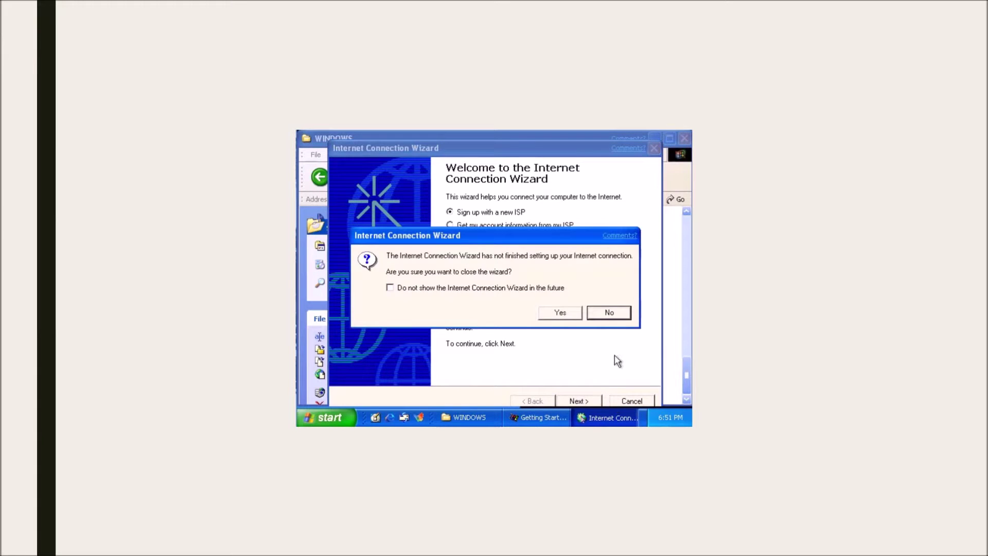
left_click(560, 311)
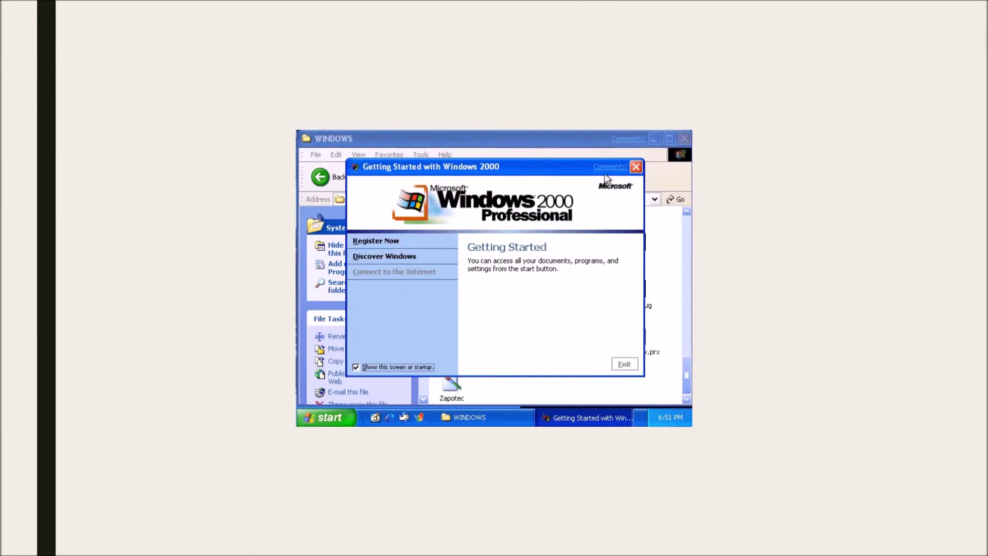
left_click(636, 166)
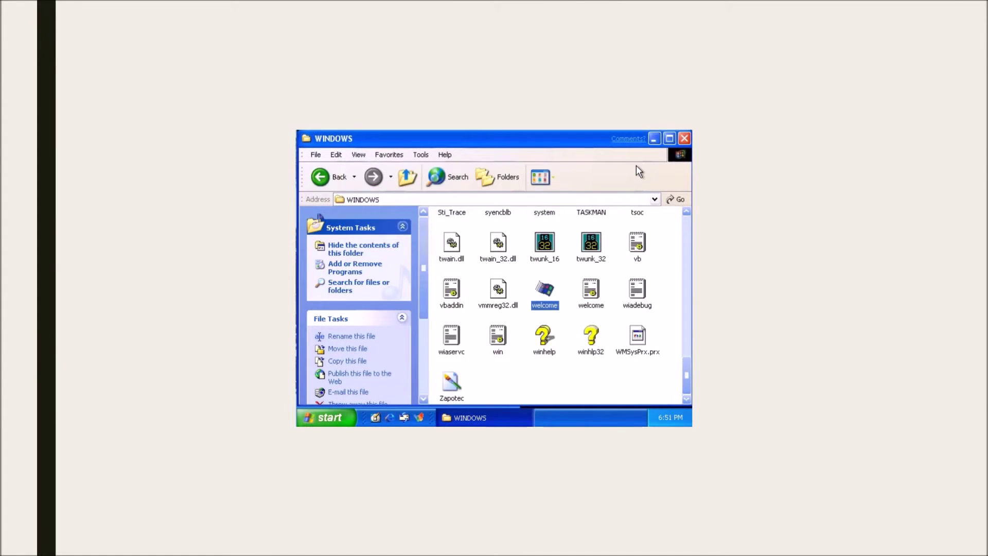
Step: Preview the Zapotec image, close the preview, and shift the WMSysPrx.prx icon slightly within the WINDOWS folder
double_click(451, 382)
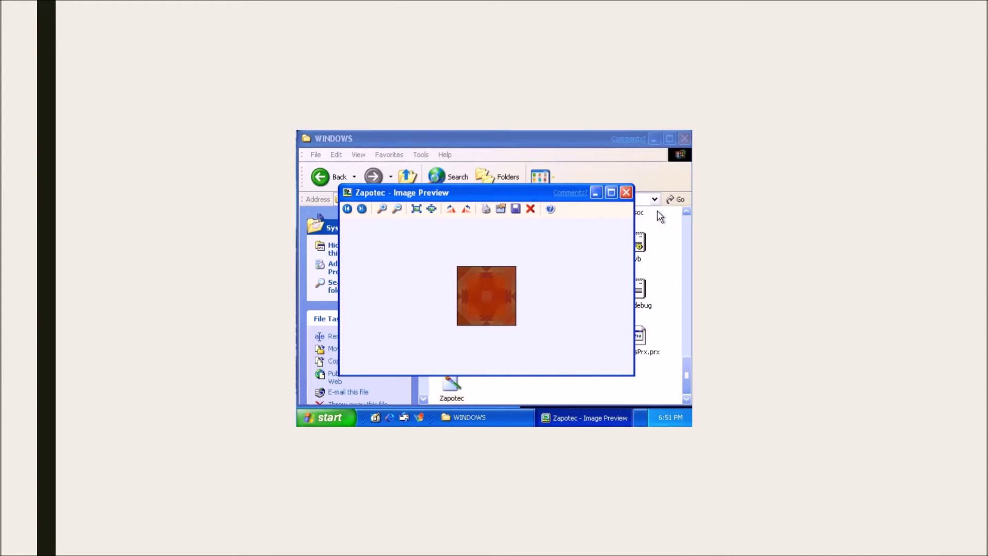
left_click(627, 193)
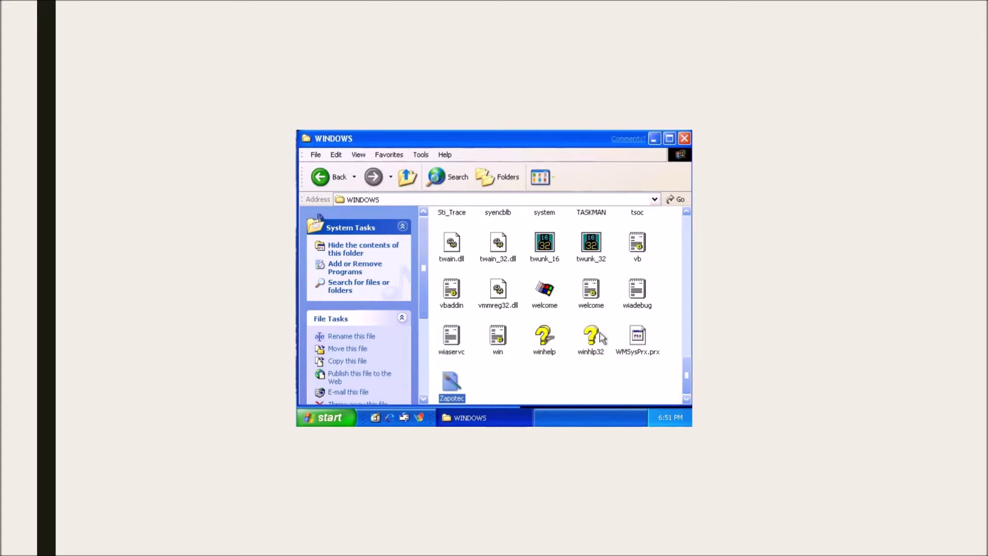
left_click_drag(651, 355, 627, 356)
left_click(653, 370)
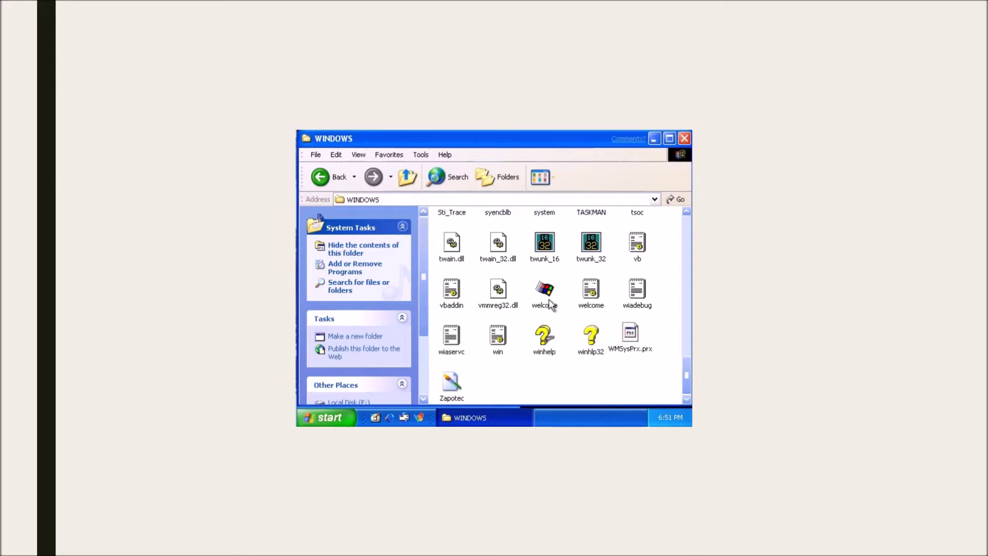
left_click_drag(544, 291, 638, 283)
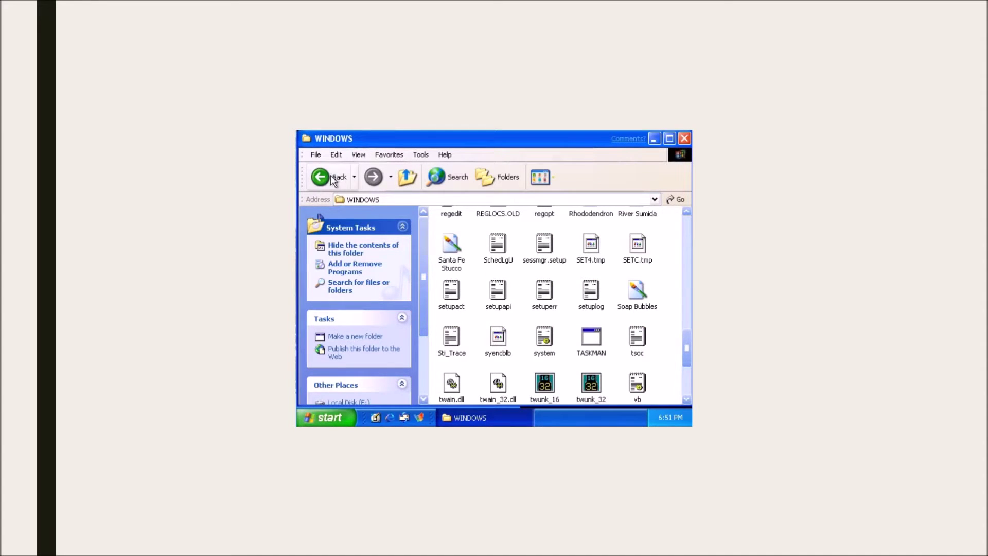
Step: Try to launch the disk defragmenter by running the command defrag
left_click(347, 420)
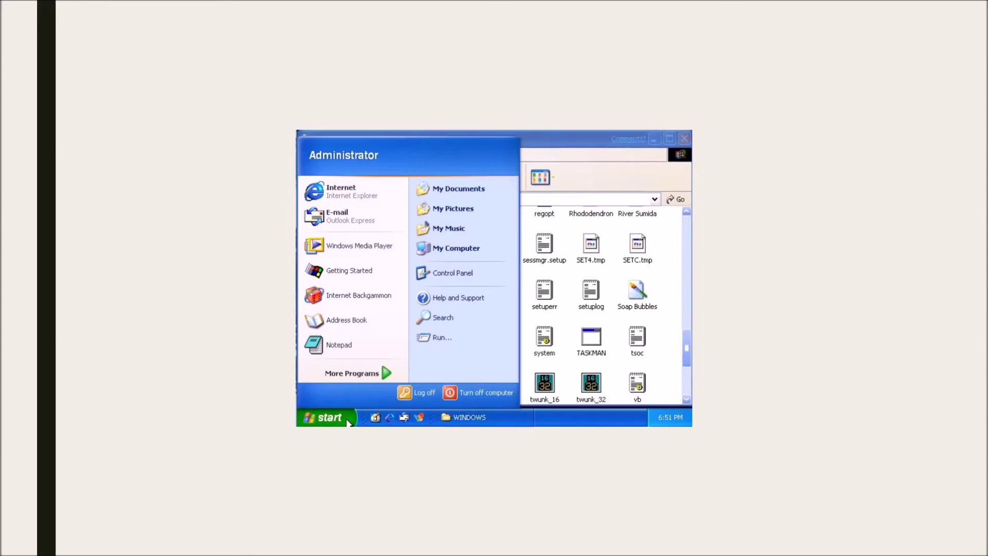
left_click(426, 337)
type("def")
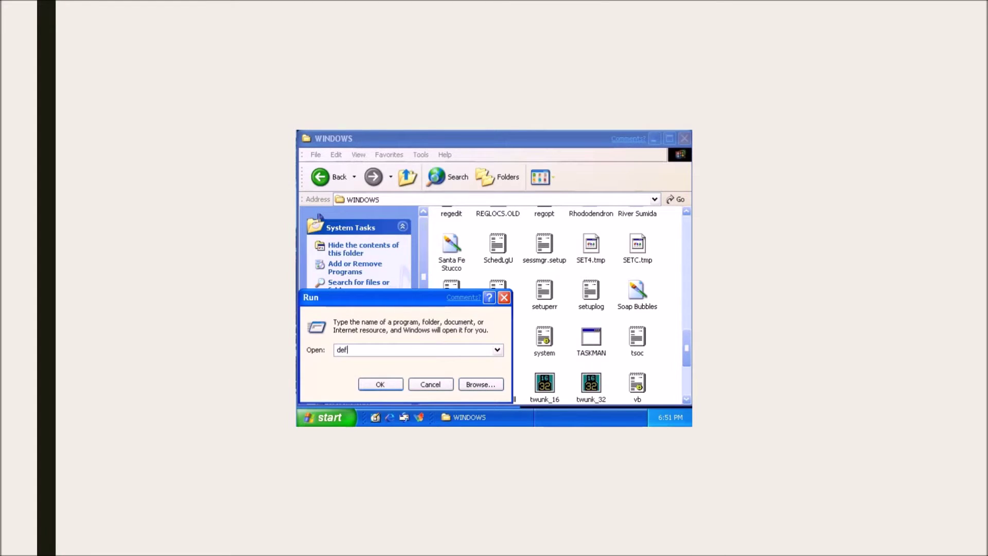
type("rag")
left_click(385, 385)
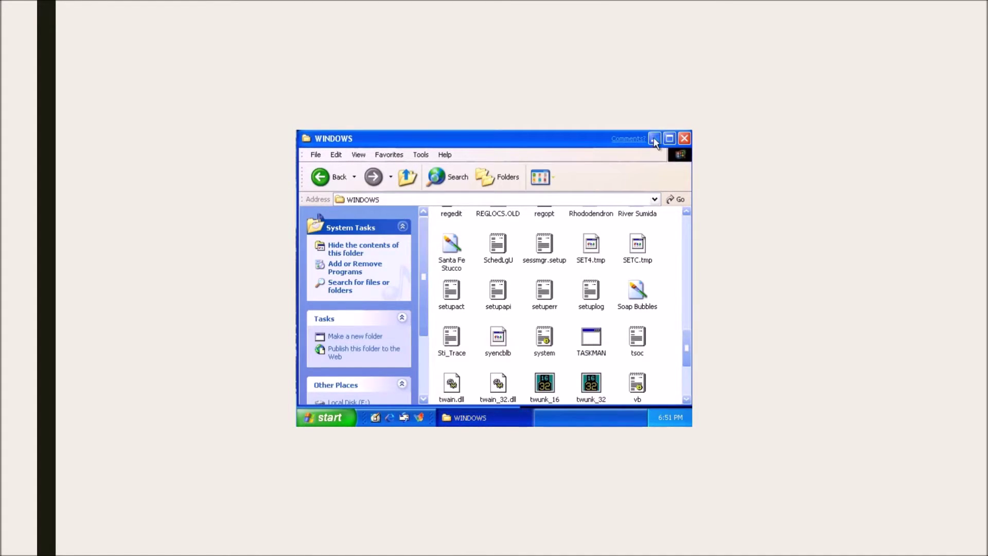
Step: Minimize the WINDOWS folder window and run the defrag command again from the desktop
left_click(654, 138)
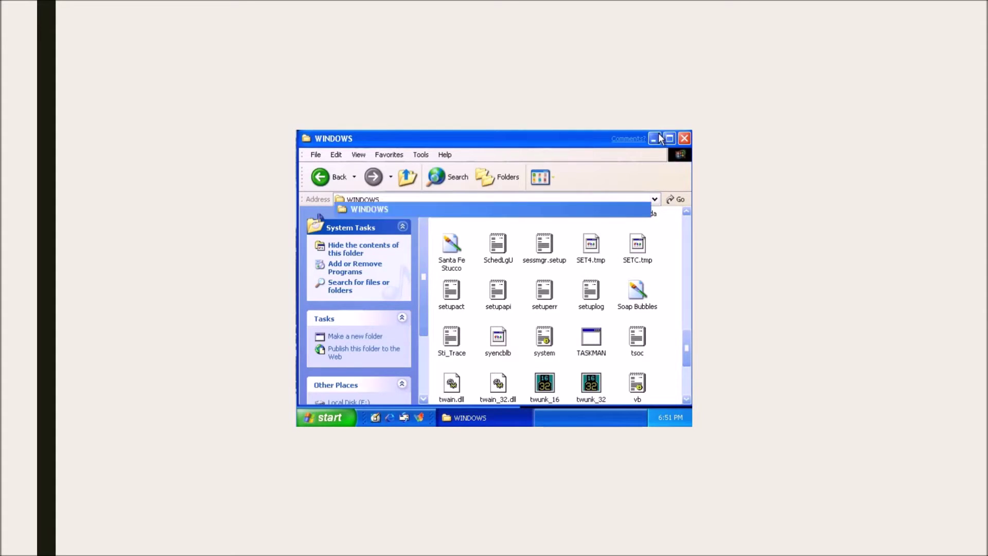
left_click(346, 416)
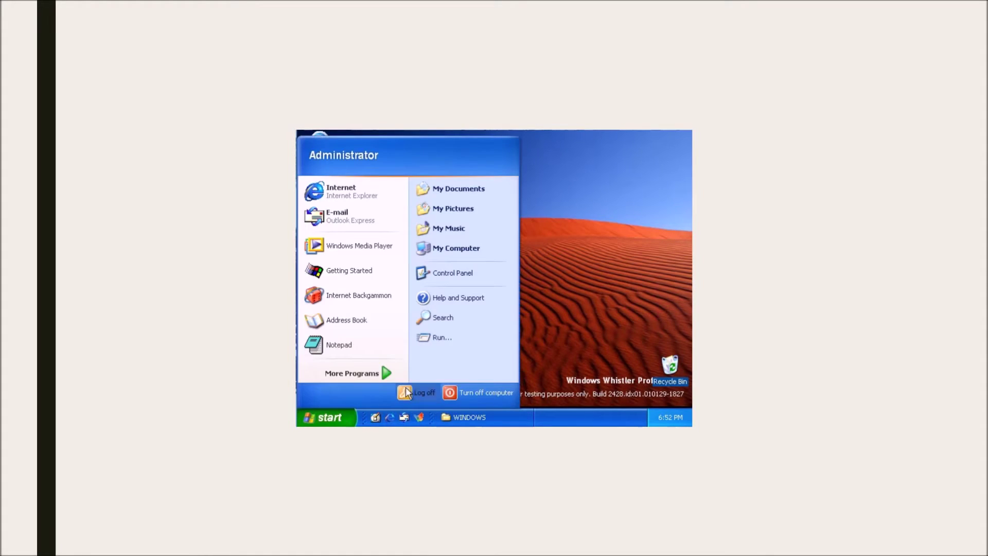
left_click(437, 337)
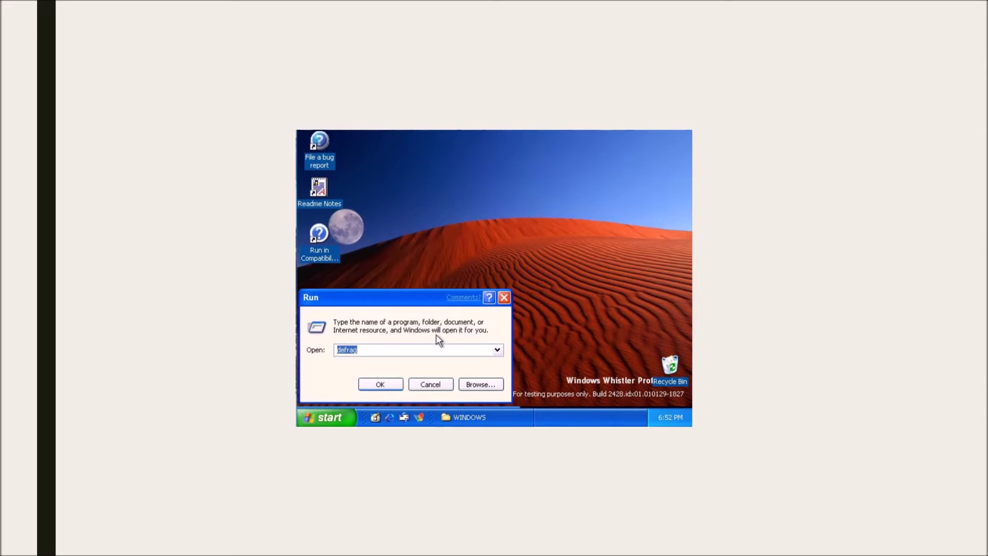
left_click(386, 387)
Step: Open the DOS folder on the MS-DOS_6 (C:) drive through My Computer
left_click(321, 409)
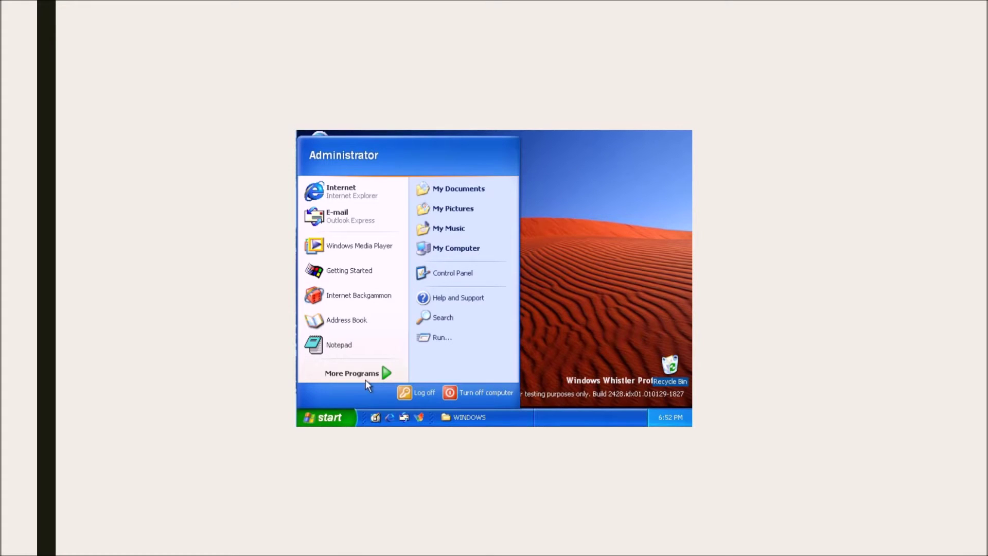
left_click(434, 249)
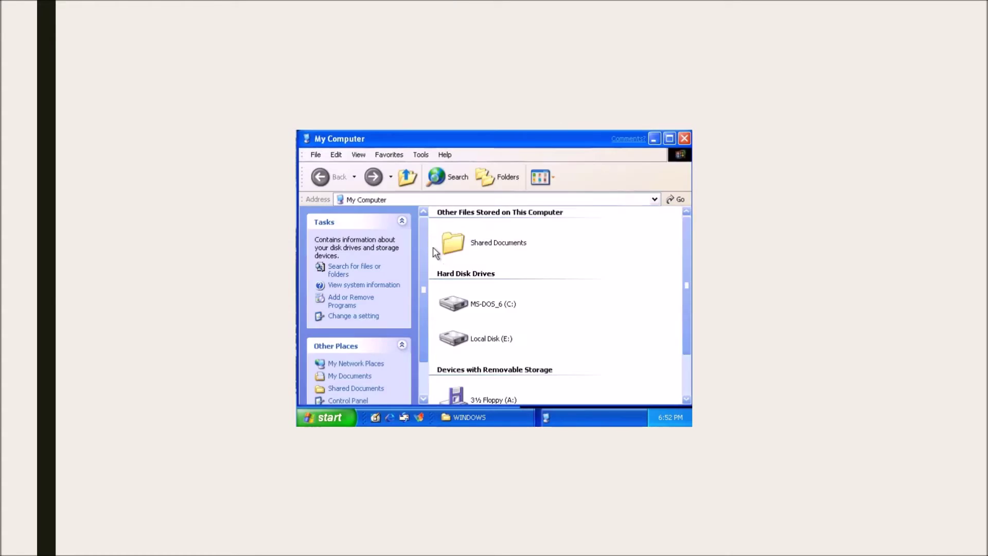
double_click(470, 315)
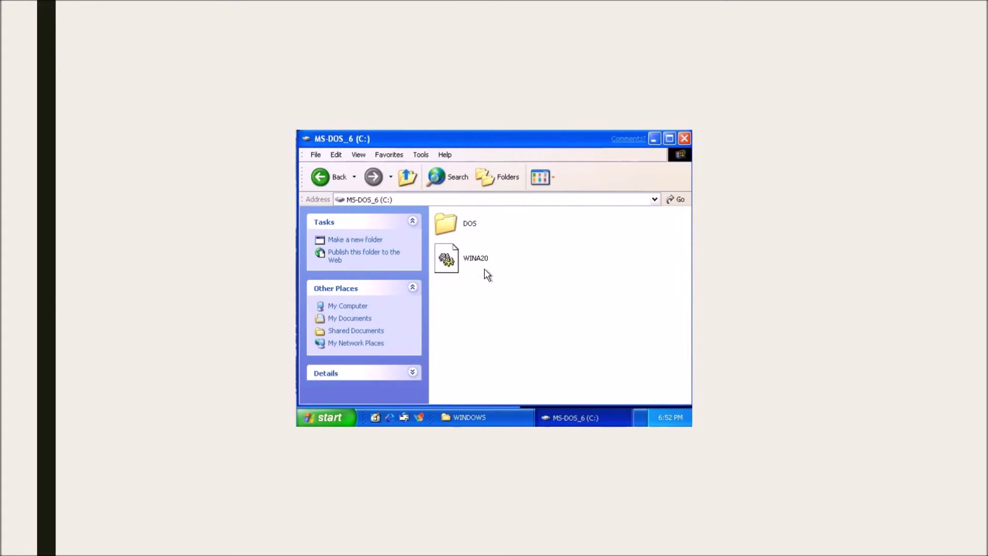
double_click(446, 223)
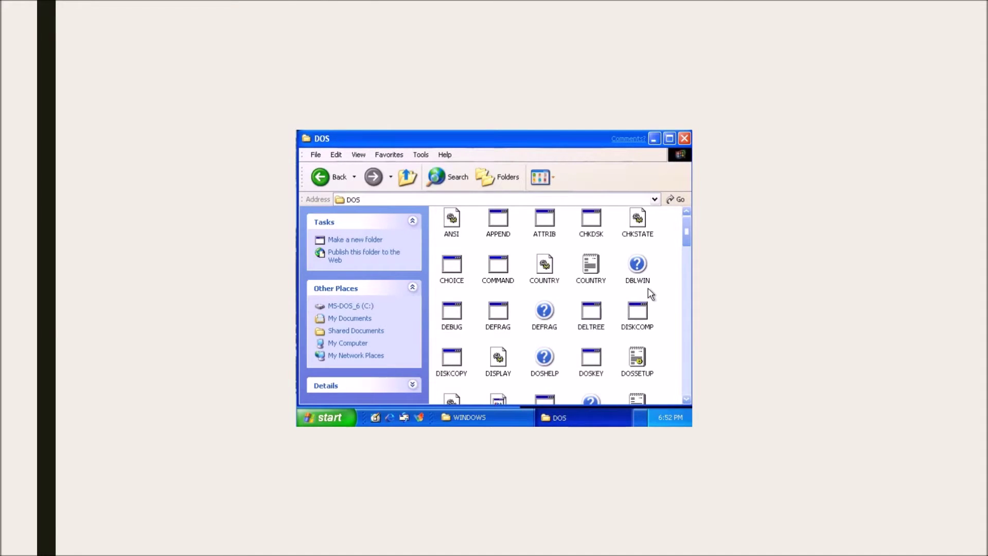
Step: Run DELTREE, DISKCOMP and CHOICE from the DOS folder, answering y to CHOICE, and close the folder window
double_click(592, 312)
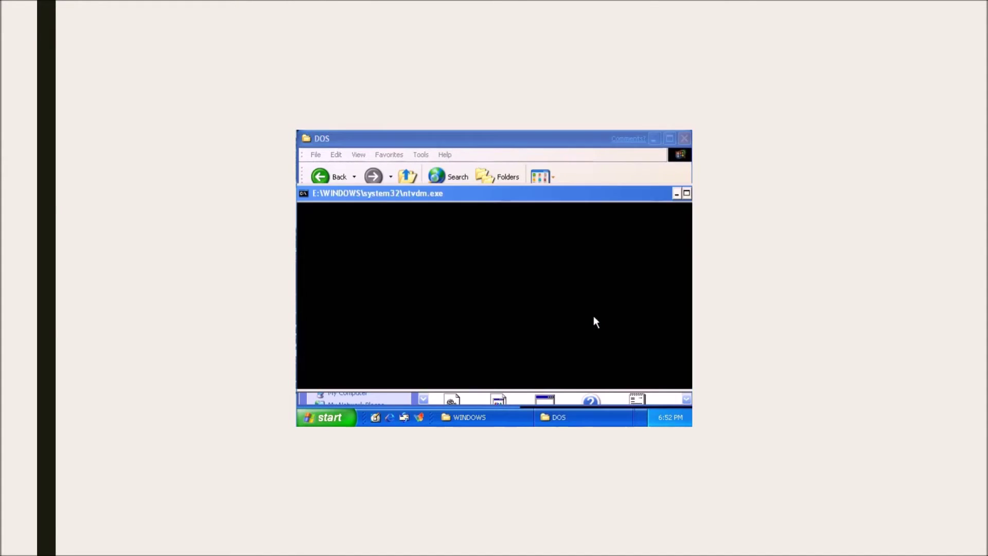
double_click(631, 313)
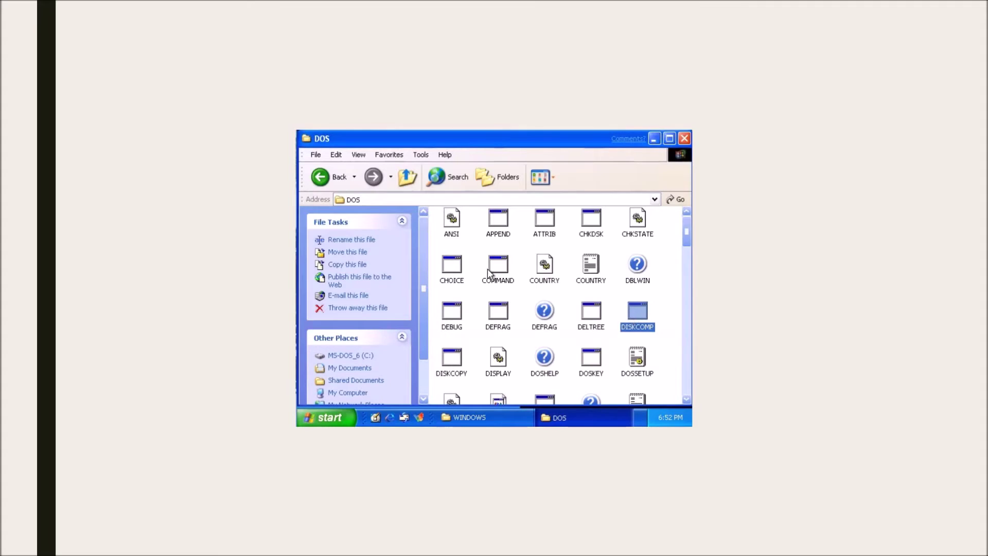
double_click(446, 270)
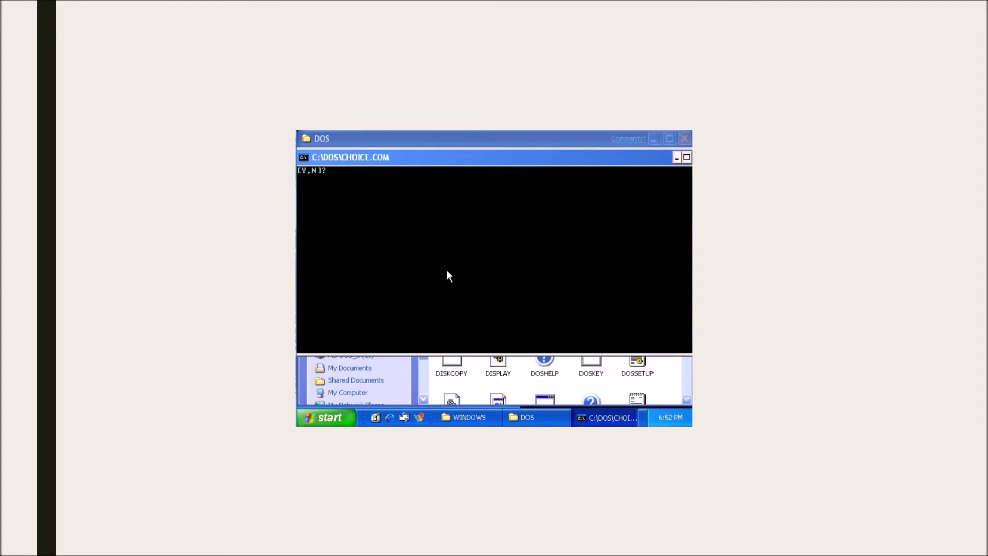
key("y")
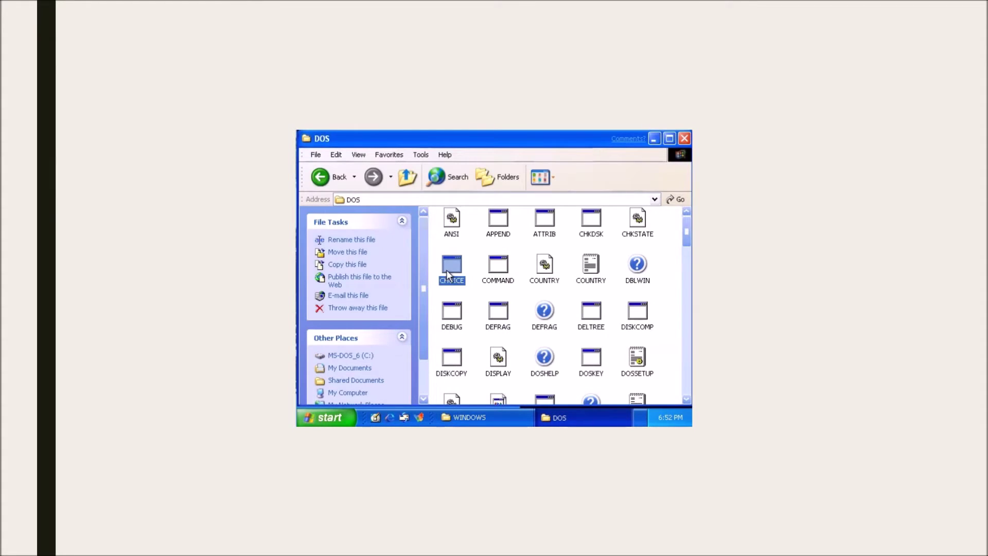
left_click(684, 137)
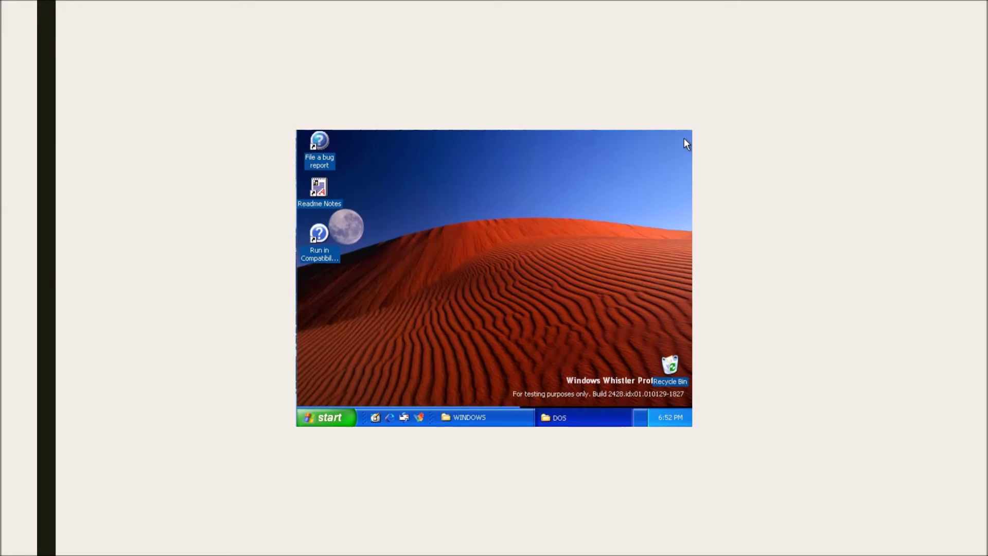
Step: Delete winhelp and winhlp32 from the WINDOWS folder, confirming the deletion
left_click(503, 415)
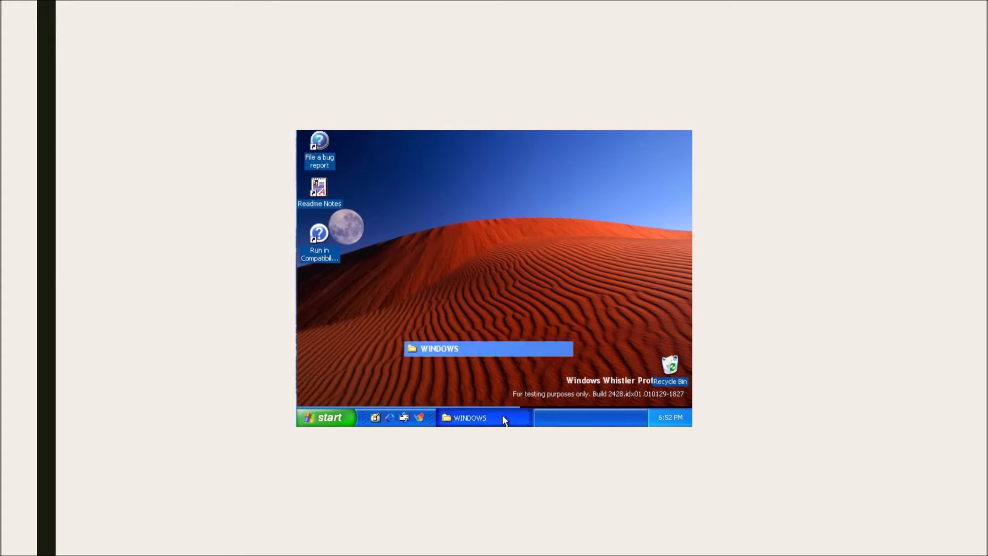
scroll(545, 401, "down", 3)
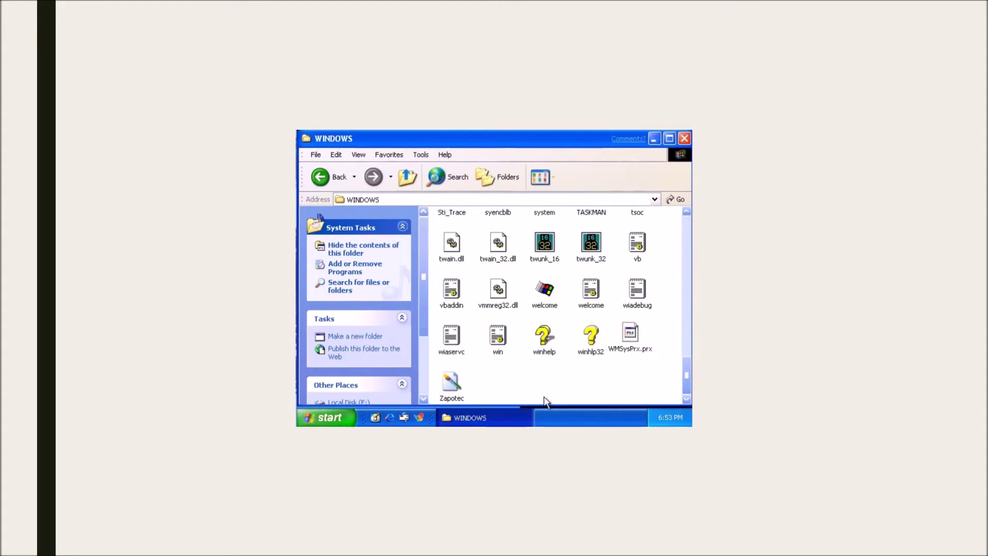
left_click_drag(523, 392, 607, 326)
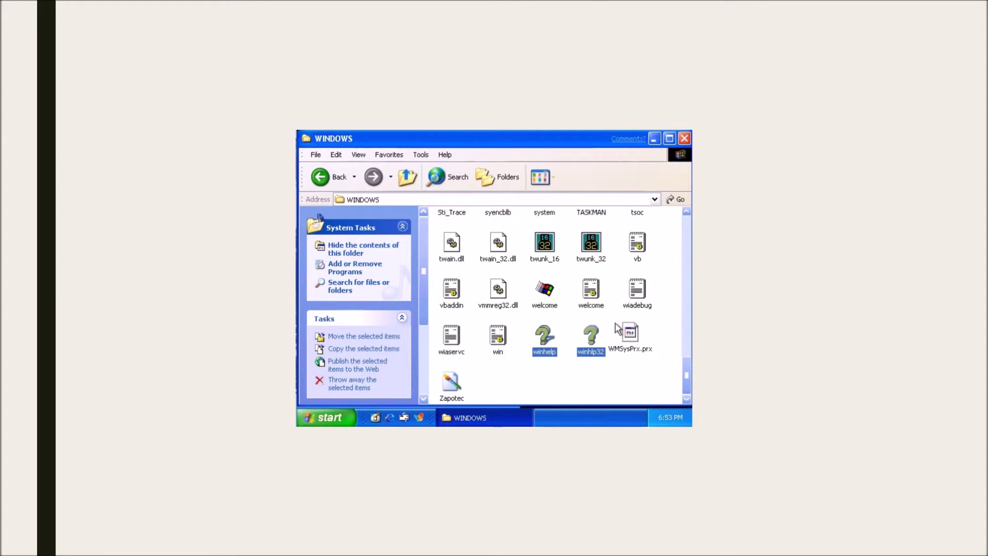
right_click(597, 340)
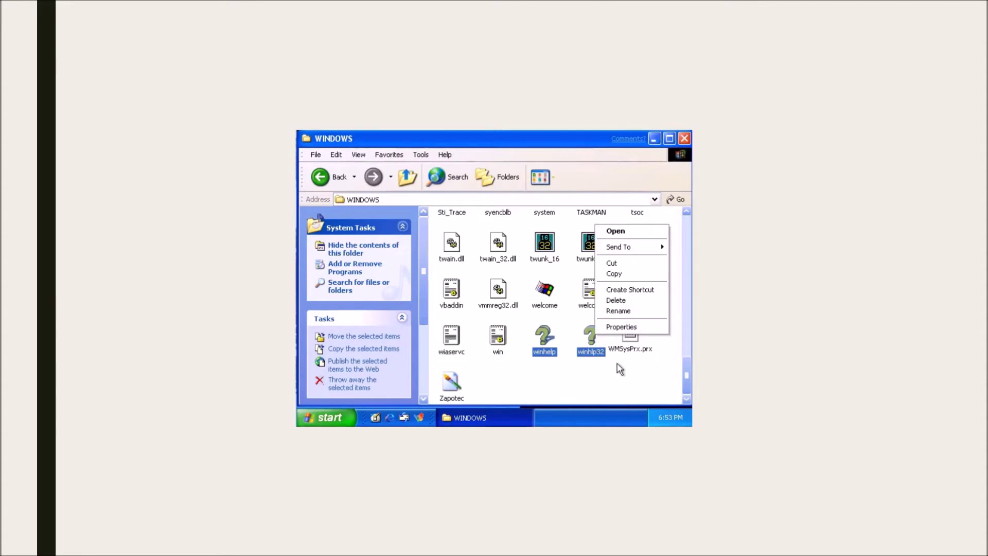
left_click(605, 301)
left_click(531, 295)
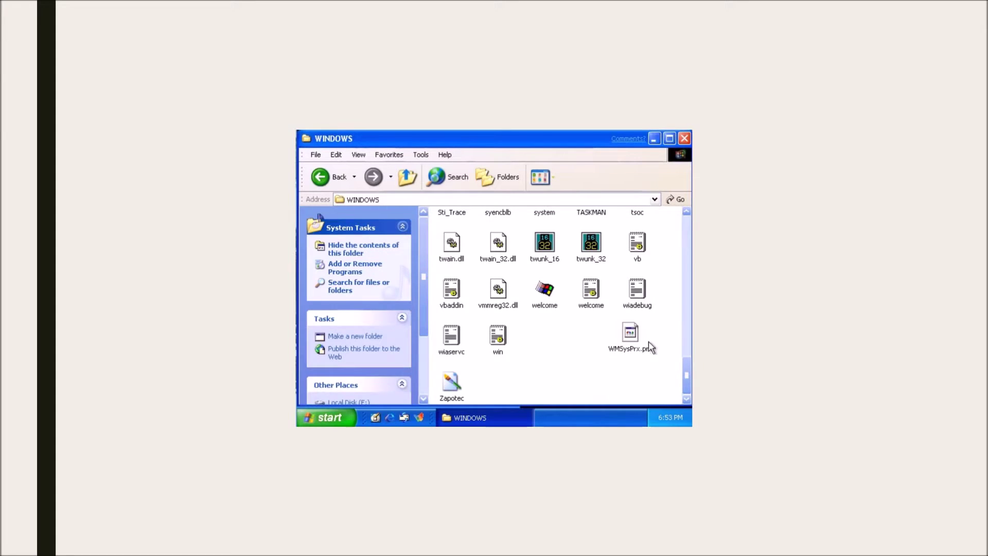
Step: Open the clock video from the WINDOWS folder, and force Windows Media Player to end without sending an error report
left_click(629, 336)
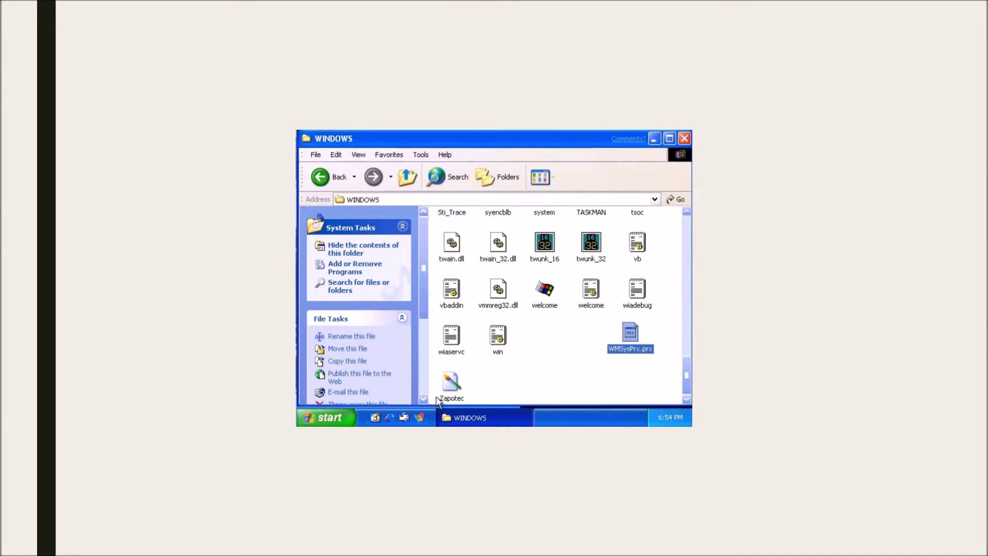
left_click_drag(437, 400, 561, 151)
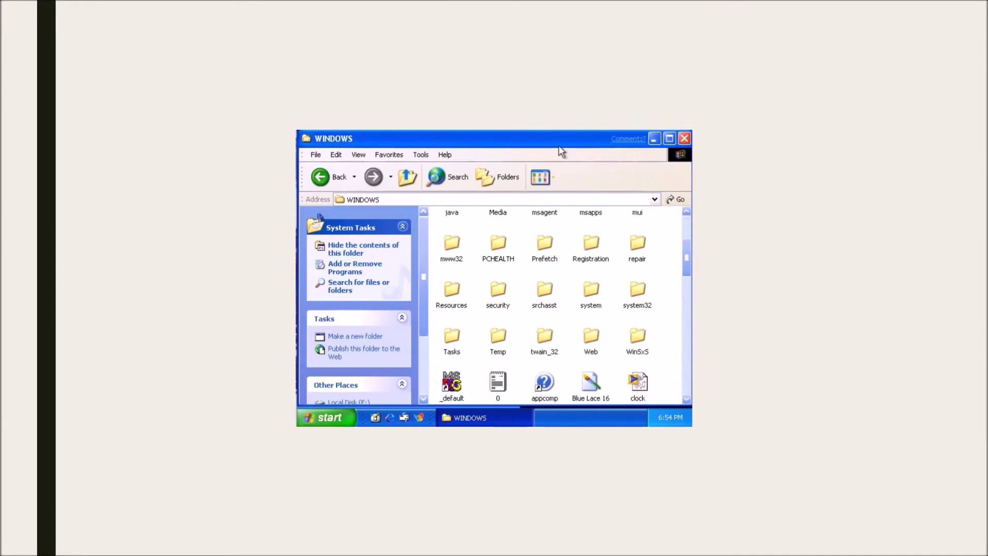
double_click(638, 373)
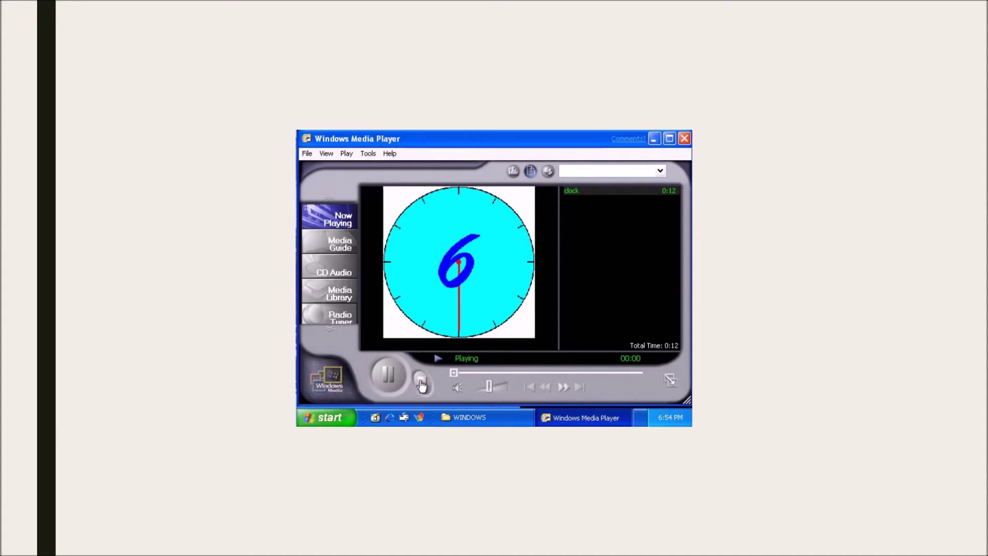
left_click(684, 138)
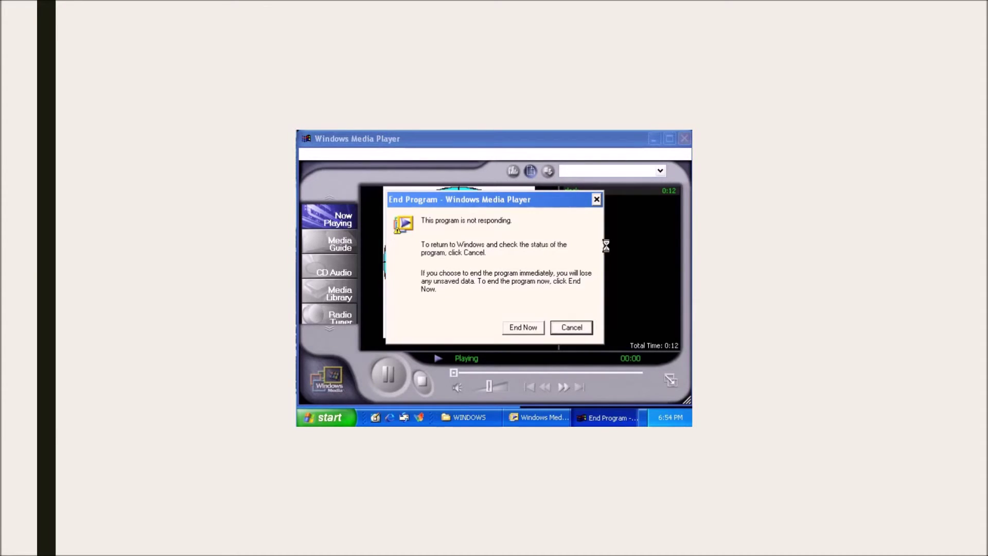
left_click(533, 329)
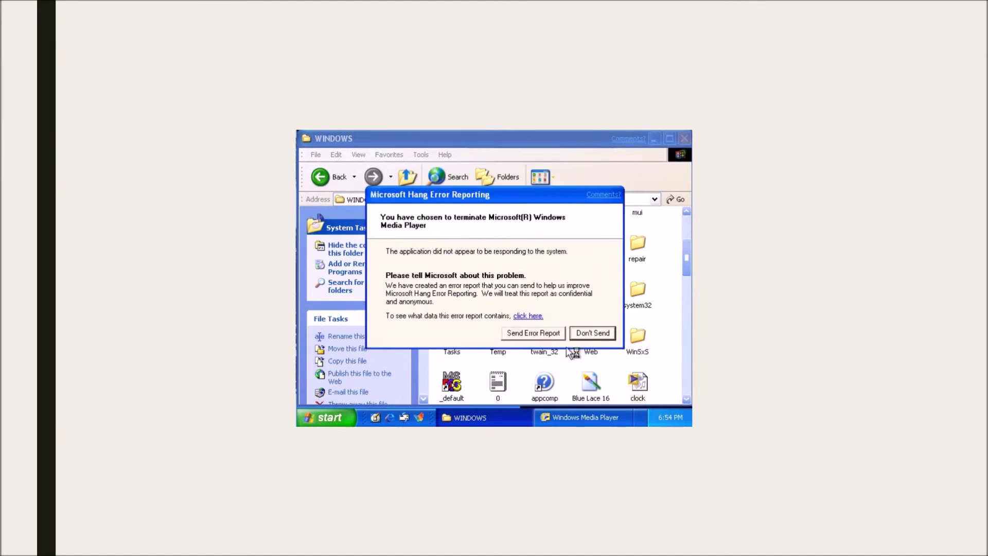
left_click(591, 334)
scroll(643, 307, "up", 1)
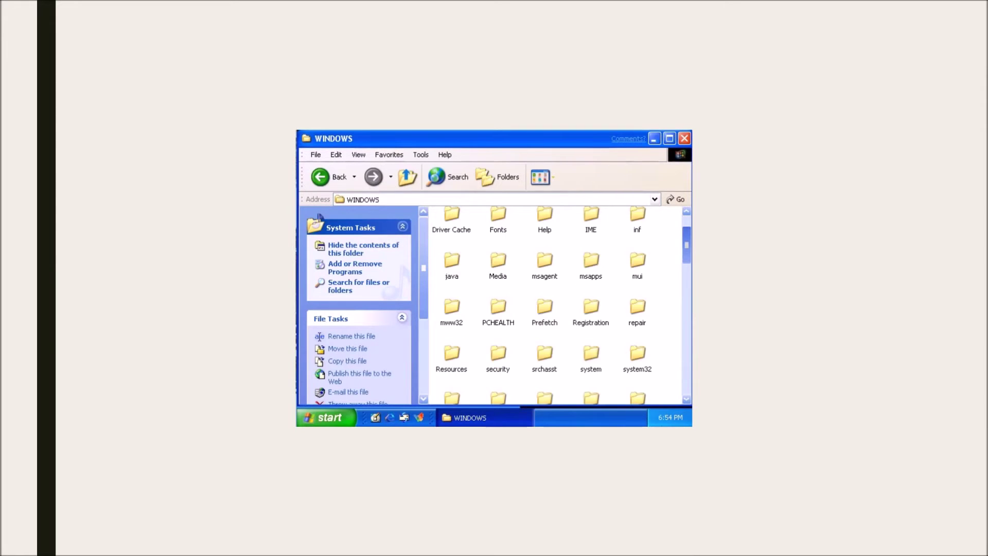
Step: Open the chars folder inside msagent in the WINDOWS folder, and try to open merlin.acs with Paint
scroll(662, 270, "down", 10)
scroll(662, 320, "up", 10)
left_click_drag(688, 256, 688, 259)
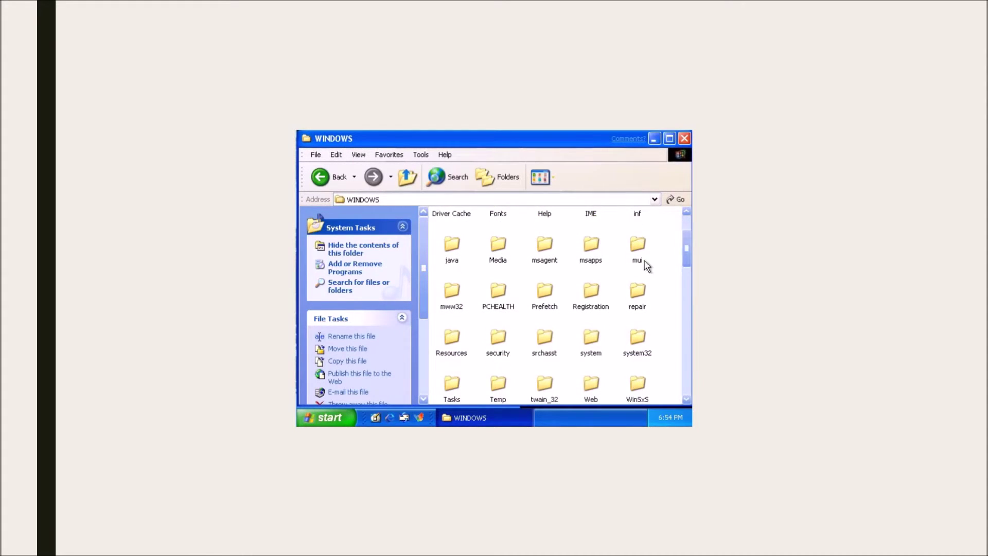
double_click(560, 259)
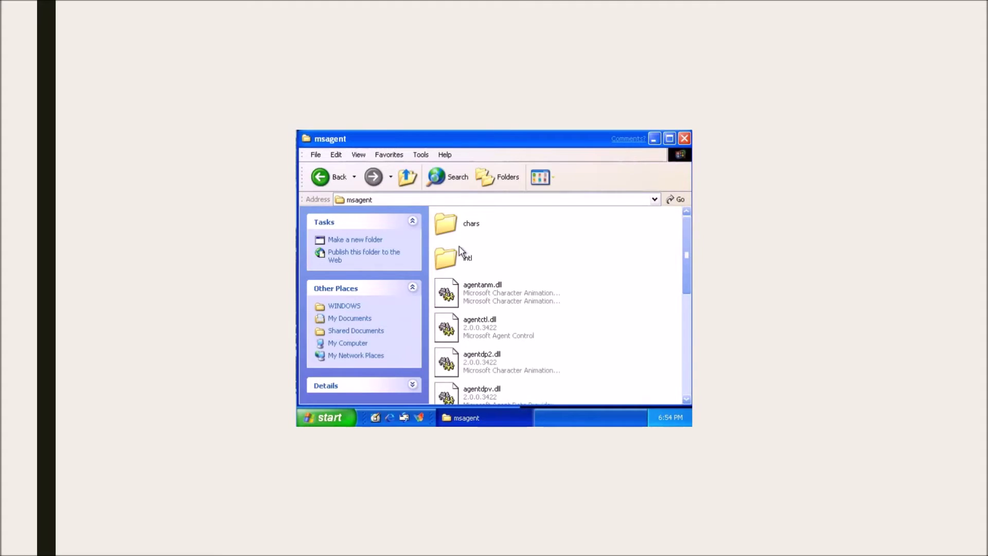
double_click(449, 227)
double_click(450, 226)
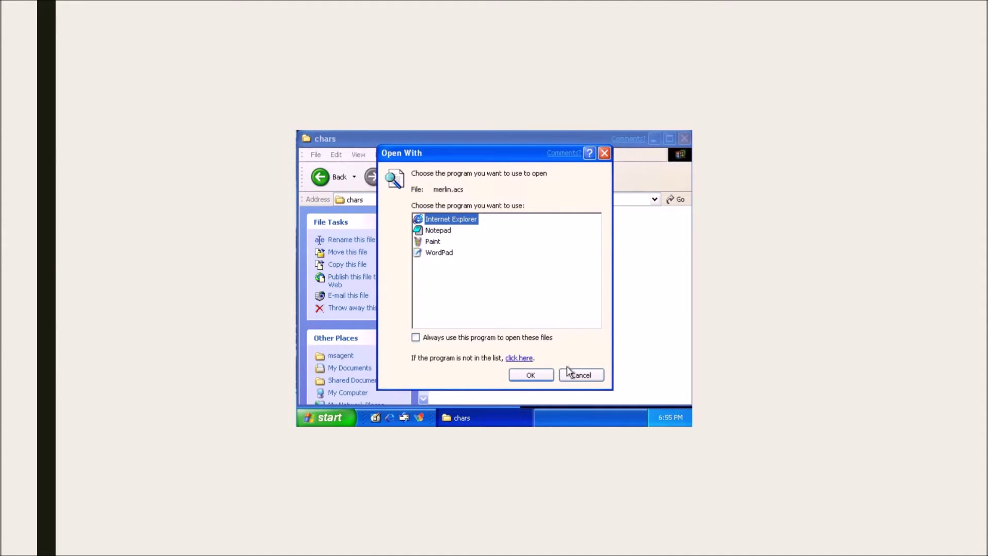
double_click(436, 244)
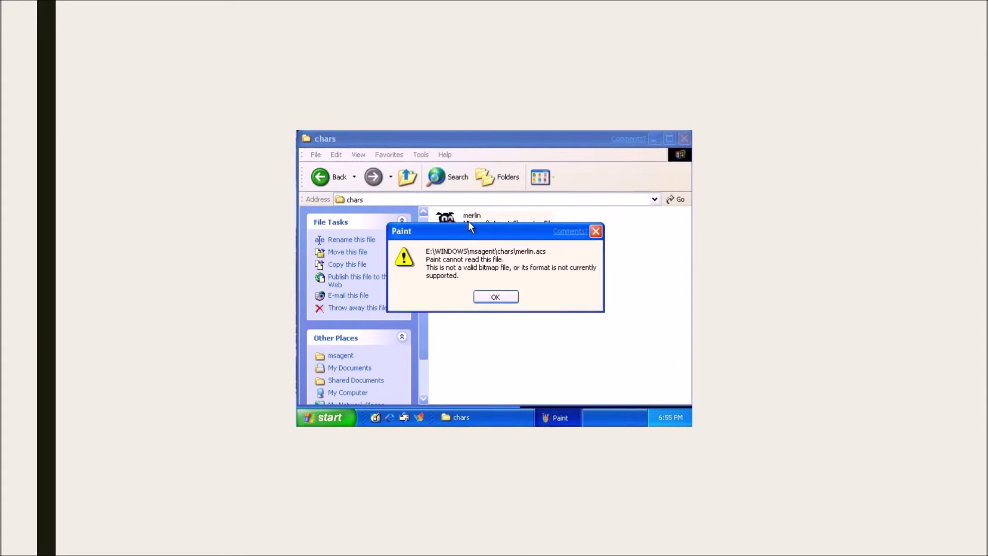
left_click(491, 298)
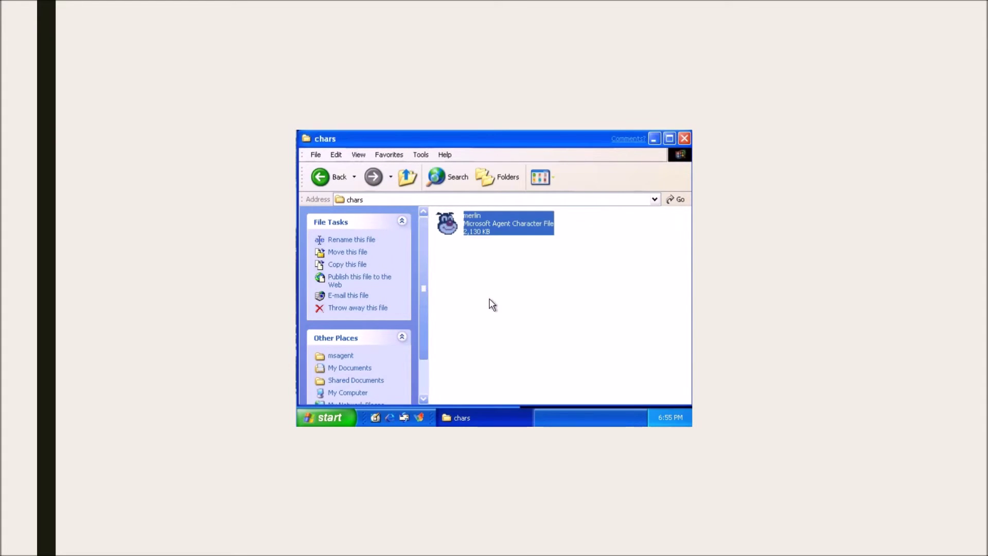
Step: Open merlin.acs with WordPad, look through its contents to the end, and close WordPad
double_click(446, 225)
left_click(453, 257)
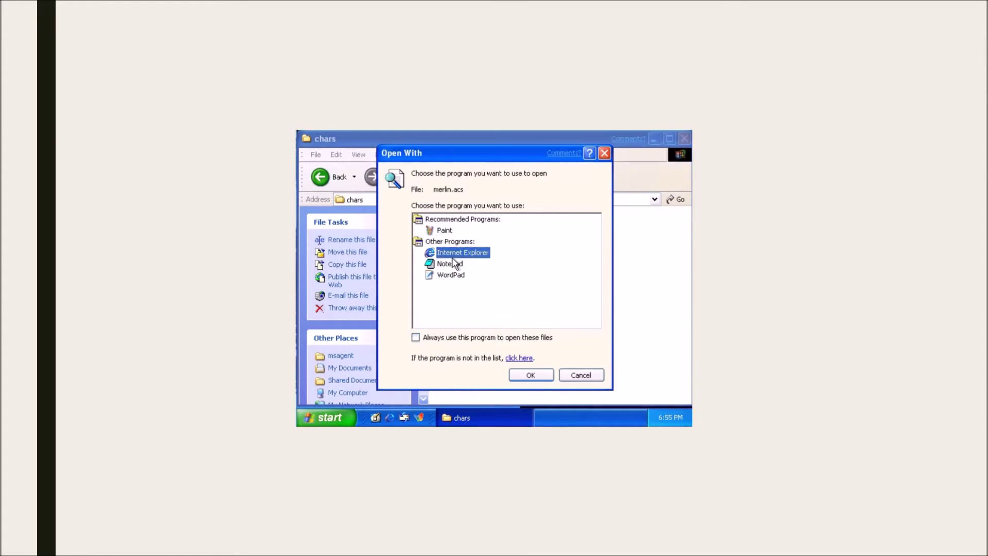
double_click(443, 275)
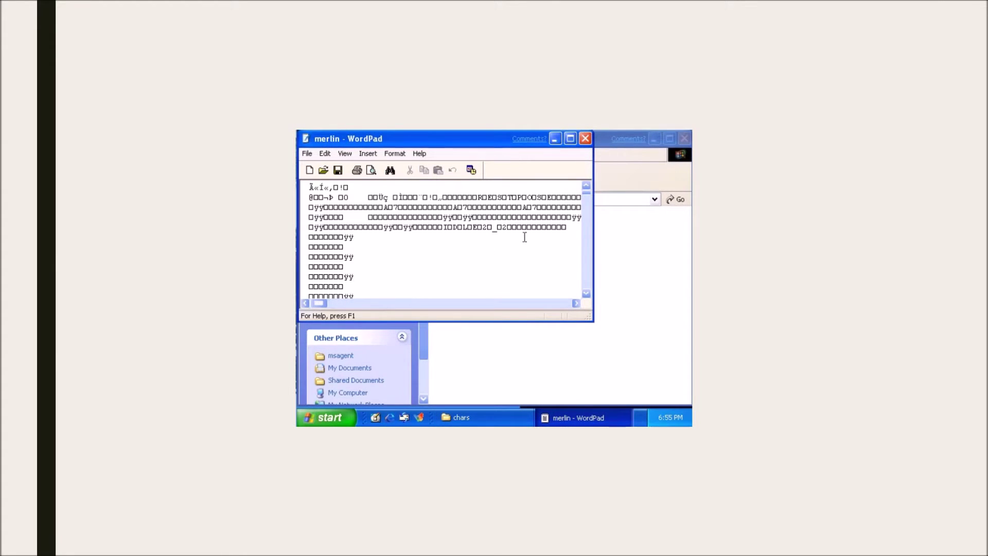
left_click_drag(587, 188, 610, 319)
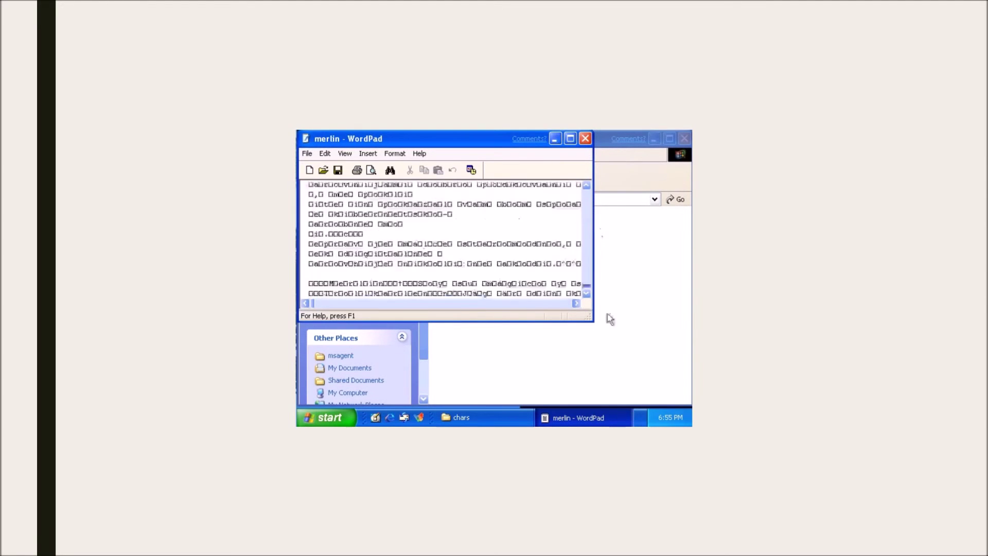
left_click(586, 139)
Step: Try to open merlin.acs with Internet Explorer using Open With
right_click(512, 233)
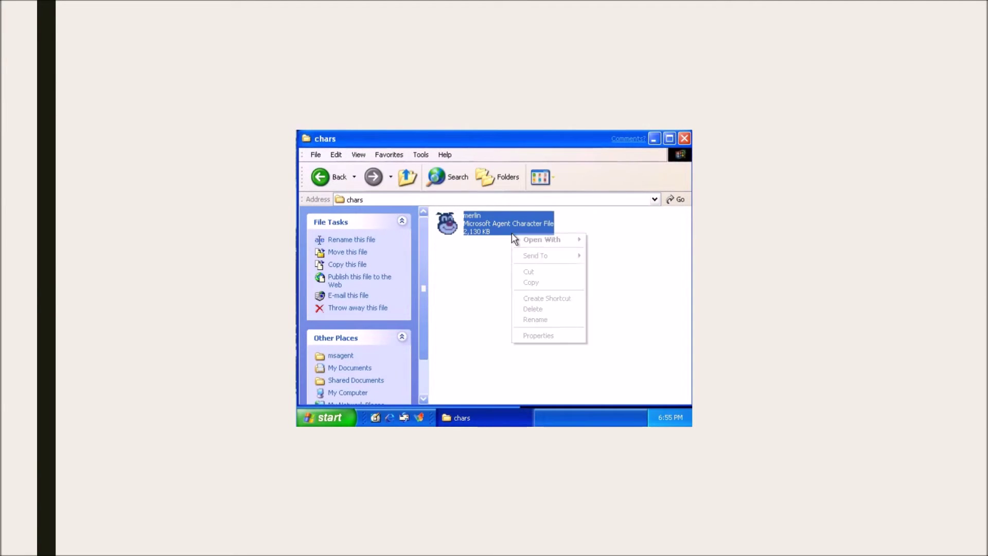
left_click(530, 238)
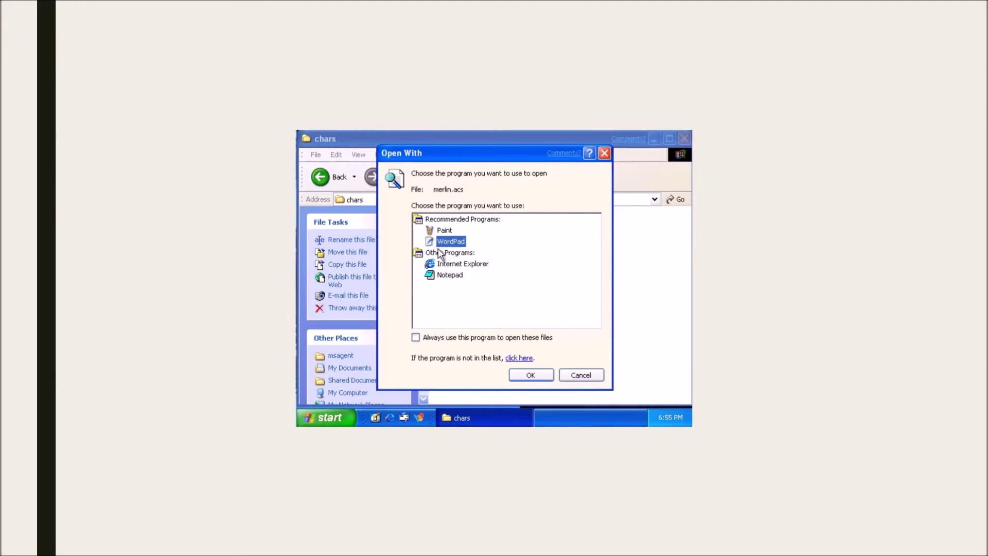
left_click(448, 274)
double_click(447, 266)
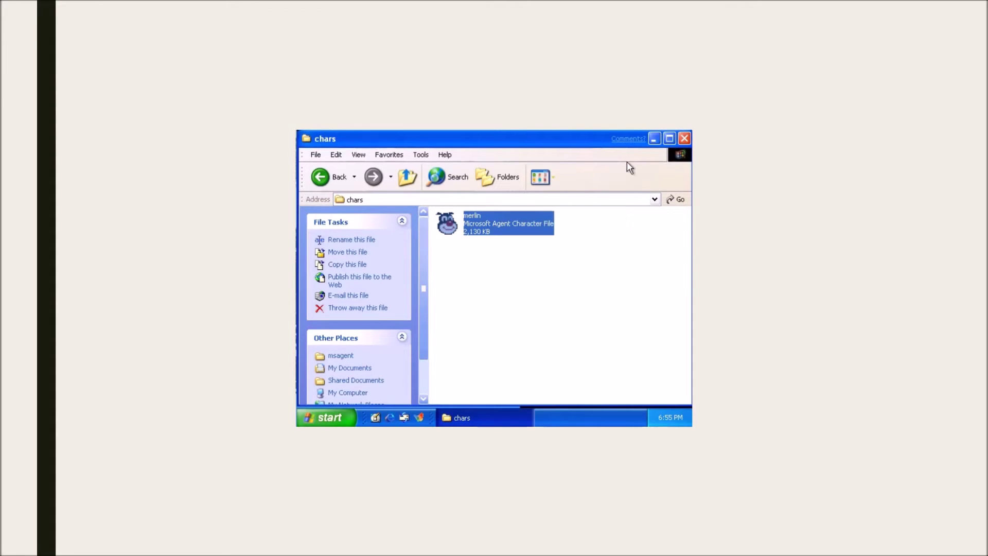
Step: Go to the intl folder inside msagent and try to open agt040b.dll with Paint, overriding the system file caution
left_click(336, 177)
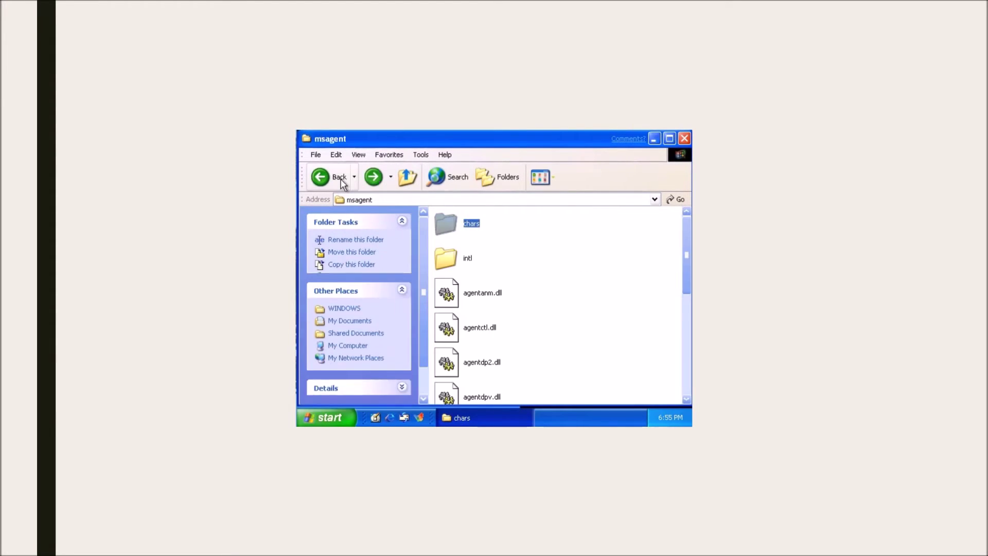
double_click(454, 248)
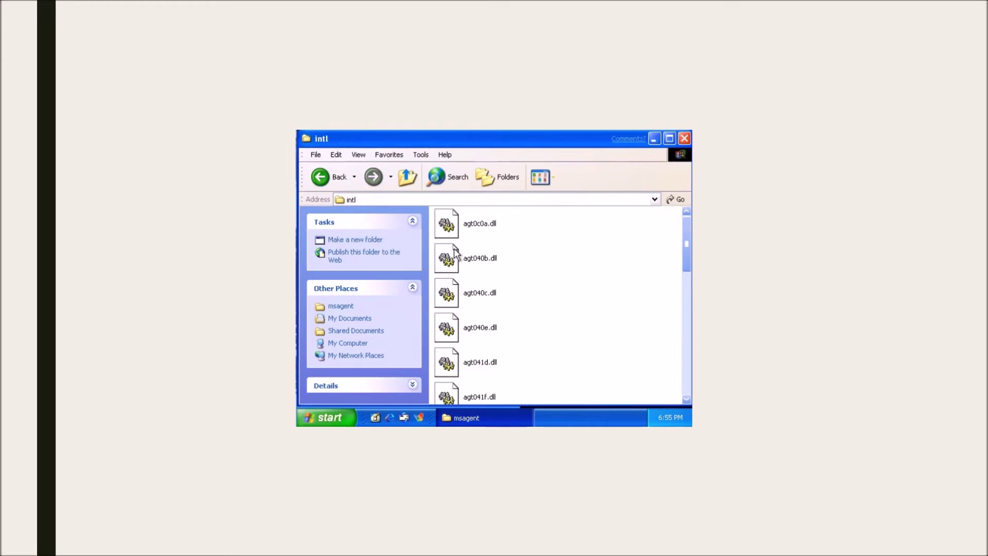
double_click(455, 254)
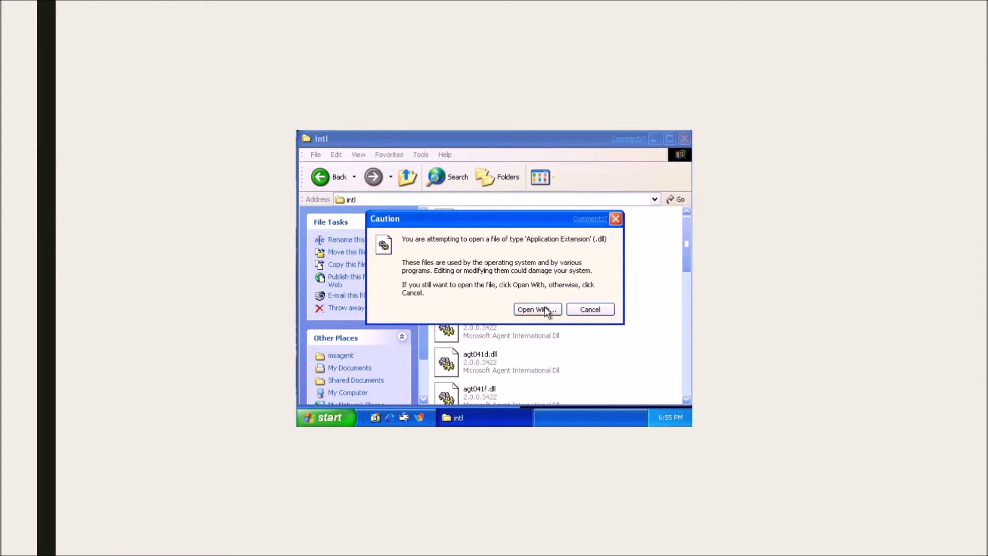
left_click(538, 309)
left_click(428, 243)
double_click(427, 243)
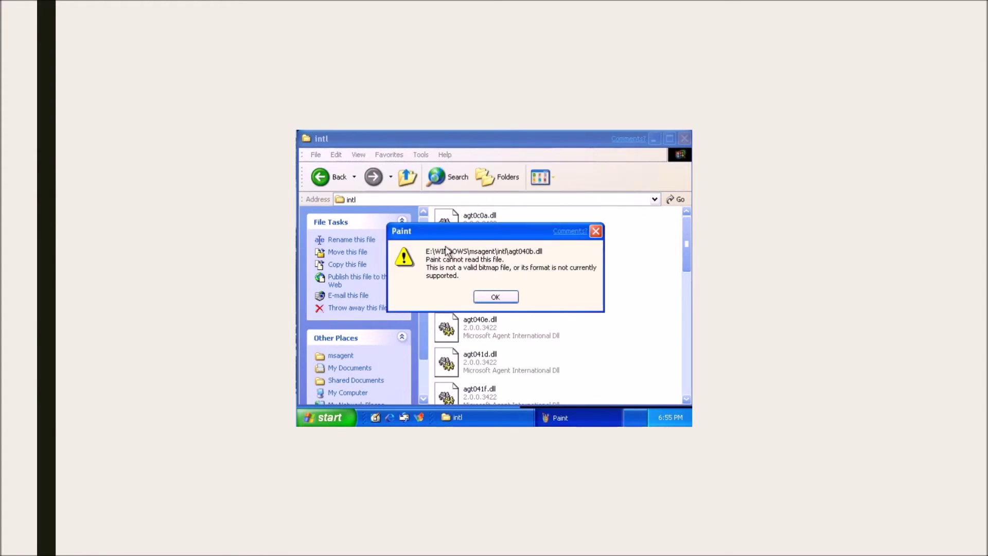
left_click(496, 296)
Step: Return to the WINDOWS folder and try to delete the msagent folder, confirming the deletion
left_click(320, 177)
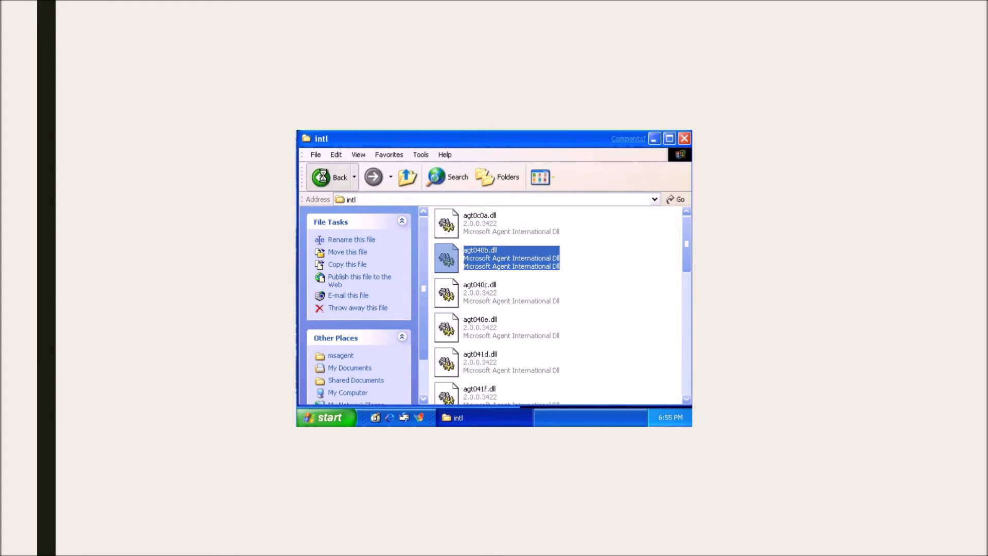
left_click(320, 176)
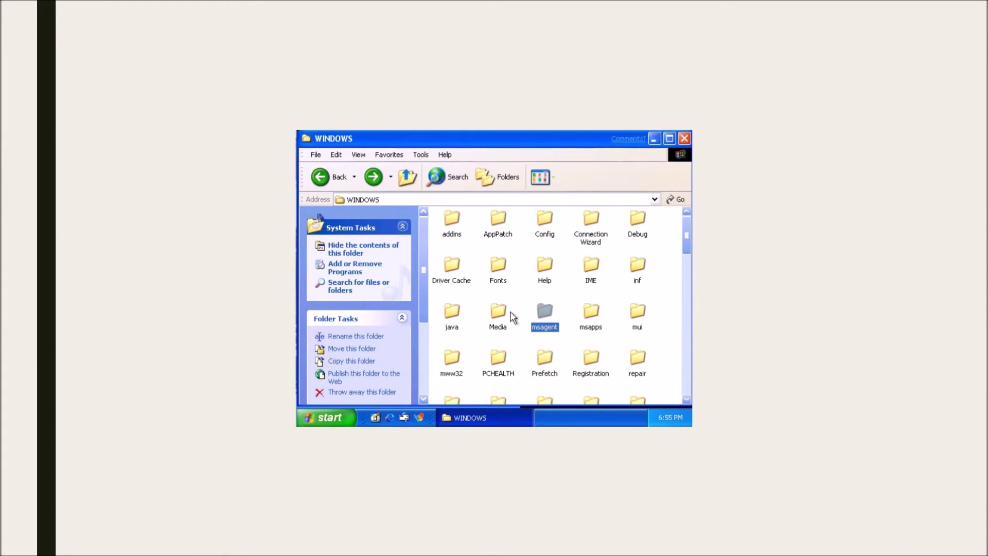
right_click(543, 321)
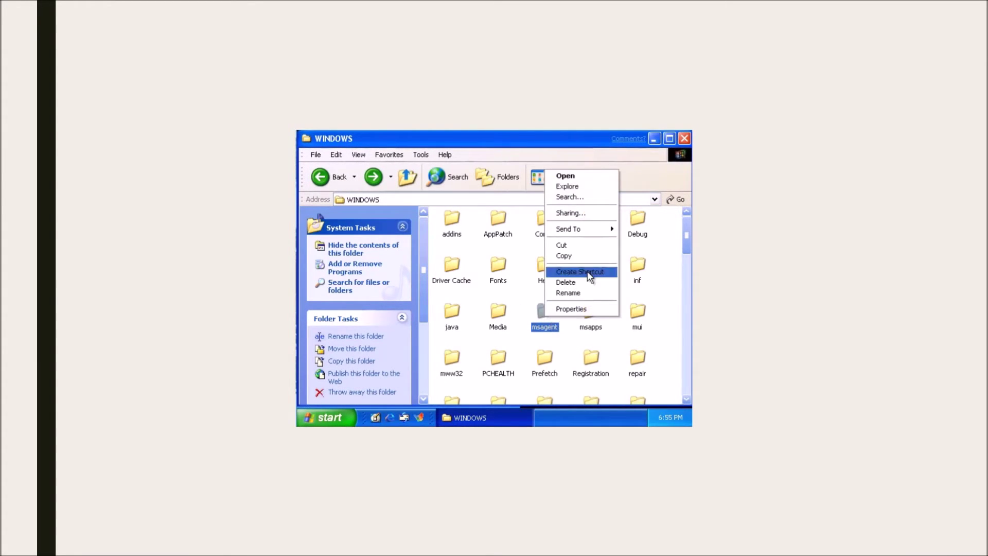
left_click(582, 281)
left_click(538, 298)
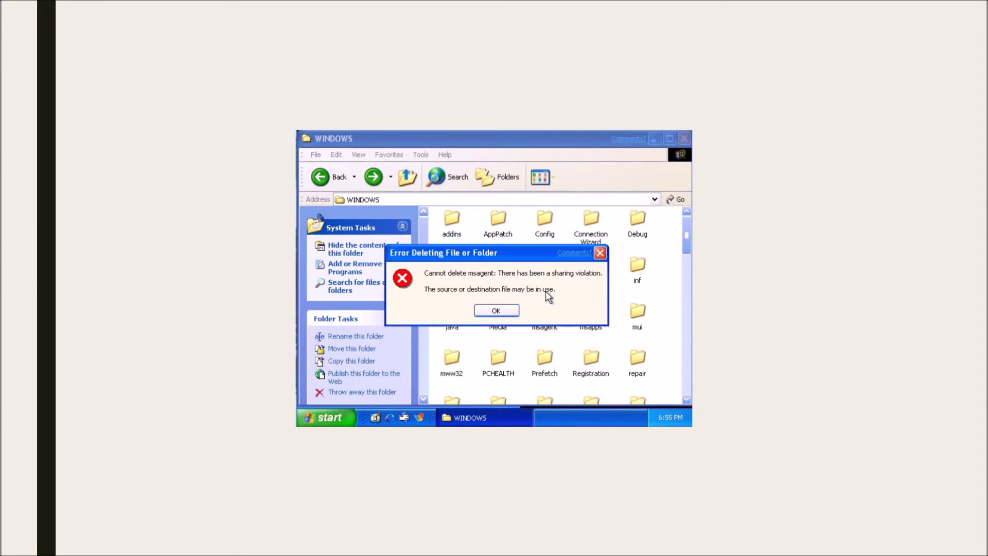
left_click(489, 315)
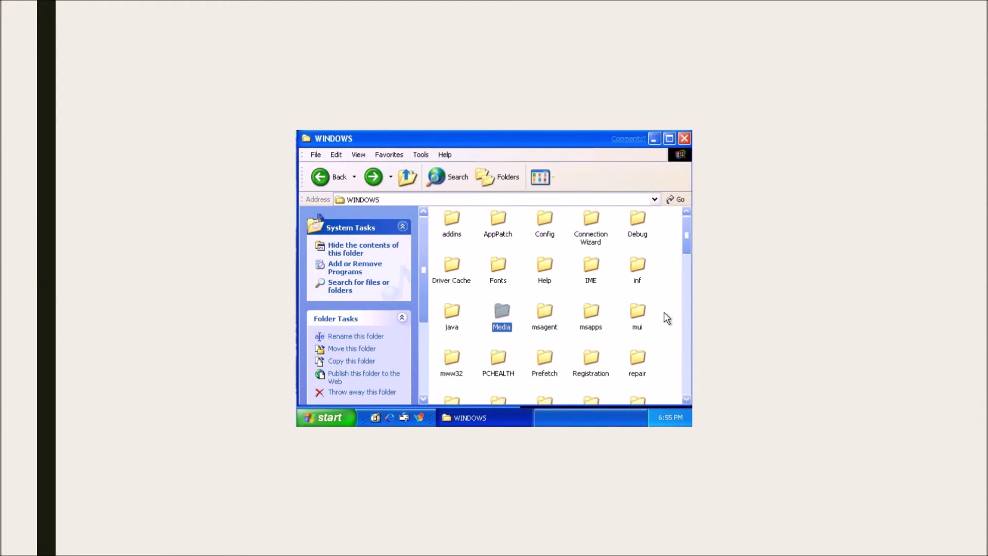
Step: Try to delete the PCHEALTH folder from the WINDOWS folder, confirming the deletion
left_click_drag(664, 312, 673, 363)
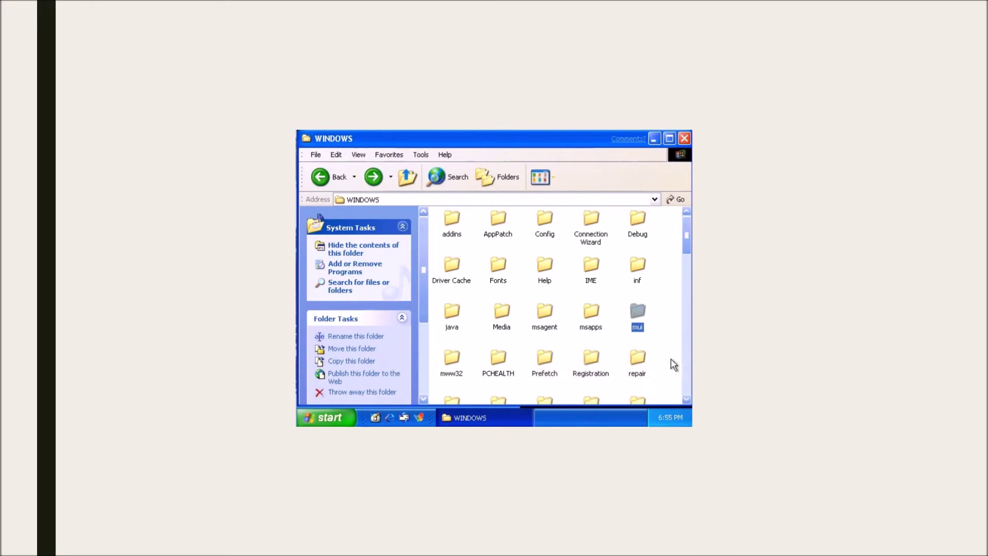
right_click(493, 368)
left_click(509, 328)
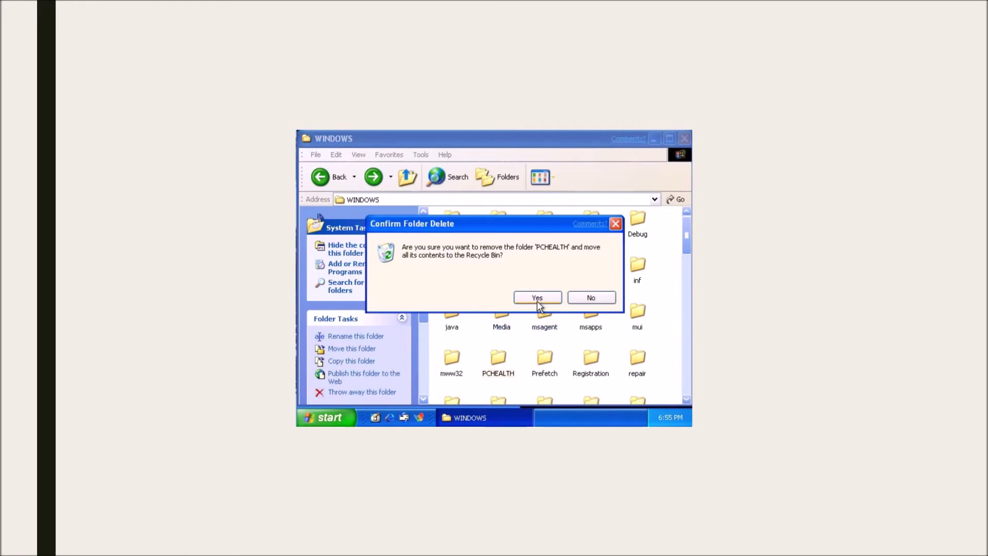
left_click(538, 299)
left_click(476, 308)
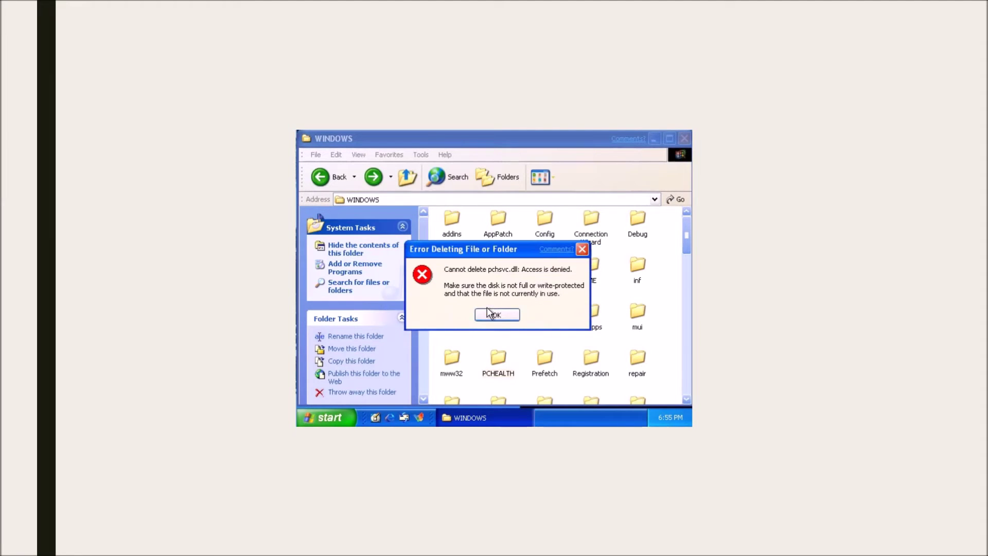
left_click(493, 311)
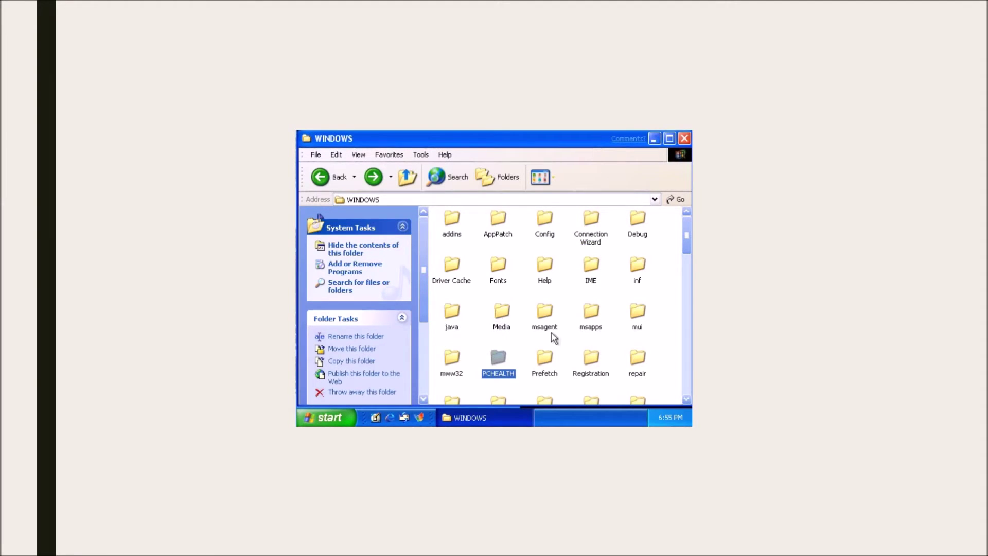
Step: Delete all the files in the Prefetch folder, confirming the deletion, and return to the WINDOWS folder
double_click(542, 373)
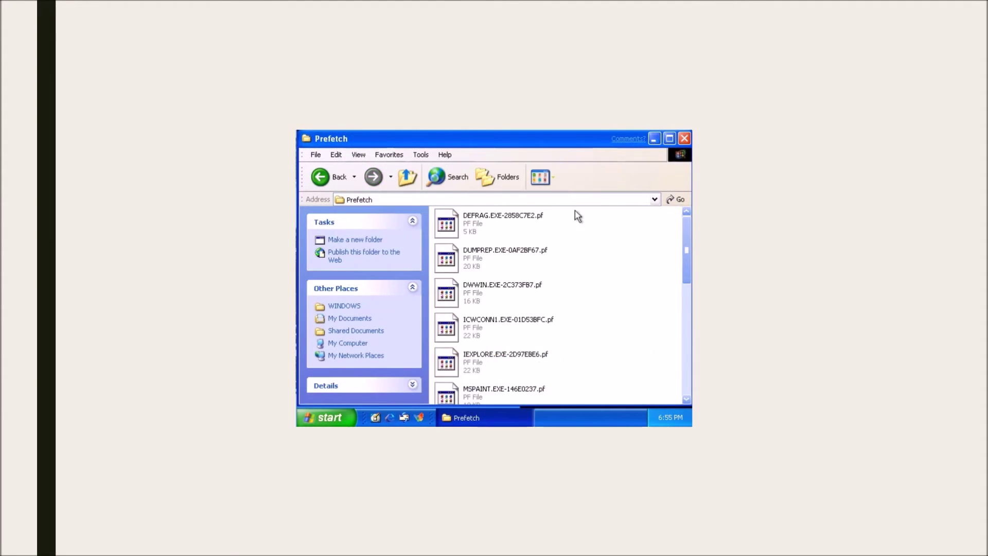
left_click_drag(574, 215, 439, 400)
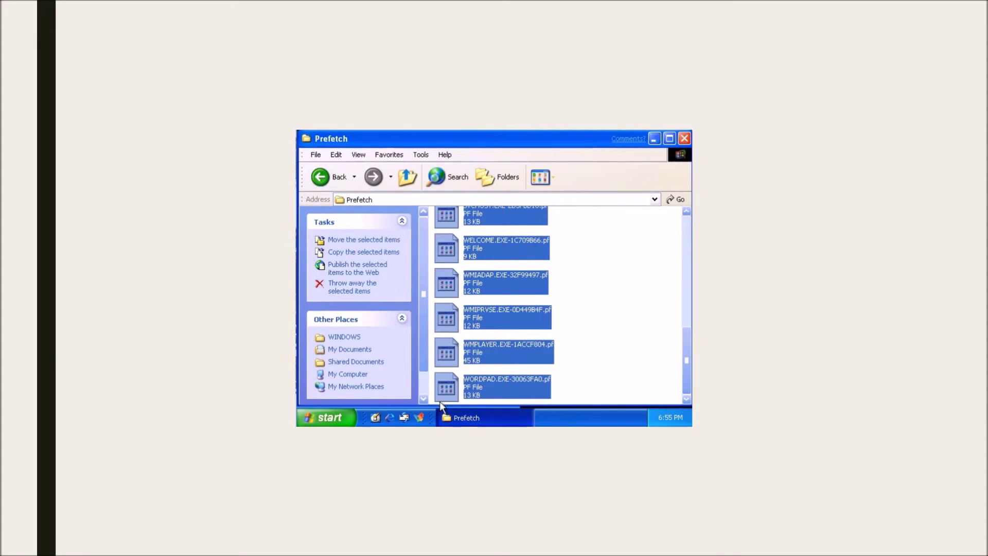
right_click(440, 397)
left_click(457, 366)
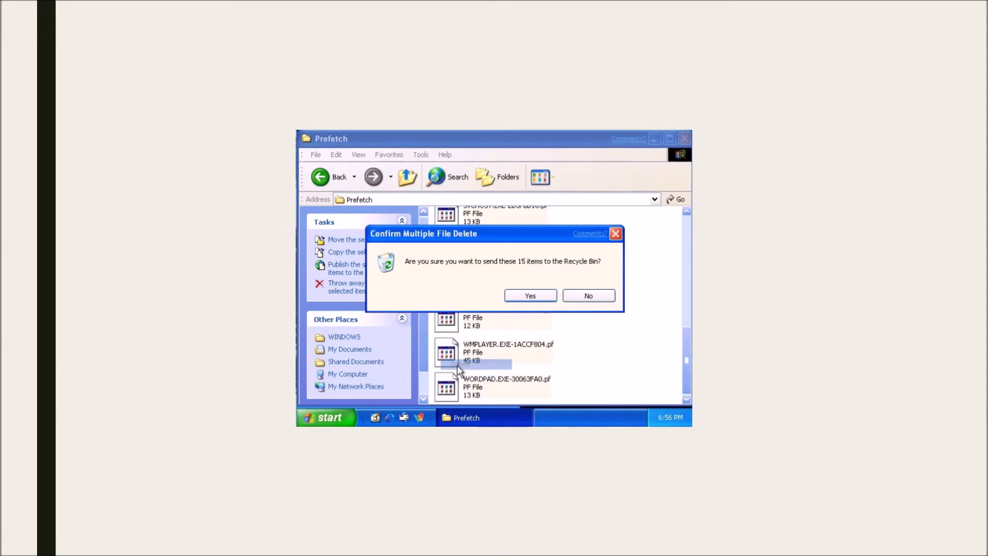
left_click(524, 294)
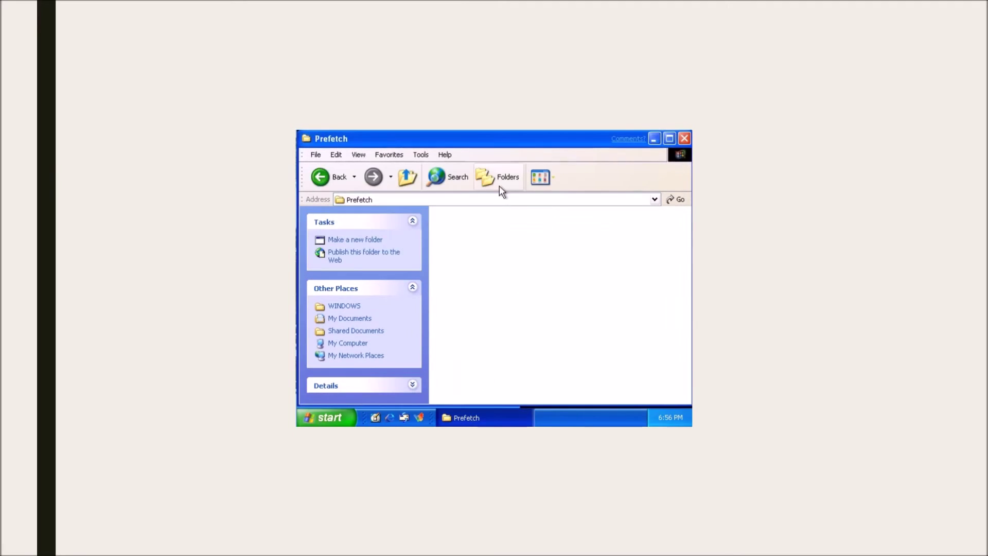
left_click(323, 177)
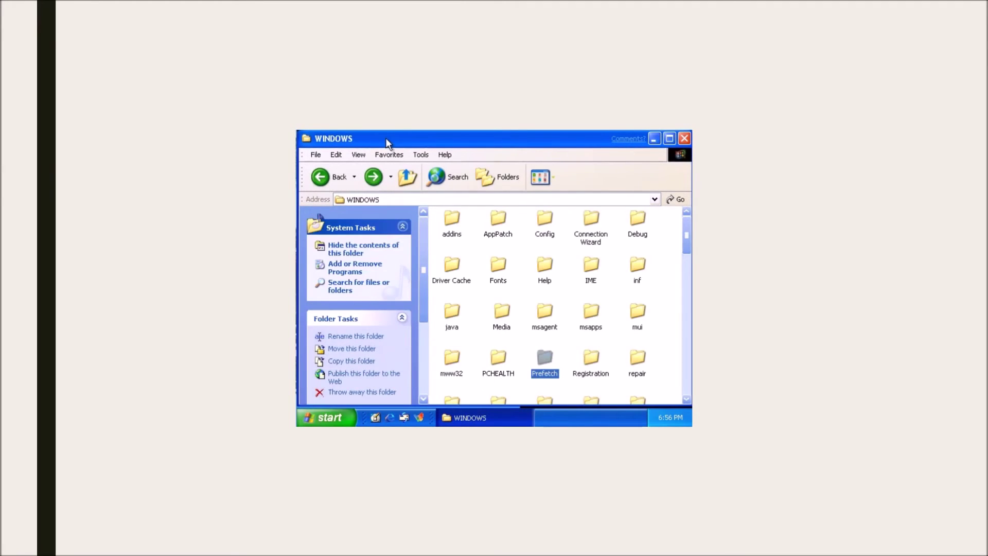
Step: Minimize the WINDOWS folder, start Windows Media Player, play newalert, and close the player
left_click(655, 139)
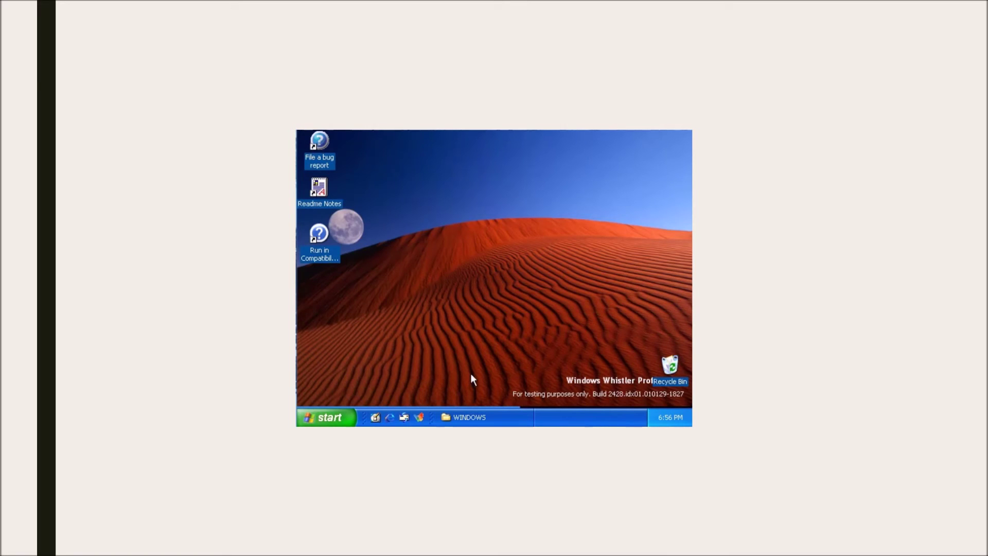
left_click(353, 416)
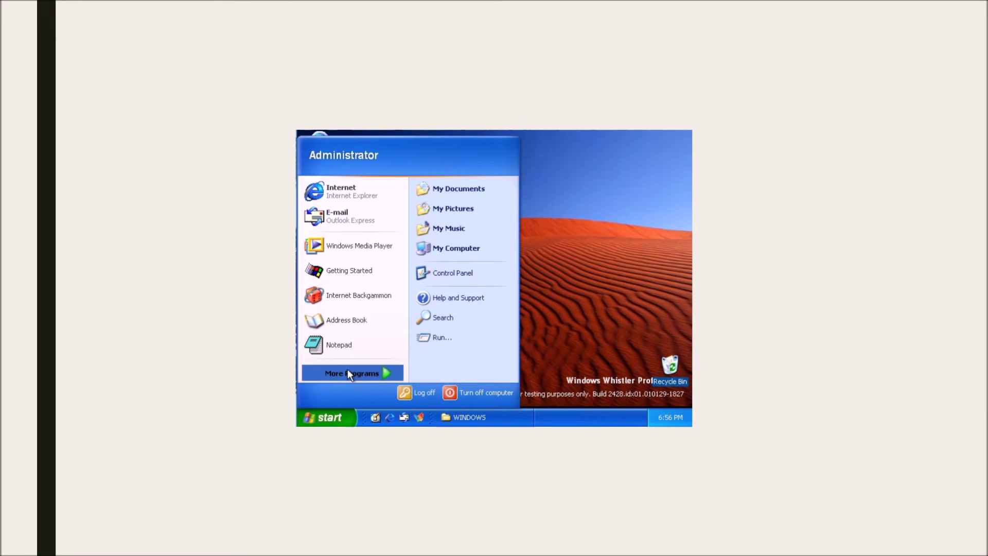
left_click(330, 245)
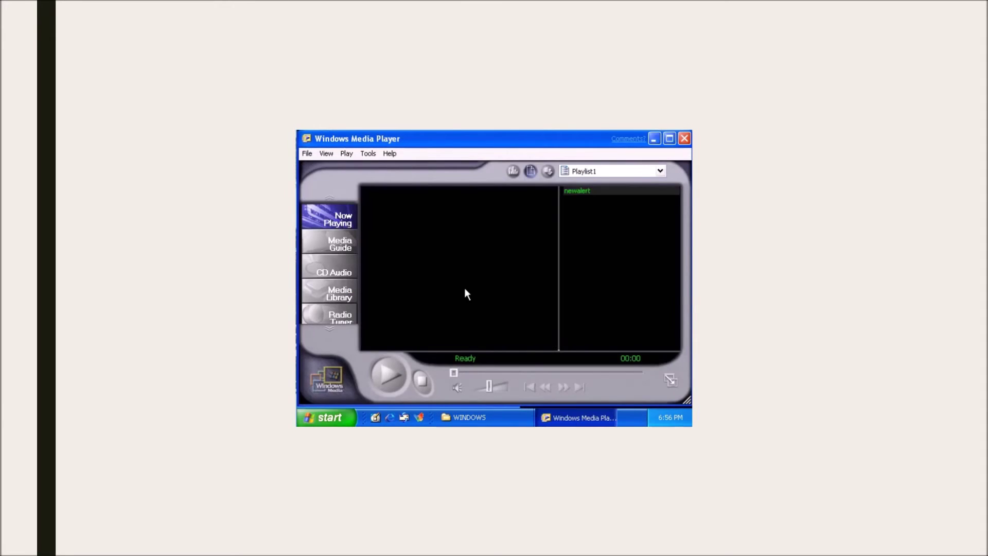
left_click(395, 382)
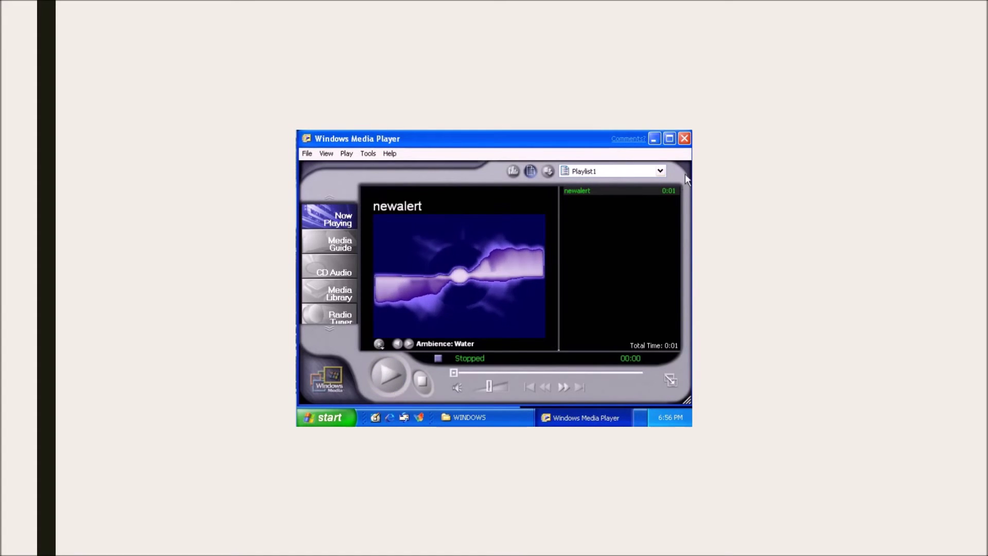
left_click(683, 138)
Step: Restore the WINDOWS folder window, delete all files in the repair folder with confirmation, and return to the WINDOWS folder
left_click(515, 416)
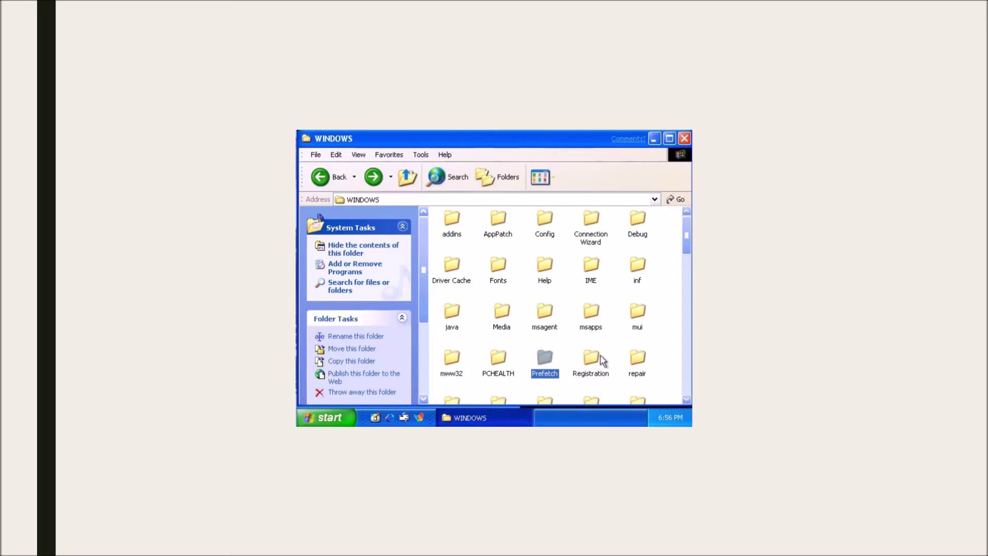
double_click(638, 357)
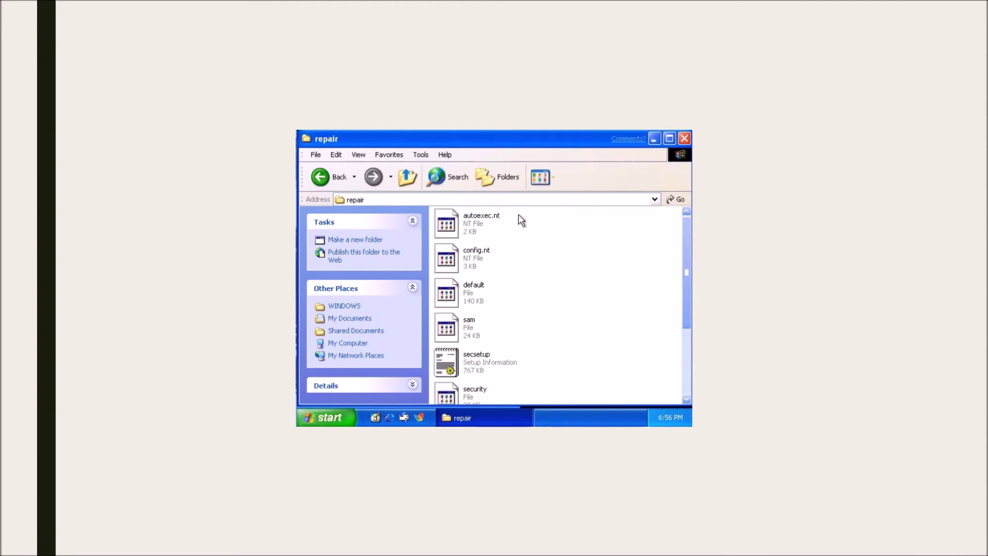
key("ctrl+a")
right_click(439, 363)
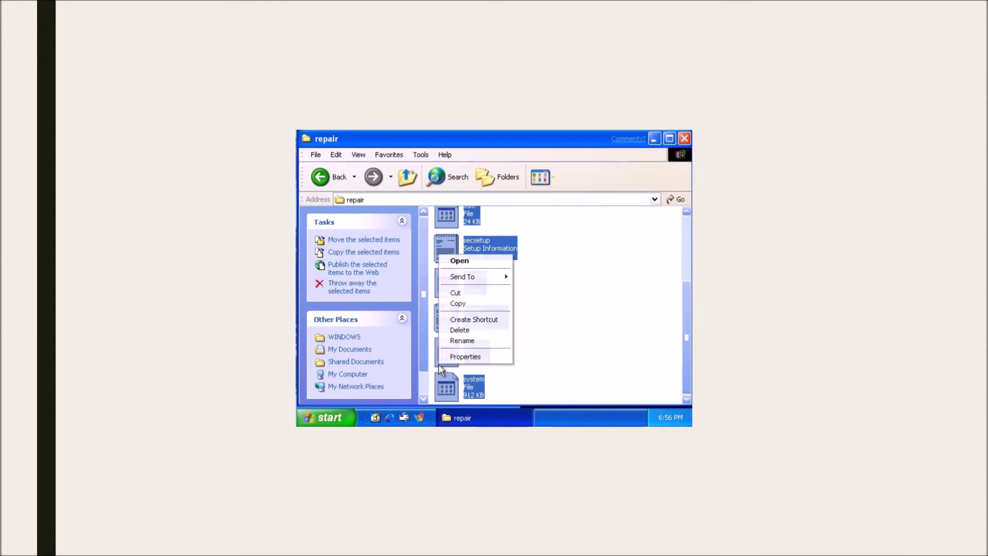
left_click(445, 329)
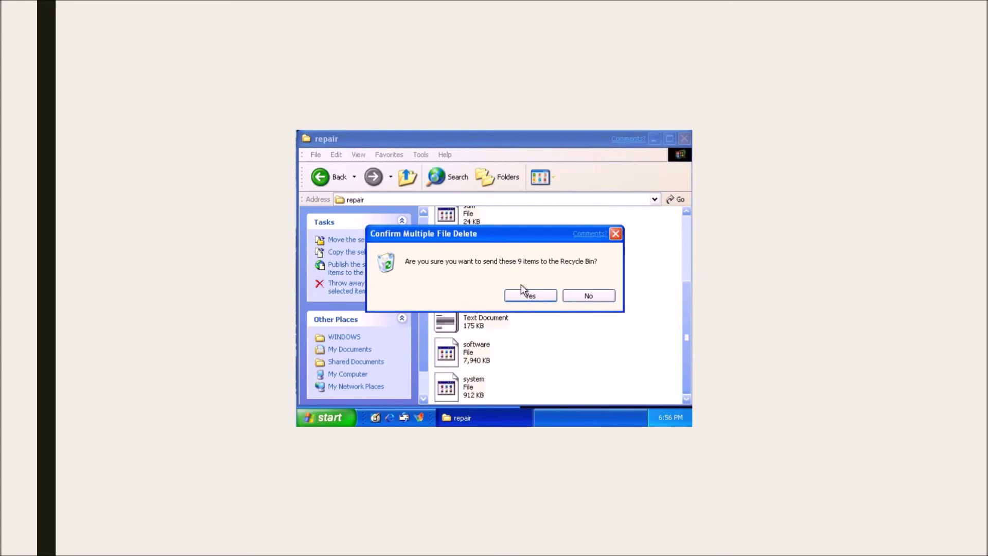
left_click(522, 295)
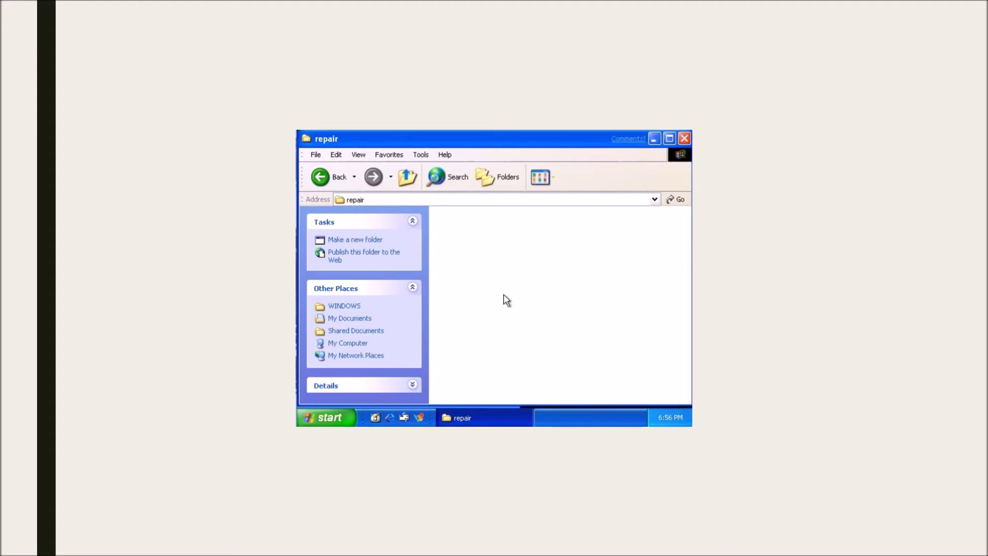
left_click(335, 183)
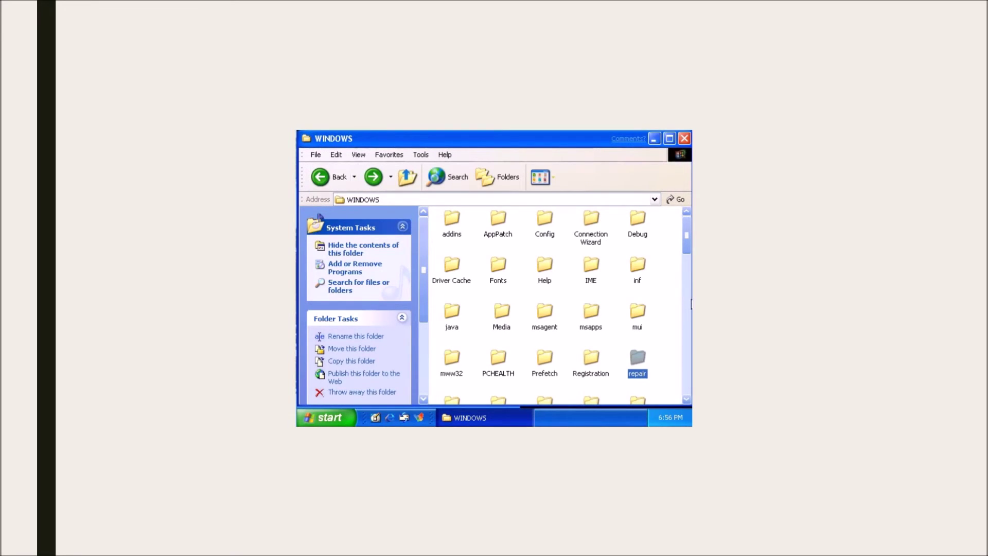
Step: Try to move the inf folder into the IME folder, view the IME folder, and dismiss the move error
left_click(646, 269)
left_click_drag(615, 278, 593, 269)
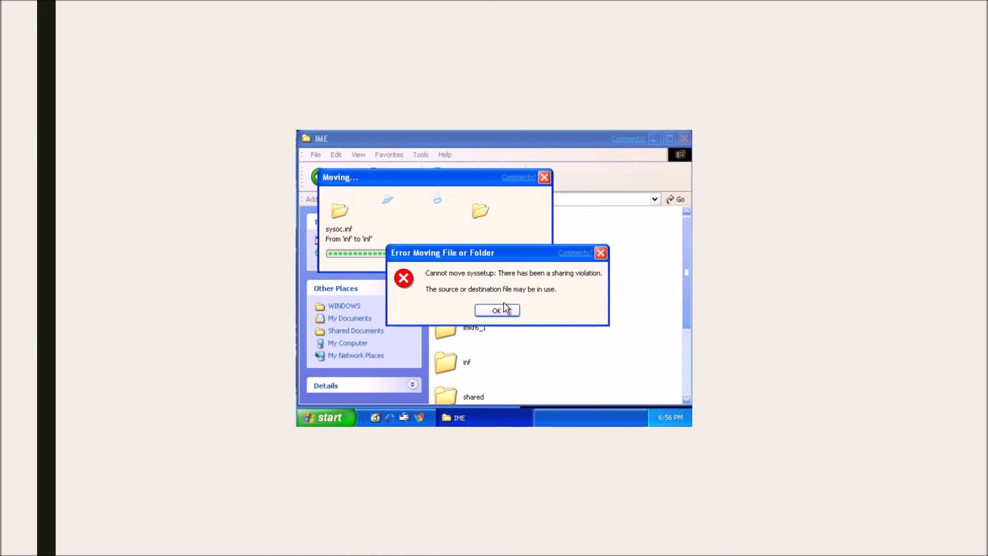
left_click(505, 309)
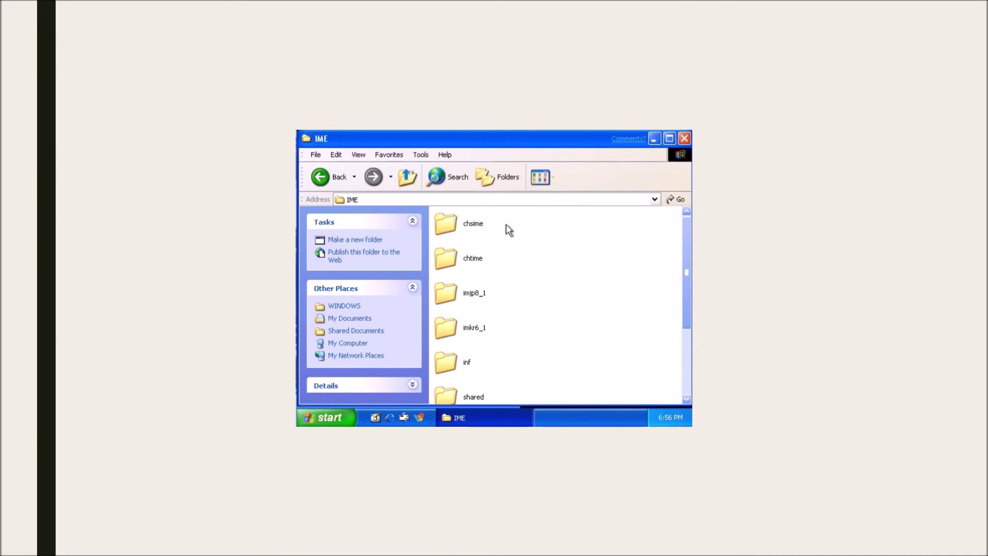
Step: Create shortcuts to all the items in the IME folder, keeping the default shortcut names
key("ctrl+a")
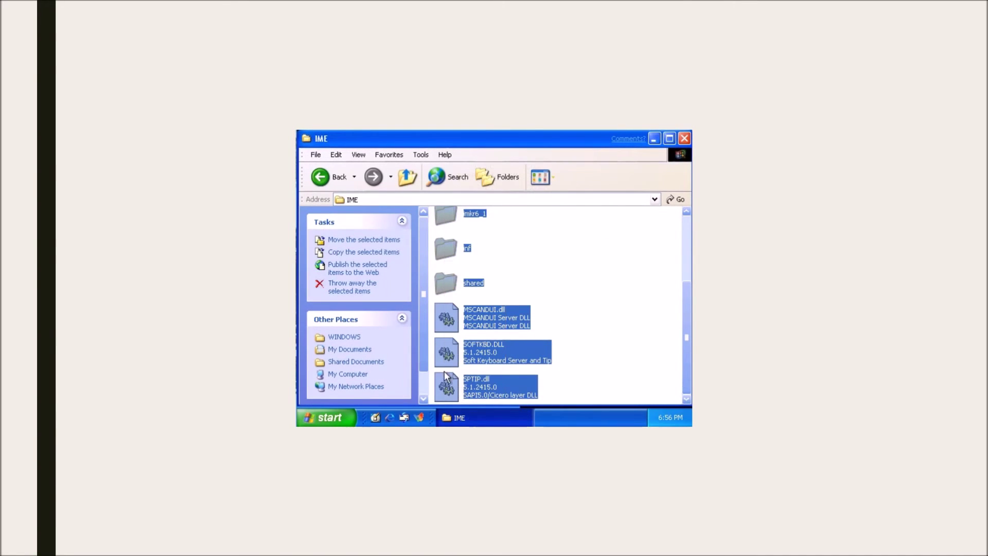
right_click(445, 377)
left_click(473, 331)
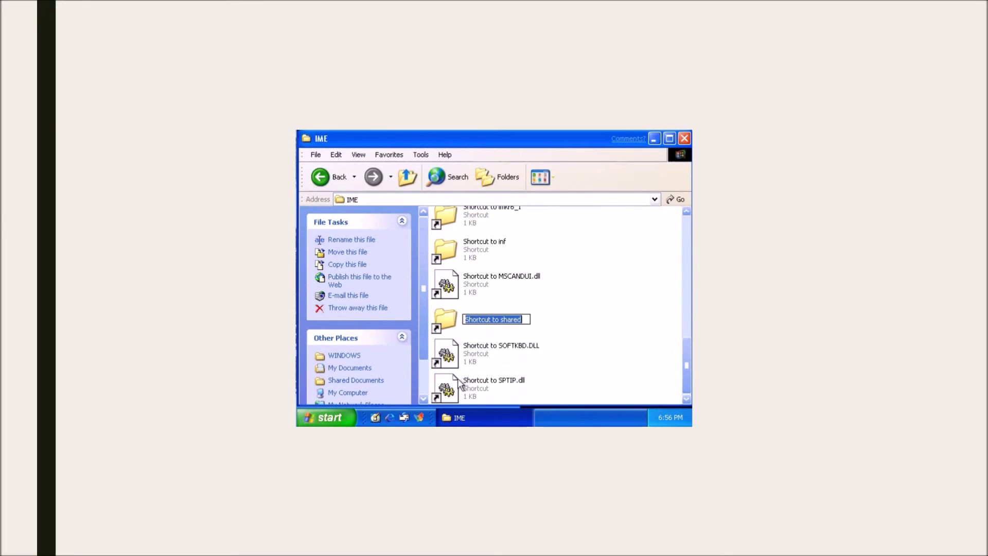
key("Return")
Step: Select the original items in the IME folder except inf and try to delete them, confirming the deletion
left_click_drag(582, 384, 451, 224)
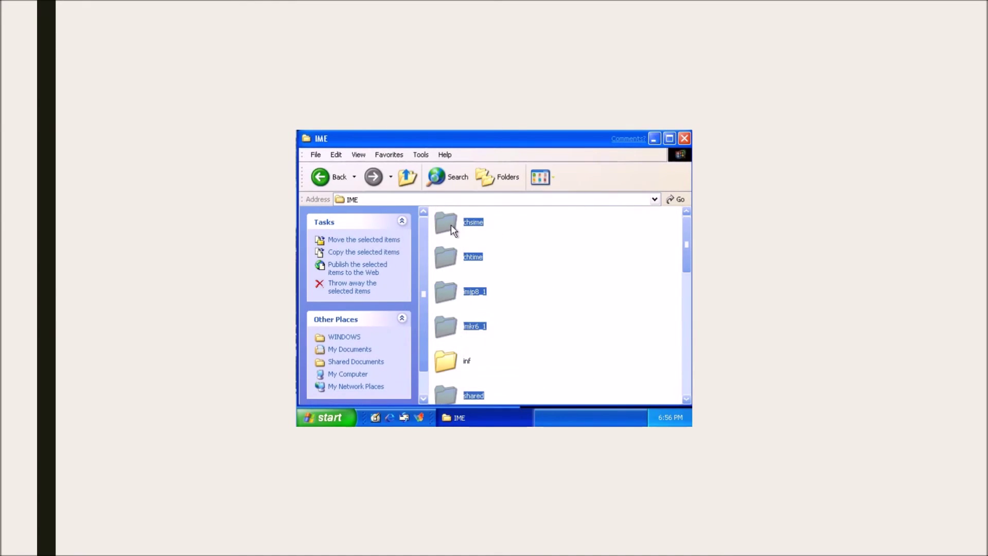
right_click(449, 211)
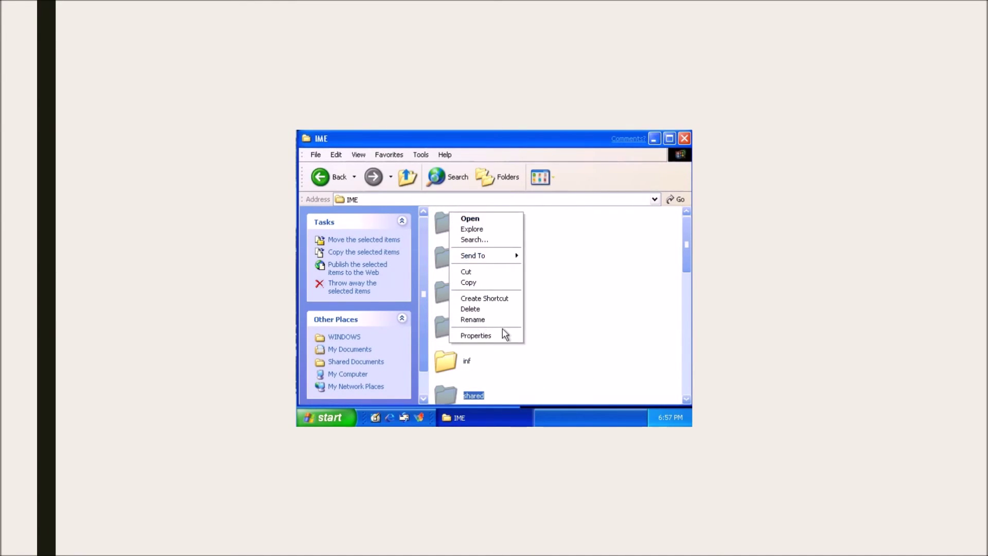
left_click(482, 311)
left_click(552, 294)
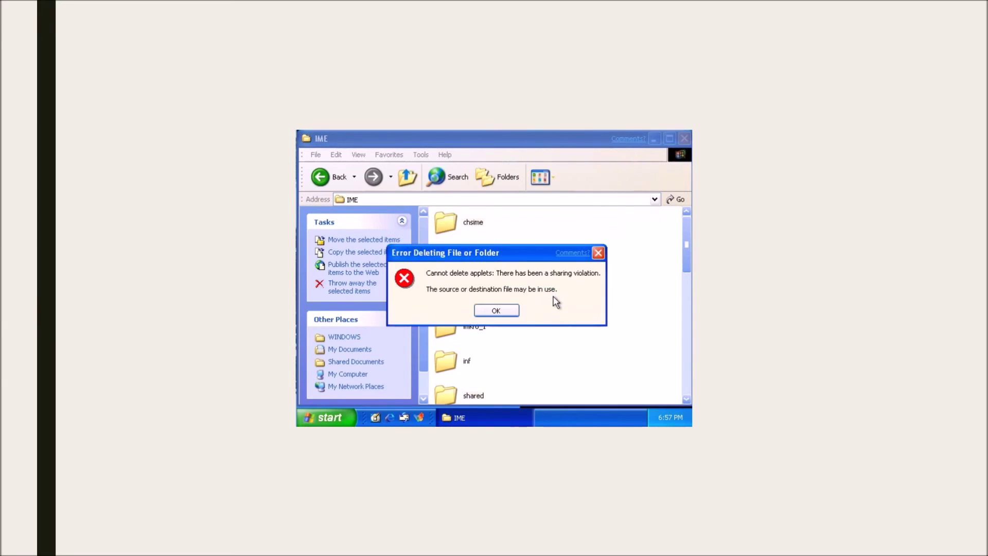
left_click(497, 310)
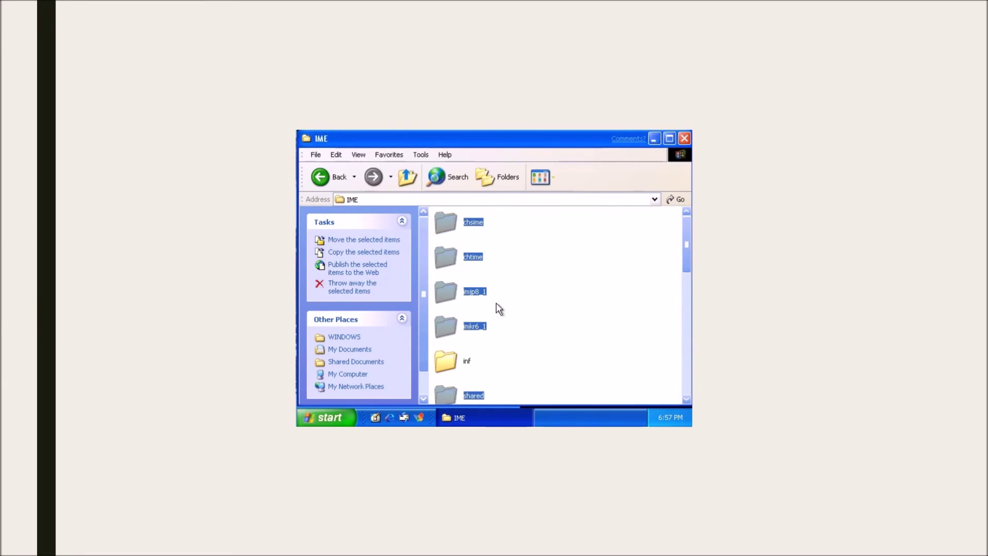
Step: Try to delete only the chsime folder from the IME folder, confirming the deletion
right_click(451, 215)
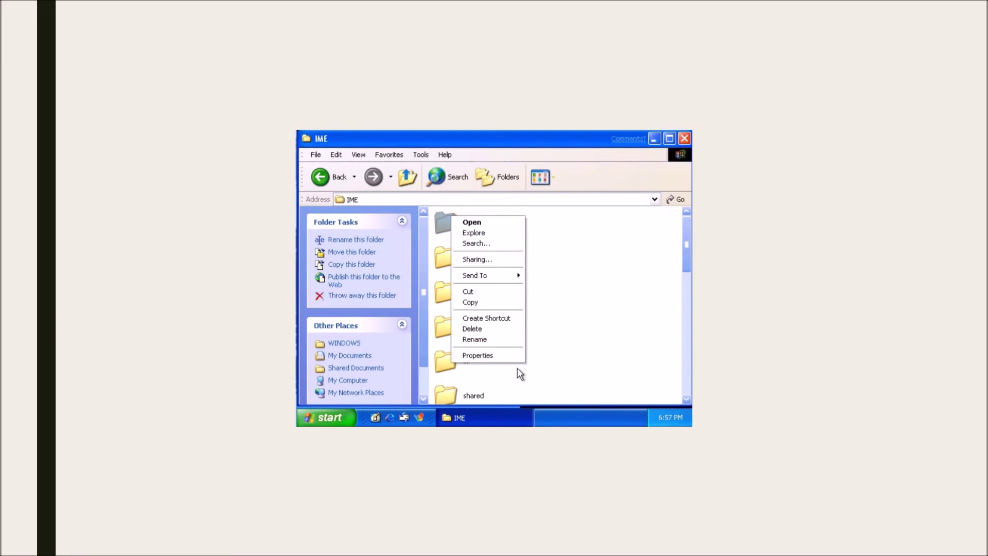
left_click(487, 328)
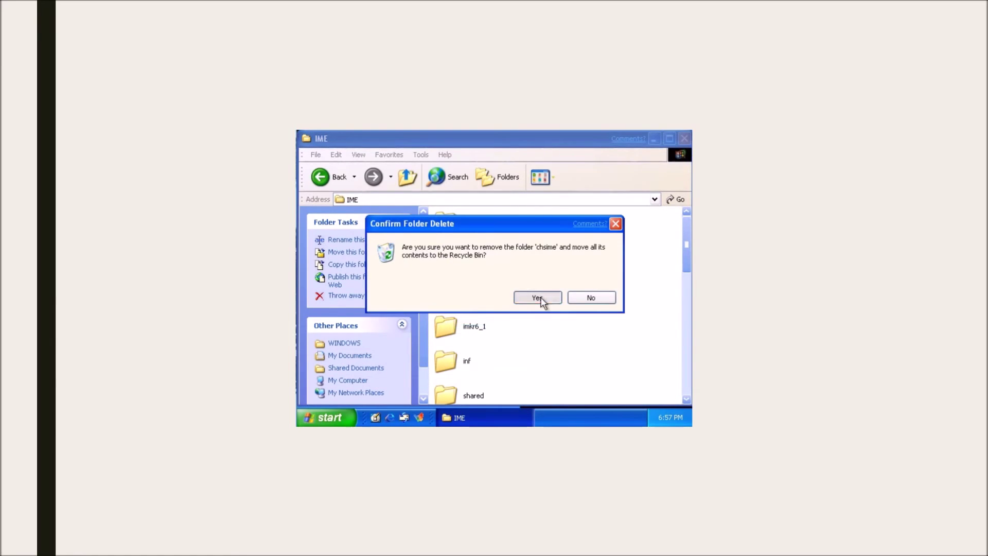
left_click(537, 298)
left_click(496, 310)
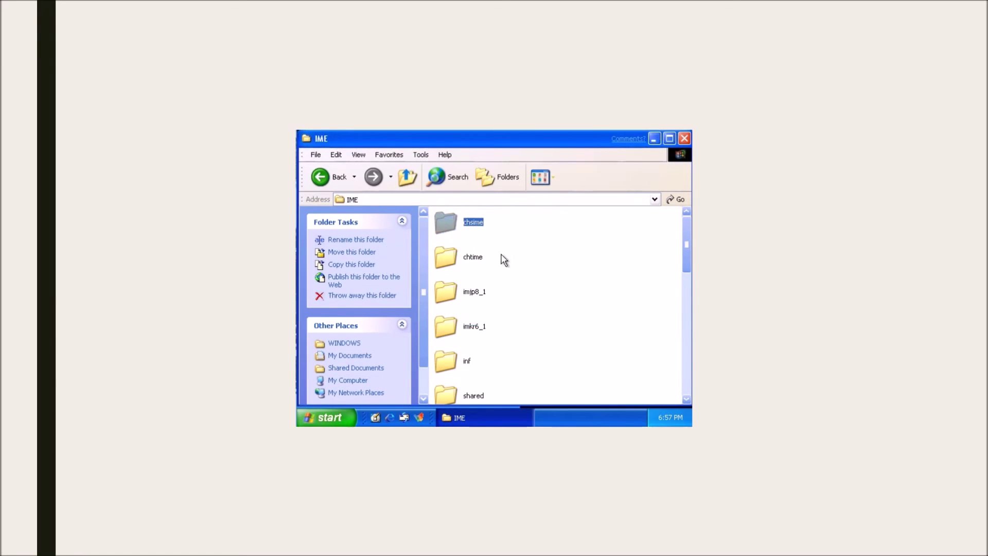
Step: Examine the applets folders inside chtime and chsime, and return to the WINDOWS folder
double_click(451, 267)
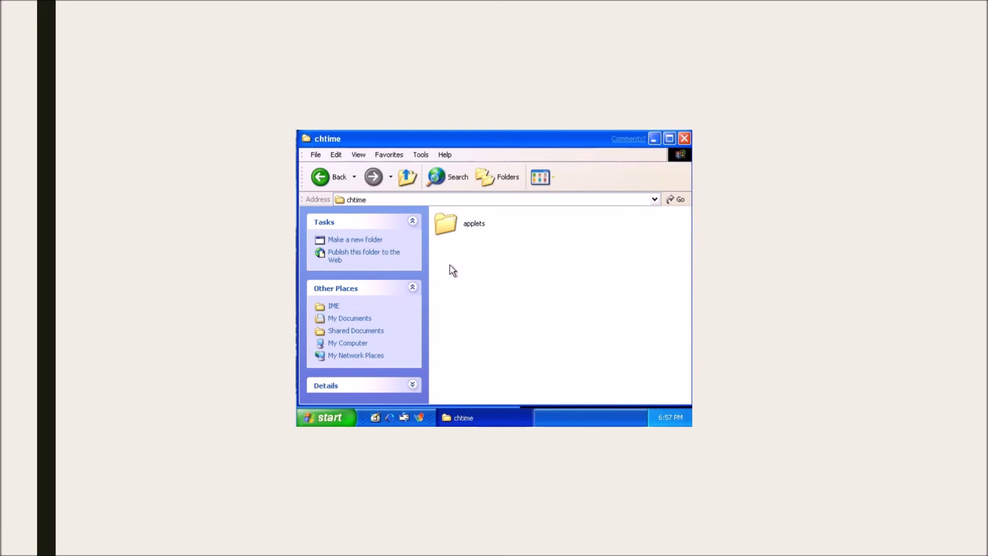
double_click(457, 218)
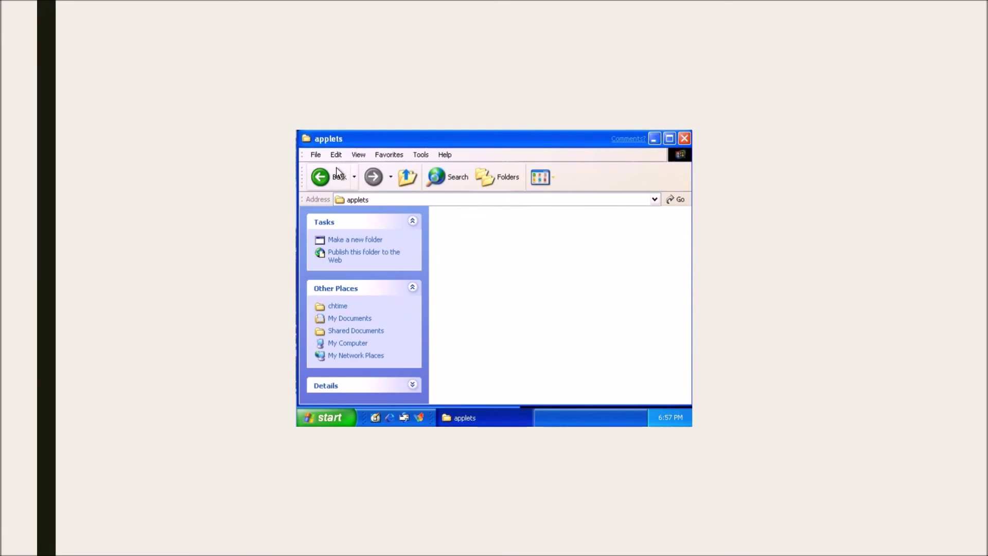
left_click(331, 180)
left_click(331, 181)
double_click(468, 217)
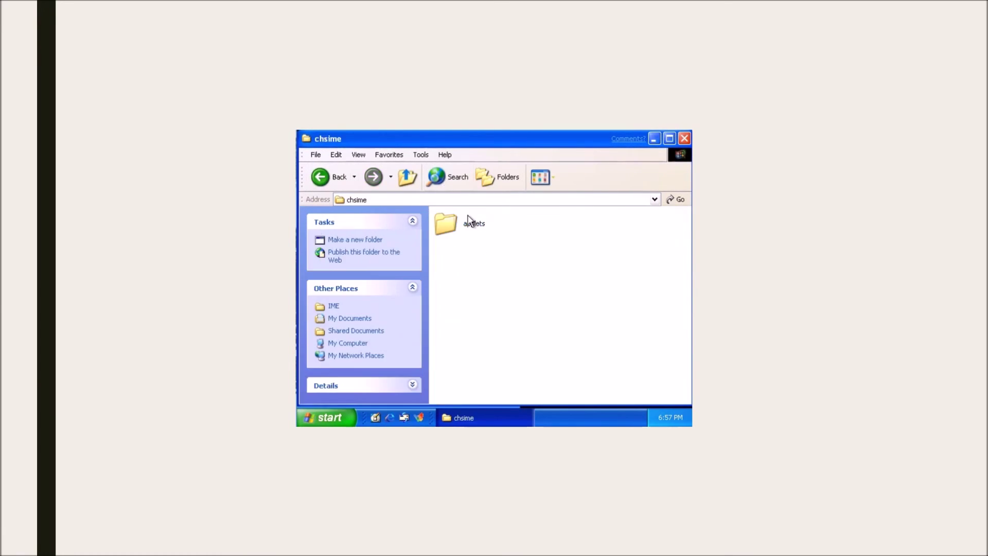
left_click(441, 225)
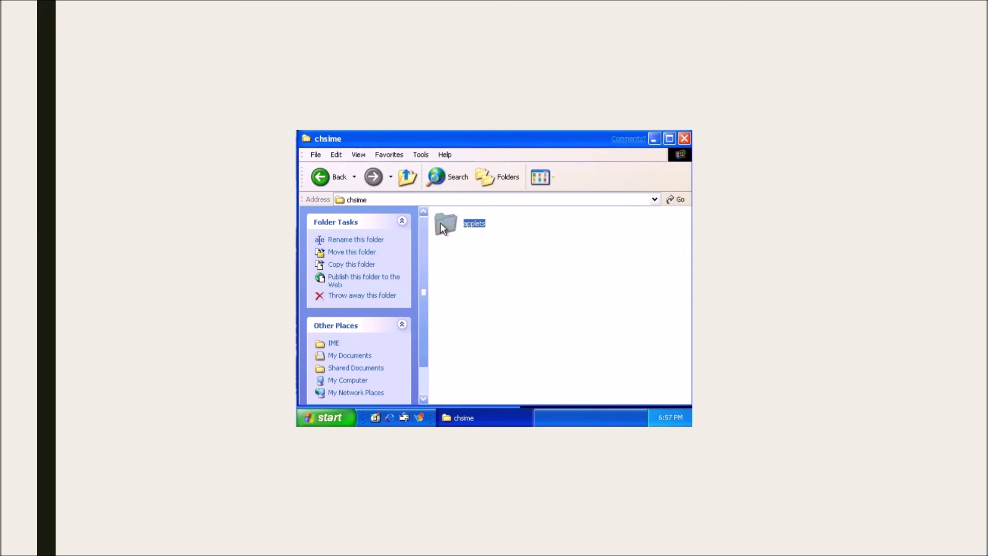
double_click(441, 226)
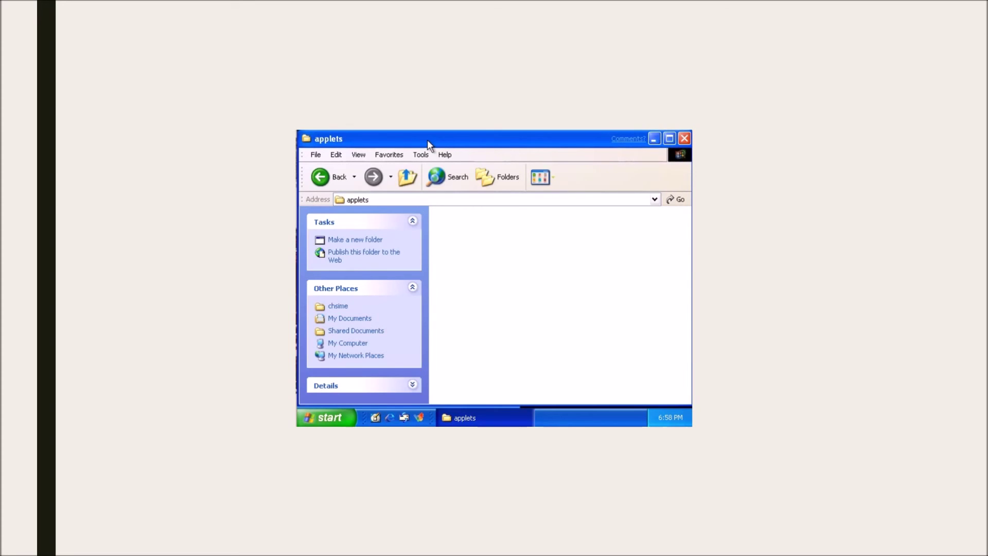
left_click(320, 177)
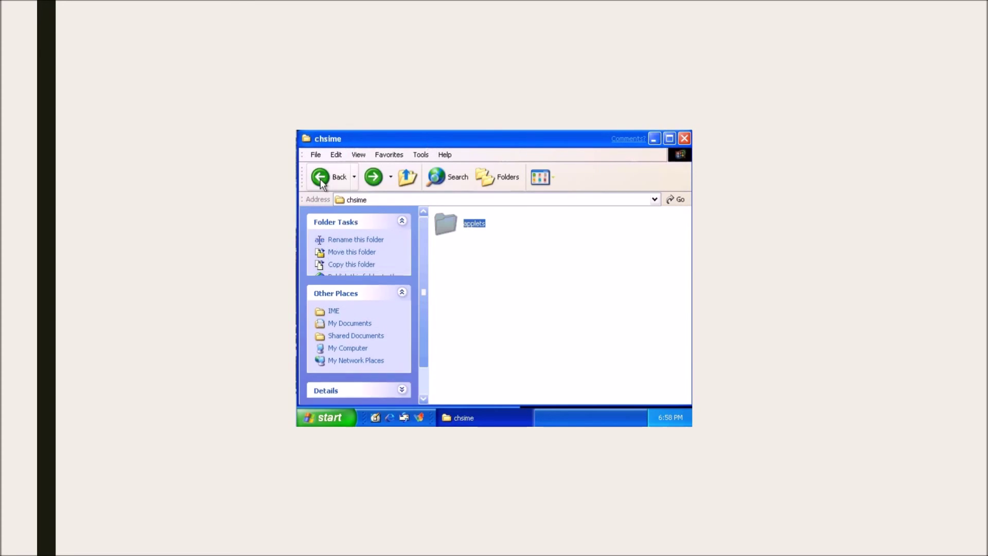
left_click(321, 177)
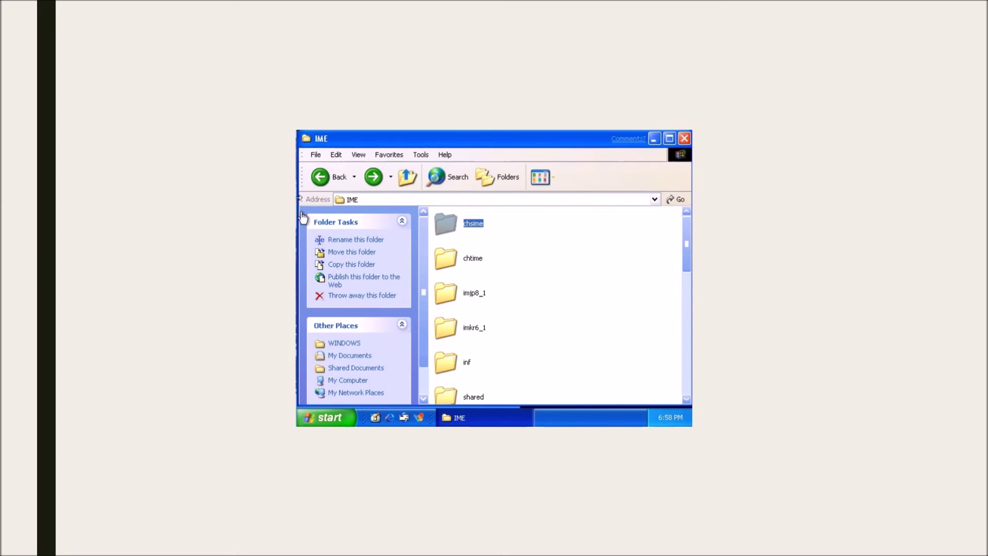
left_click(327, 179)
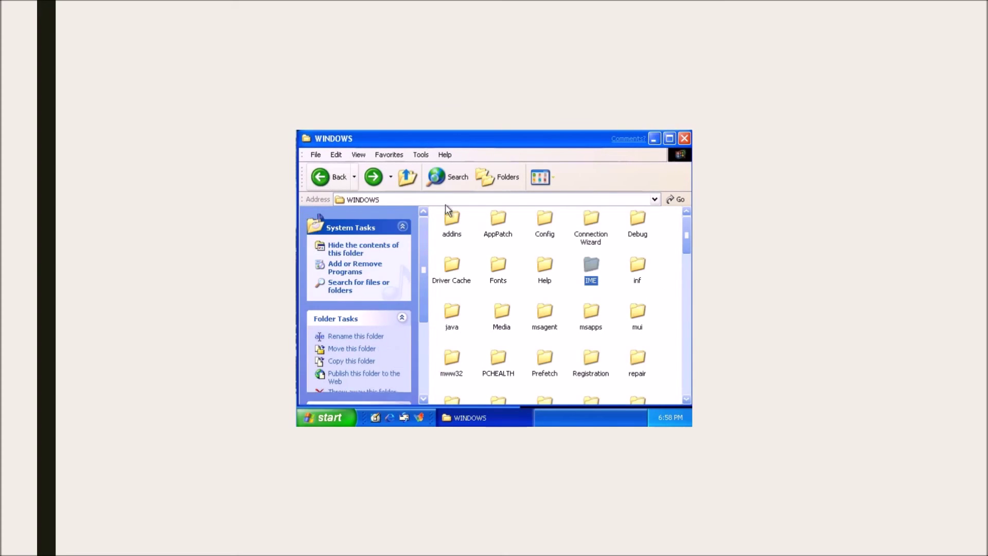
Step: Try to delete the AppPatch folder from the WINDOWS folder, confirming the deletion
left_click(498, 225)
right_click(499, 226)
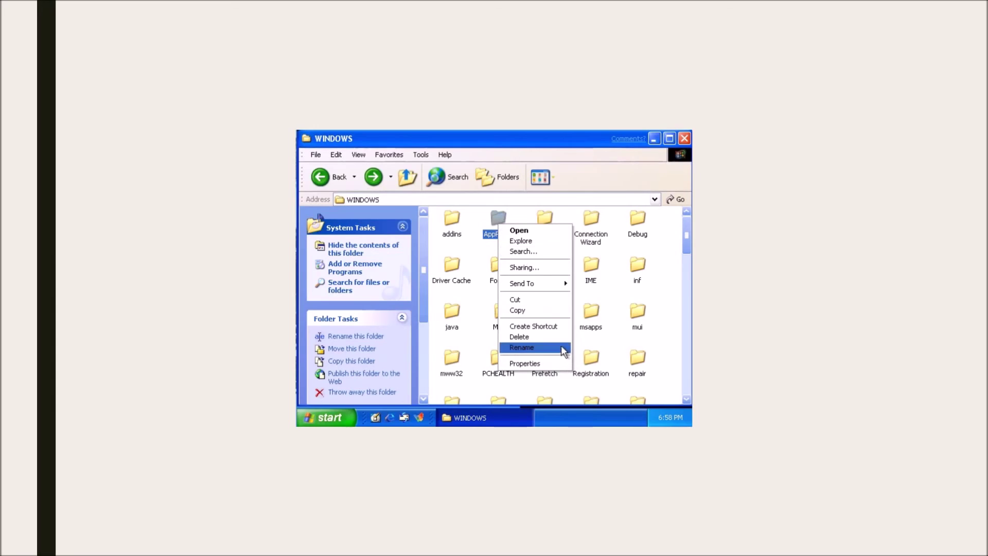
left_click(562, 339)
left_click(538, 298)
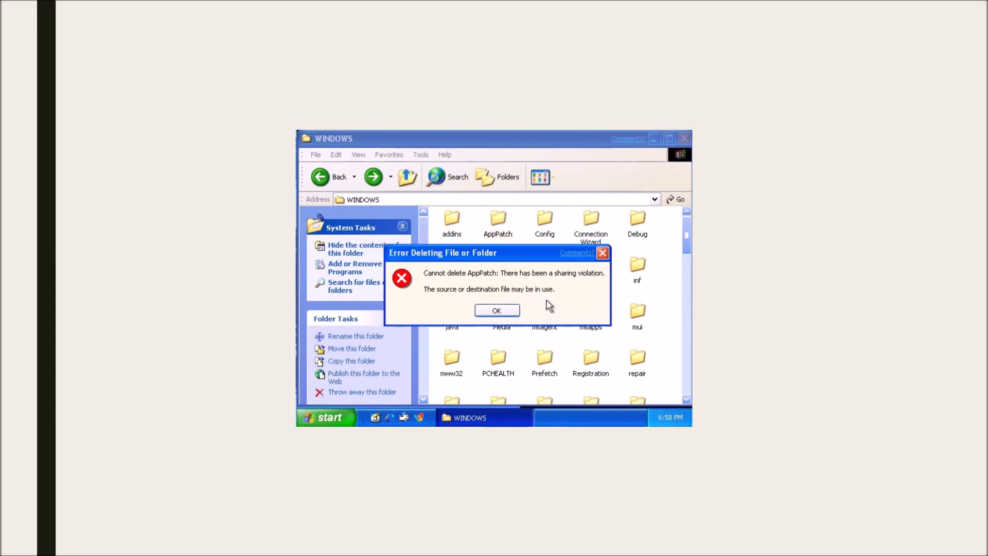
left_click(502, 309)
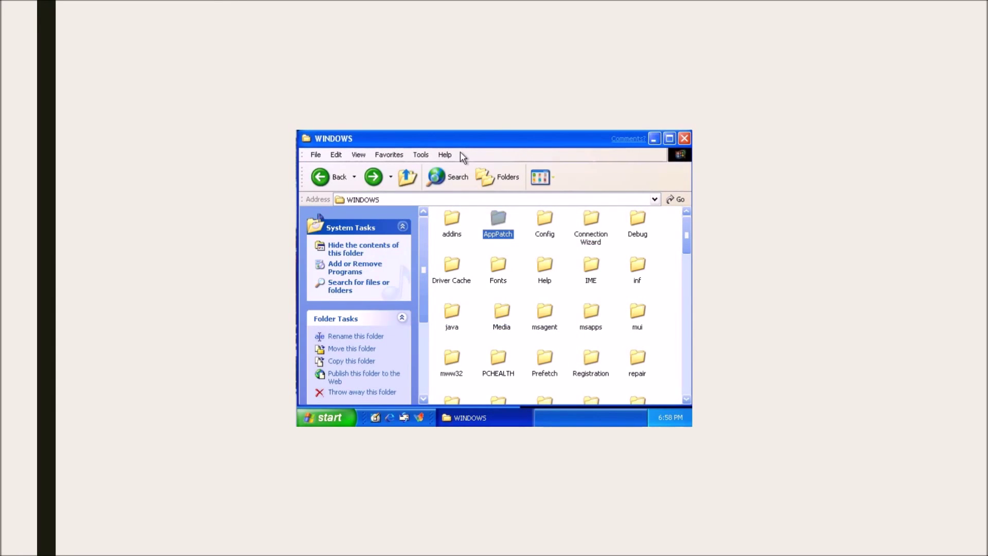
Step: Open the AppPatch folder and delete AcGenral.dll, confirming the deletion
key("Return")
right_click(484, 221)
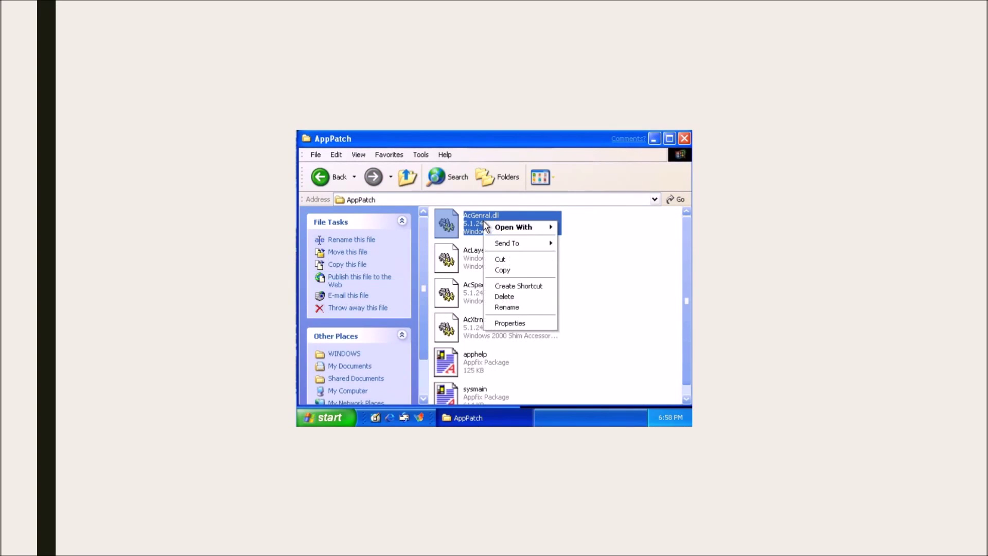
left_click(531, 296)
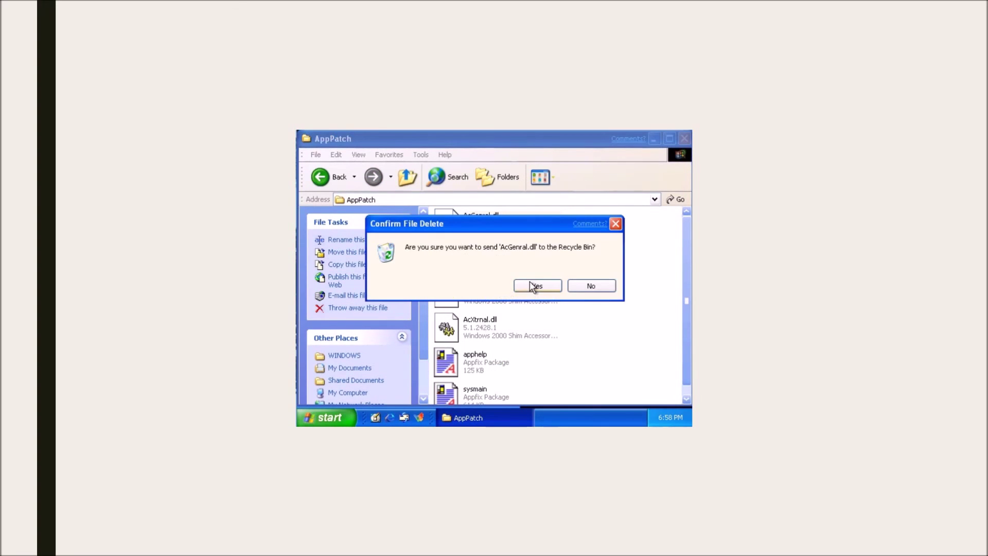
left_click(531, 286)
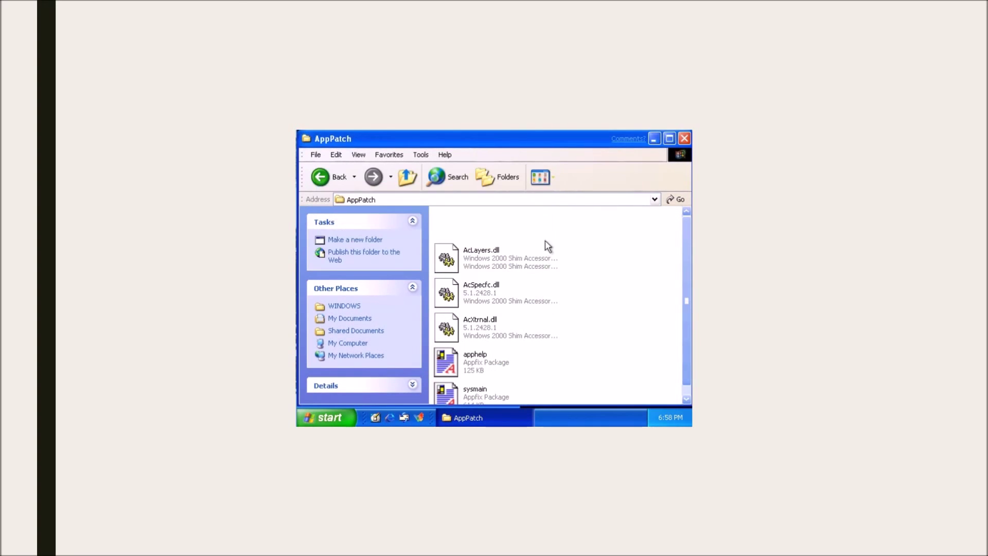
Step: Install the apphelp Appfix package from the AppPatch folder and open the Custom folder there
key("ctrl+a")
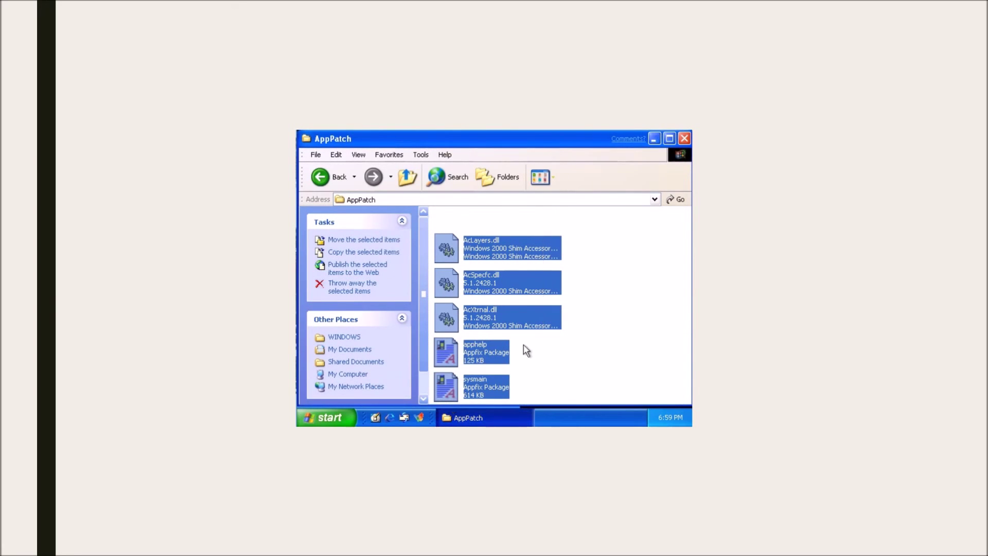
left_click(525, 375)
double_click(481, 361)
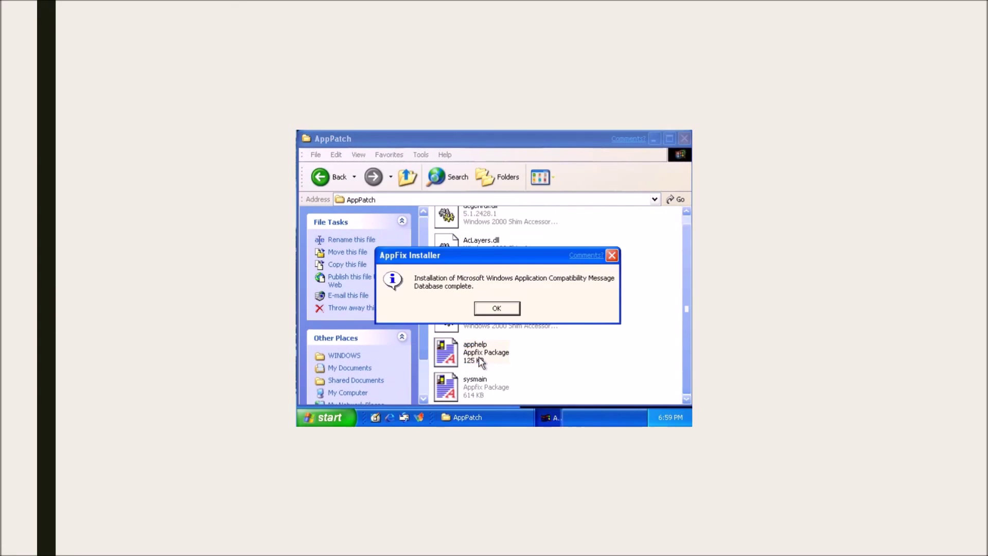
left_click(502, 309)
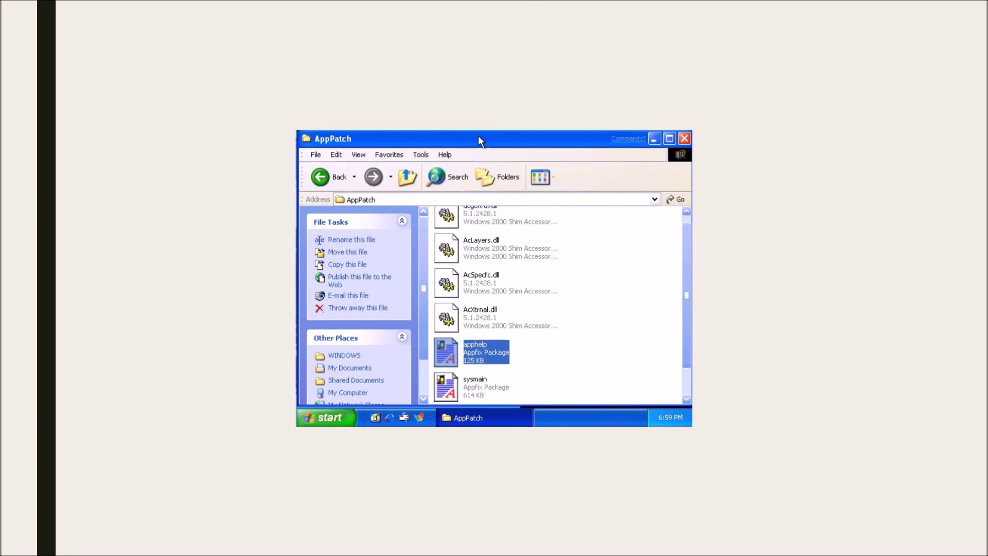
double_click(449, 393)
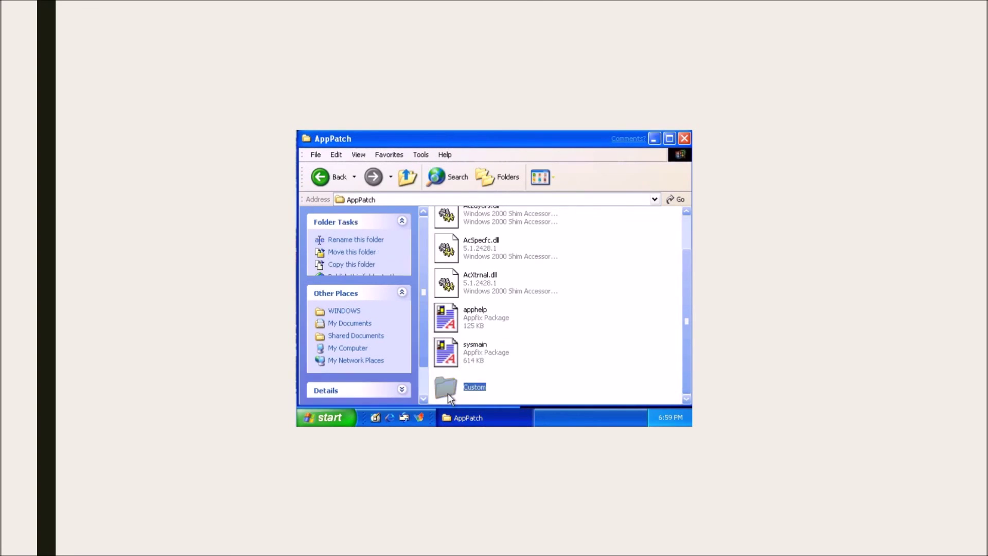
Step: Run the Appfix package in the Custom folder and agree to replace the installed file with the same ID
double_click(448, 229)
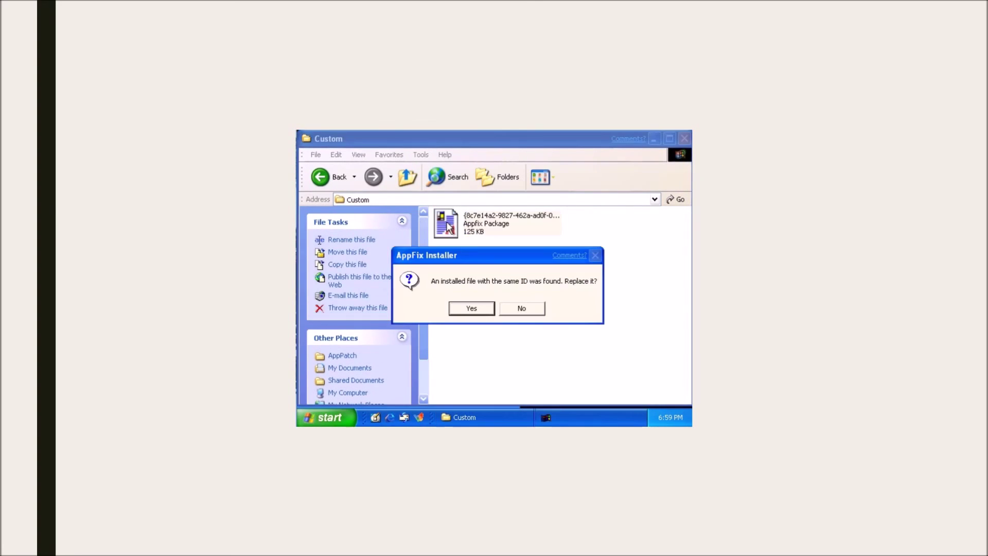
left_click(489, 309)
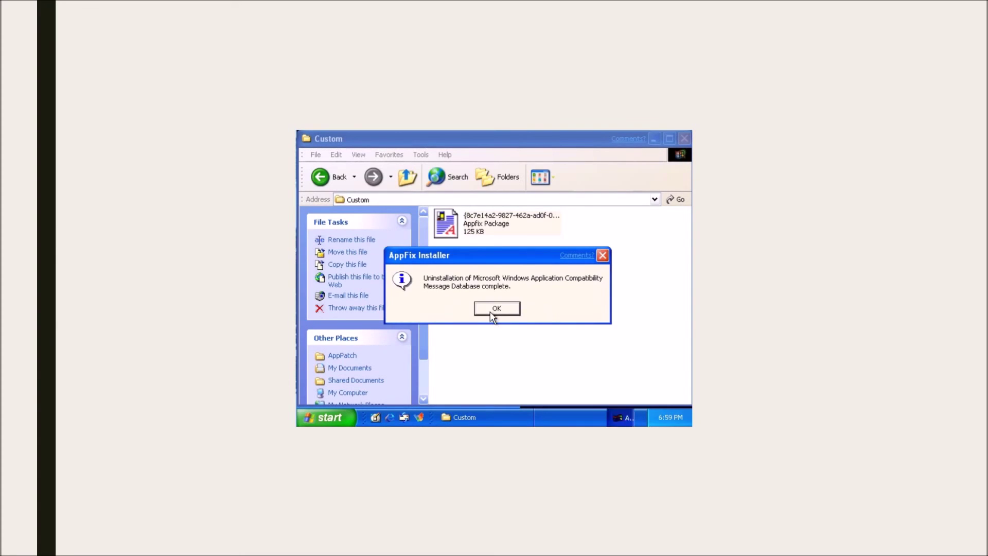
left_click(517, 307)
left_click(508, 308)
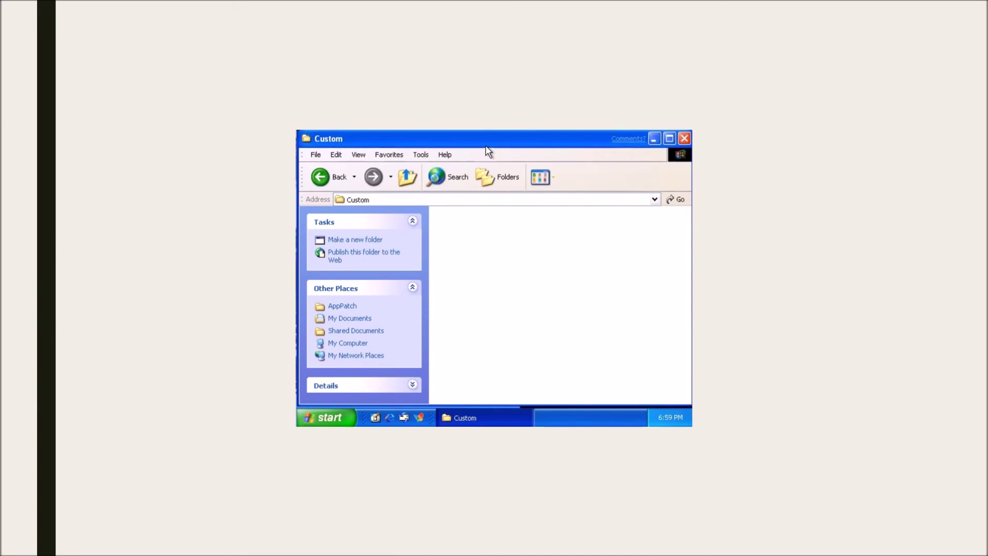
Step: Return to the AppPatch folder and send all of its remaining items to the Recycle Bin, confirming the deletion
key("BackSpace")
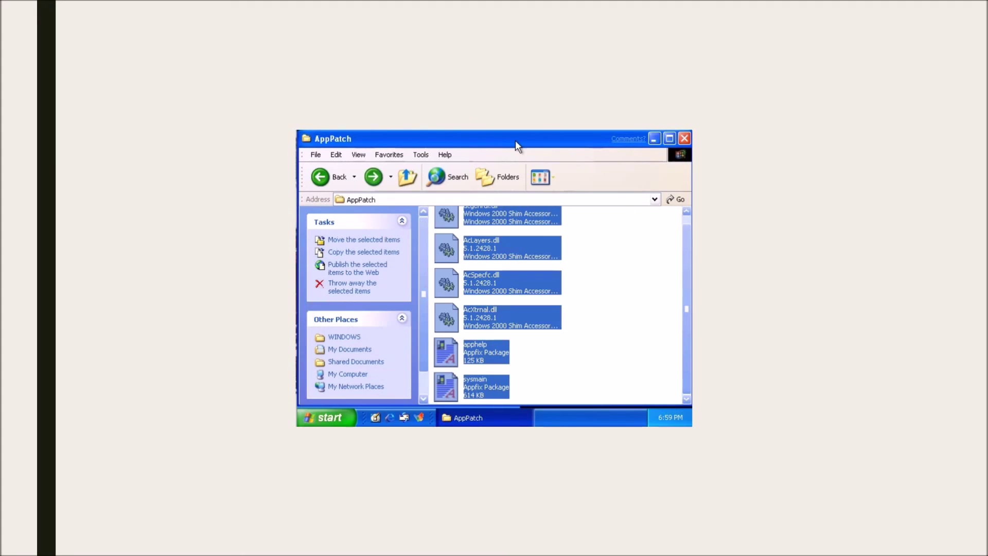
right_click(450, 314)
left_click(480, 391)
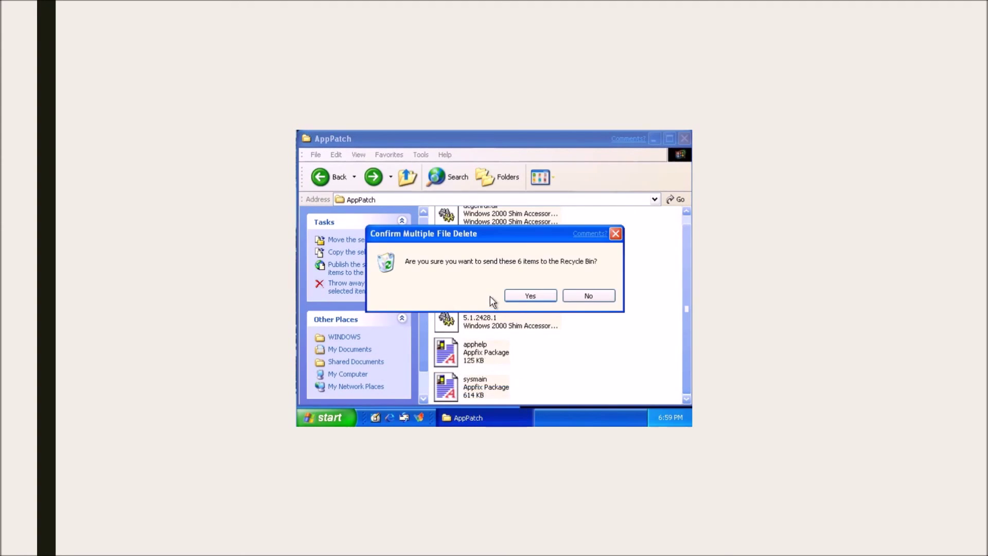
left_click(519, 296)
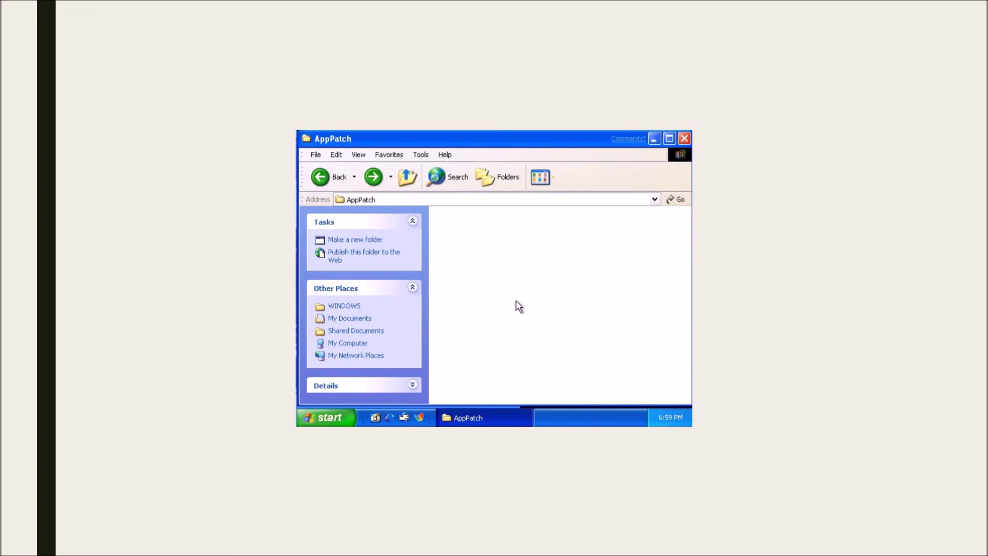